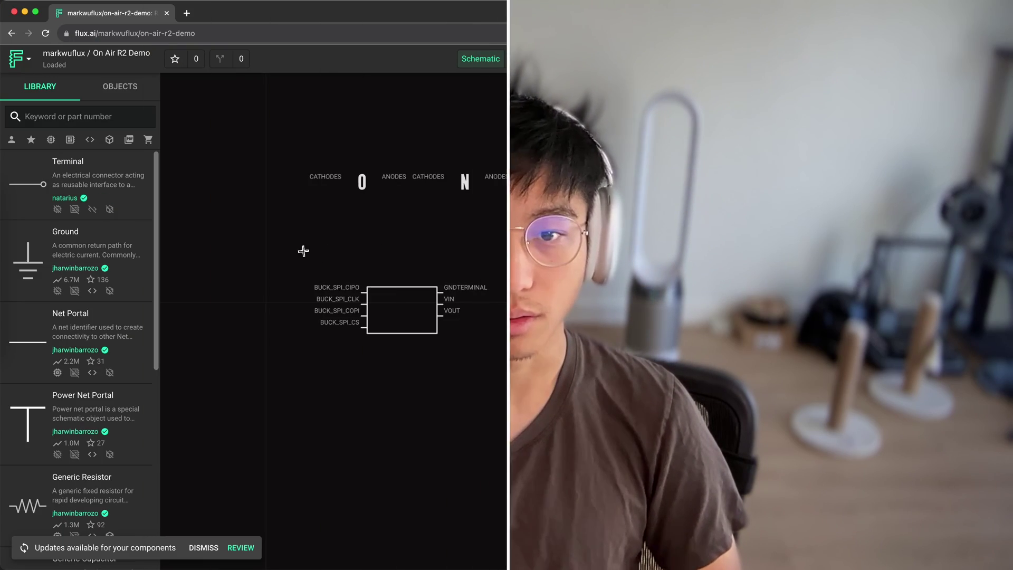
# Step: Box-select the Digitally Adjustable Buck Converter block and open its component project in a new tab
pyautogui.moveTo(303, 251); pyautogui.dragTo(561, 412)
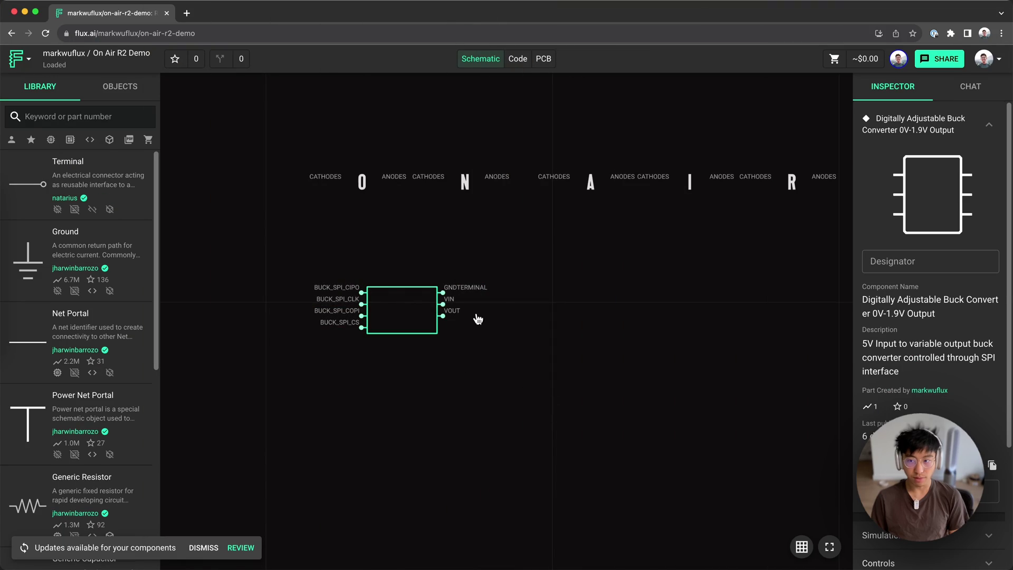
pyautogui.keyDown('super'); pyautogui.click(889, 311); pyautogui.keyUp('super')
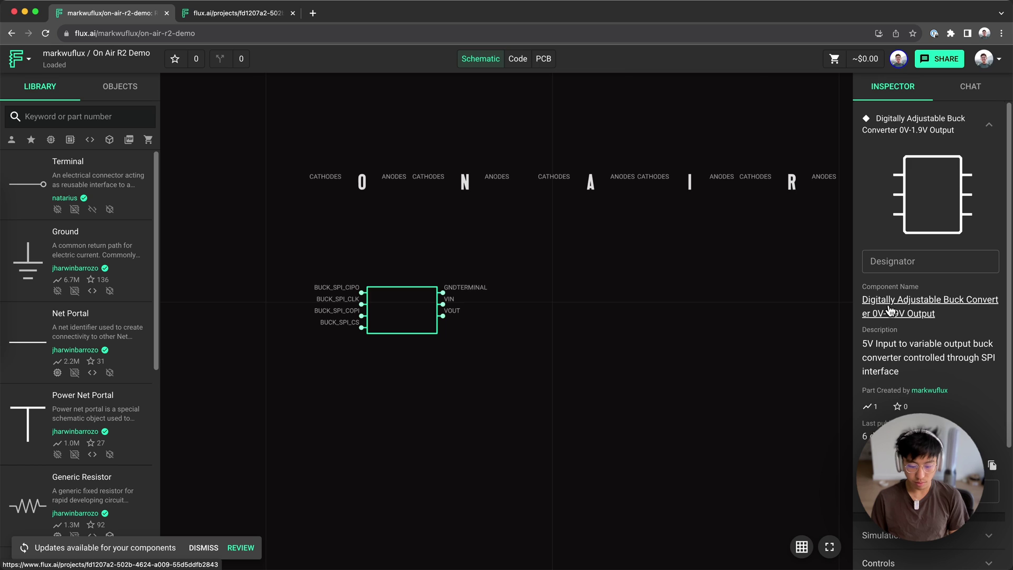
# Step: Find TPS563201DDCR in the Library and place it on the buck converter schematic as U1
pyautogui.click(237, 13)
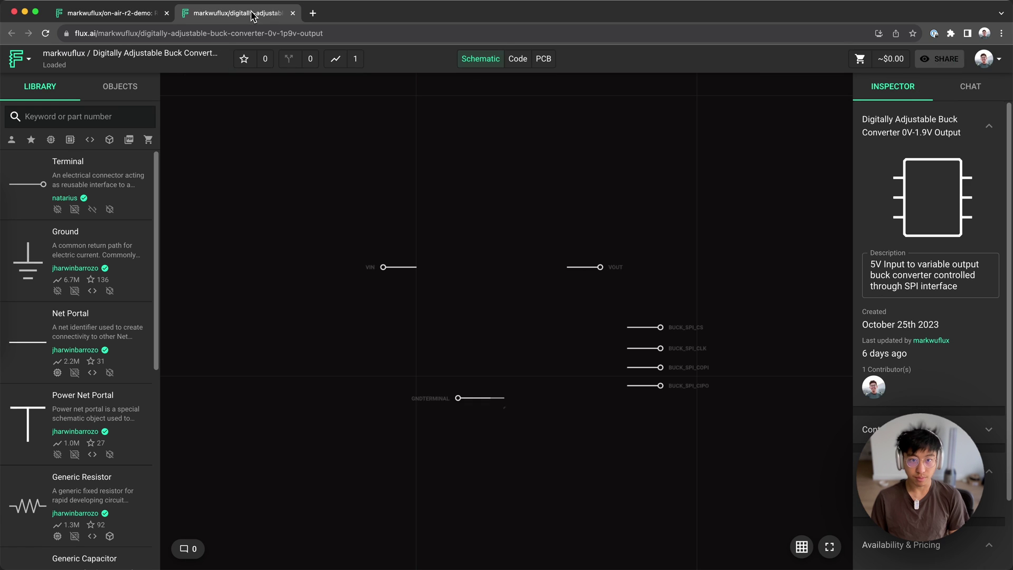
pyautogui.click(67, 110)
pyautogui.write('TPS563201DDCR')
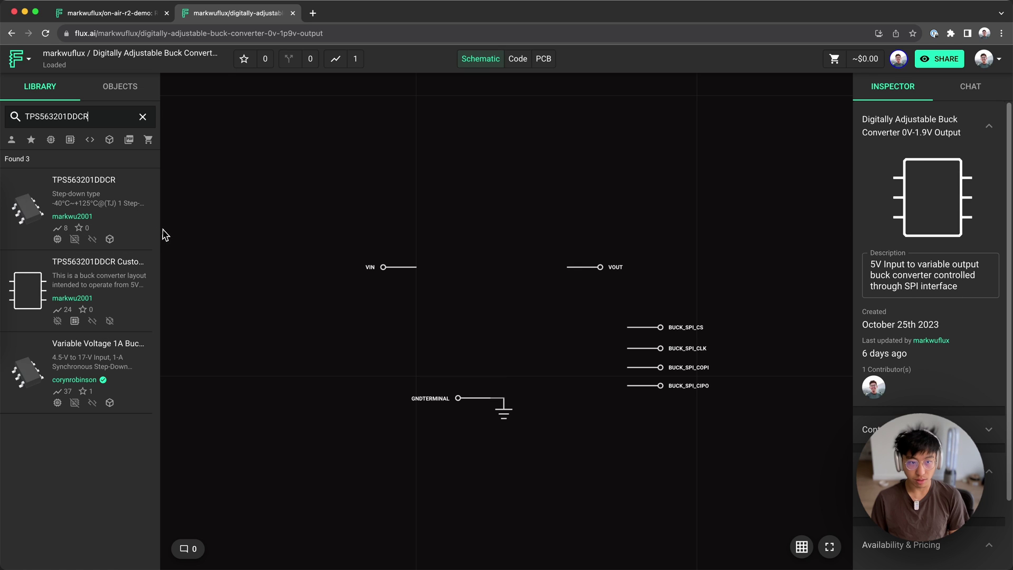
pyautogui.moveTo(160, 231); pyautogui.dragTo(232, 247)
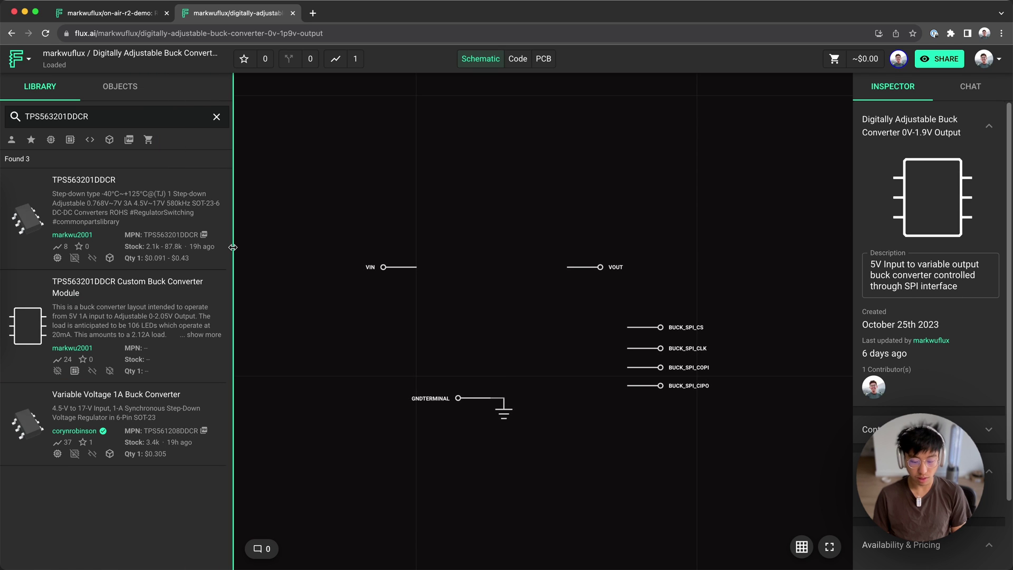
pyautogui.moveTo(114, 201); pyautogui.dragTo(490, 210)
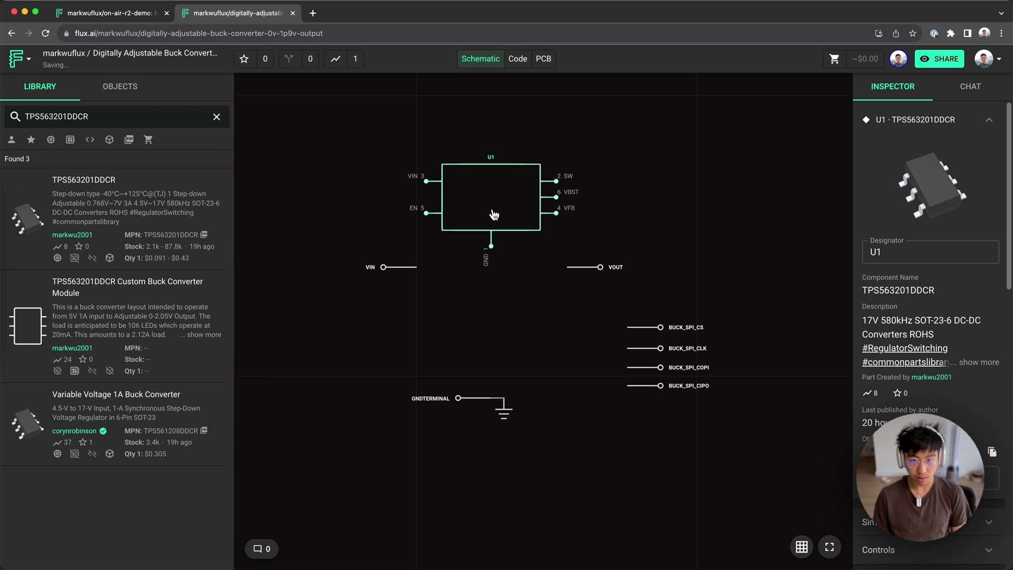
# Step: Shift the VIN, GNDTERMINAL and ground symbols further left
pyautogui.click(217, 117)
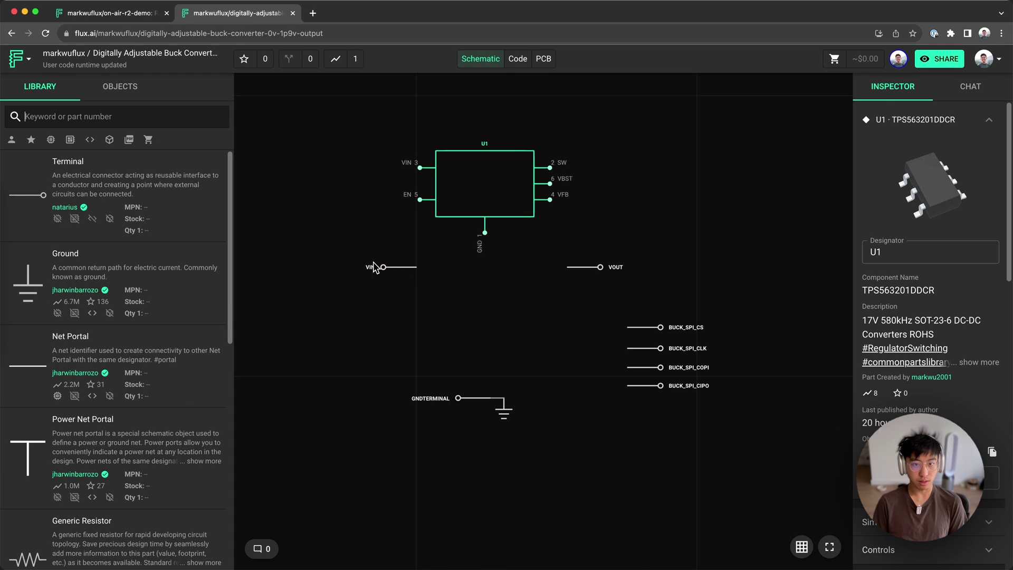
pyautogui.moveTo(367, 266); pyautogui.dragTo(535, 452)
pyautogui.moveTo(459, 406); pyautogui.dragTo(339, 406)
pyautogui.click(433, 396)
# Step: Add a vertical generic capacitor C1 and move U1 down level with VIN and VOUT
pyautogui.moveTo(236, 187); pyautogui.dragTo(161, 188)
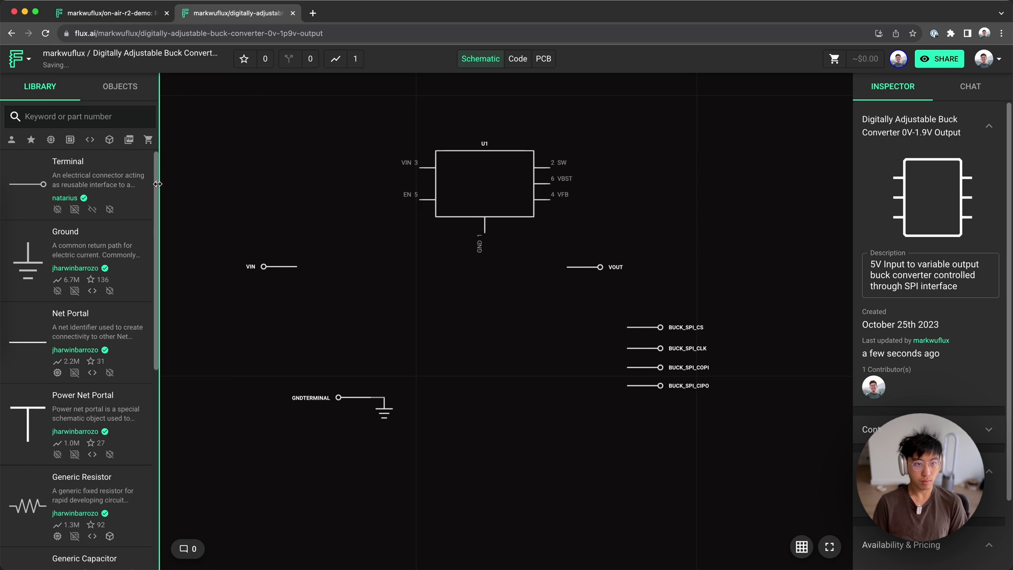
pyautogui.scroll(-3, 79, 277)
pyautogui.scroll(-2, 79, 277)
pyautogui.moveTo(46, 261)
pyautogui.mouseDown()
pyautogui.moveTo(358, 278)
pyautogui.moveTo(338, 291)
pyautogui.mouseUp()
pyautogui.press('[')
pyautogui.moveTo(474, 182)
pyautogui.mouseDown()
pyautogui.moveTo(463, 244)
pyautogui.moveTo(469, 281)
pyautogui.mouseUp()
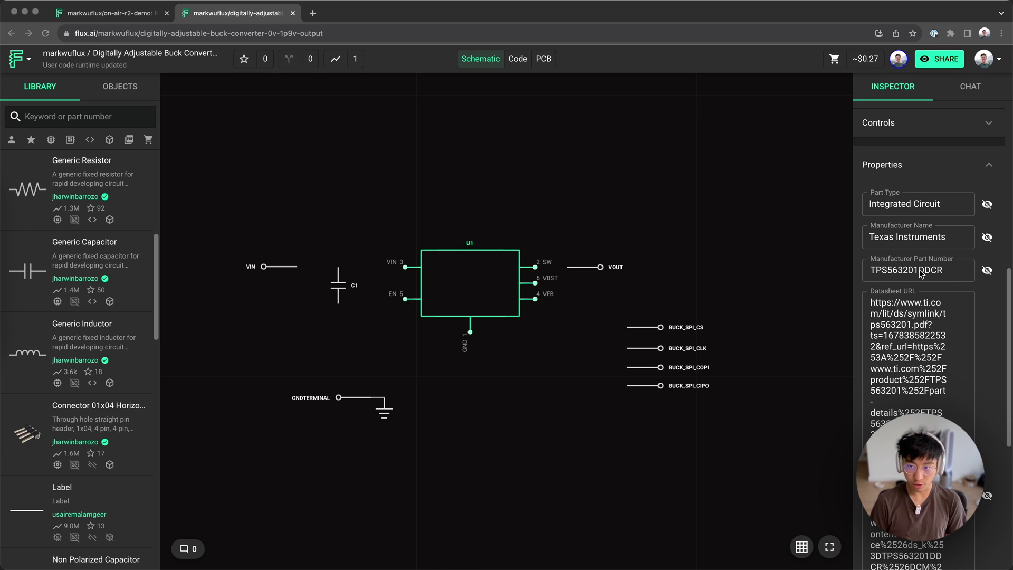
# Step: Check U1's part number, then select C1 and give it the SMD_0402_1005Metric package
pyautogui.click(886, 272)
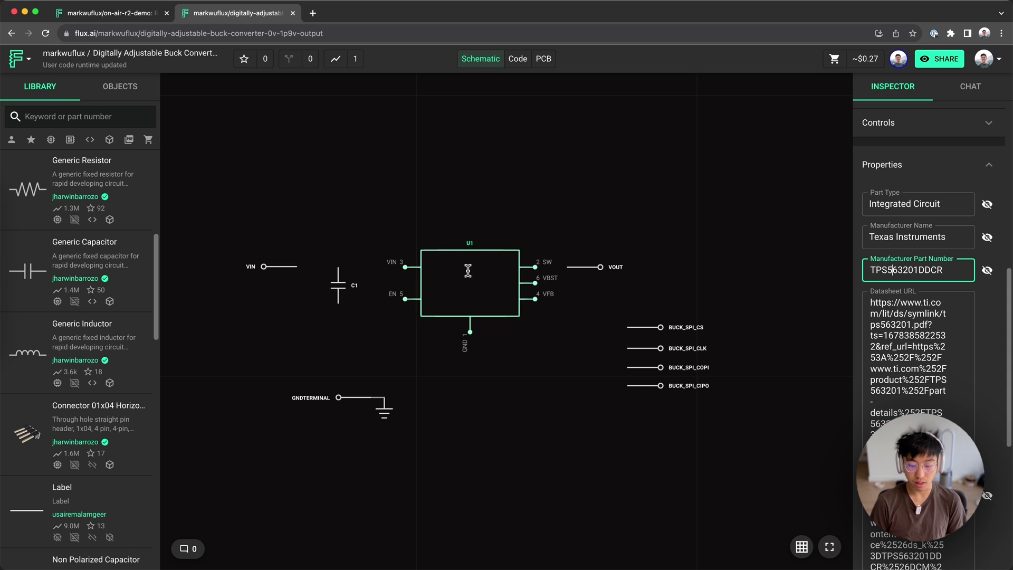
pyautogui.click(336, 288)
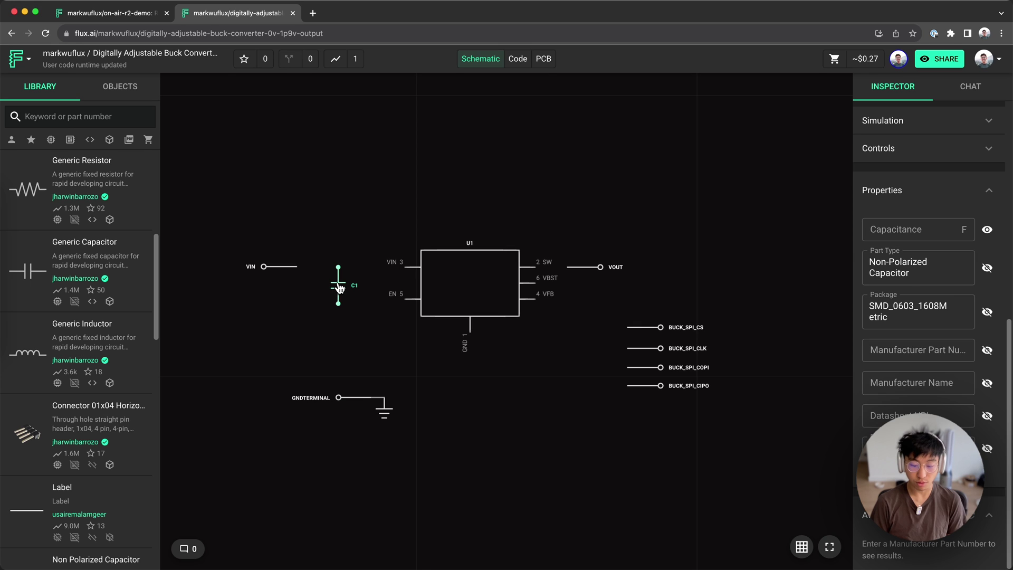
pyautogui.click(882, 351)
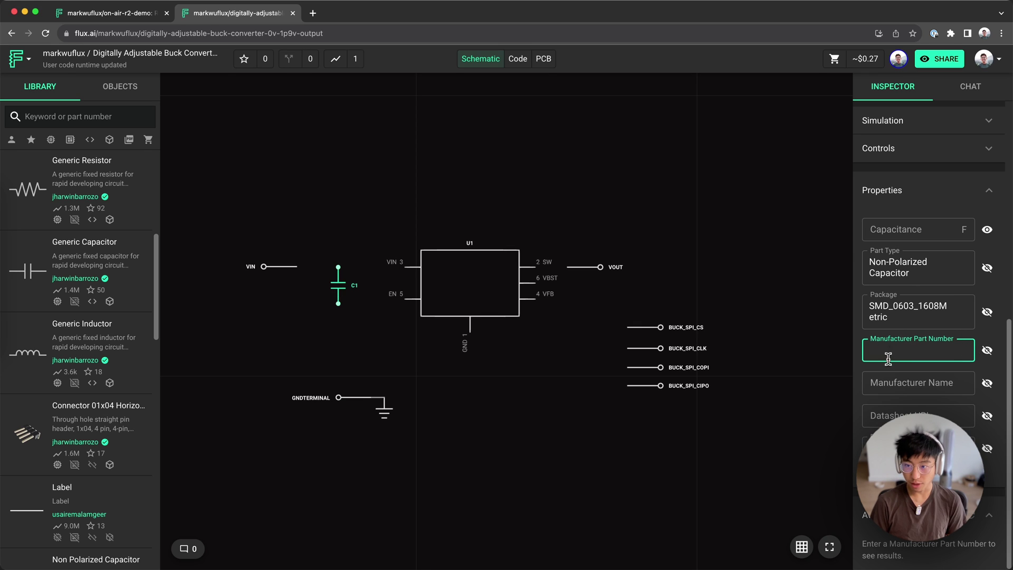
pyautogui.click(903, 315)
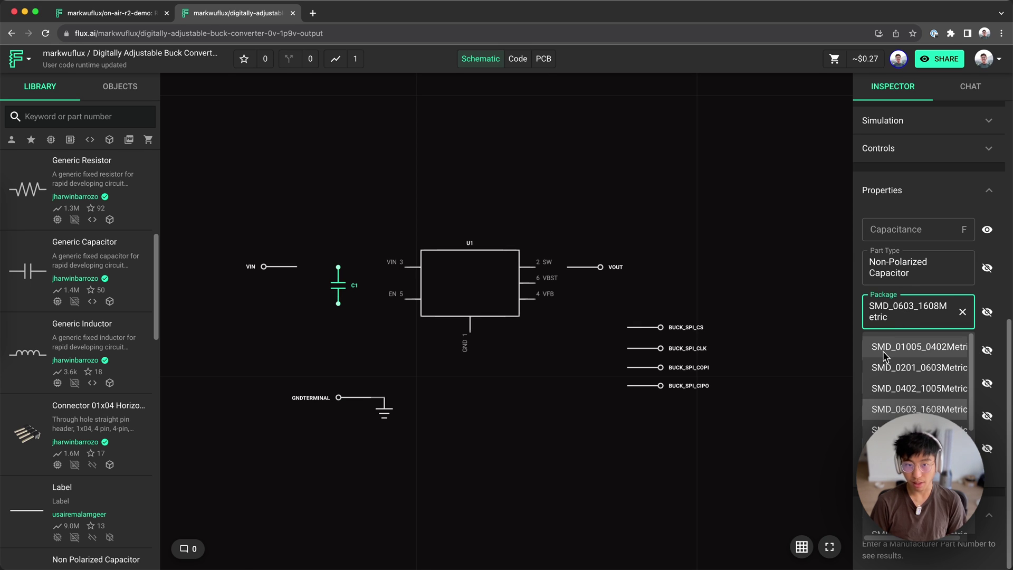
pyautogui.press('Up')
pyautogui.press('Return')
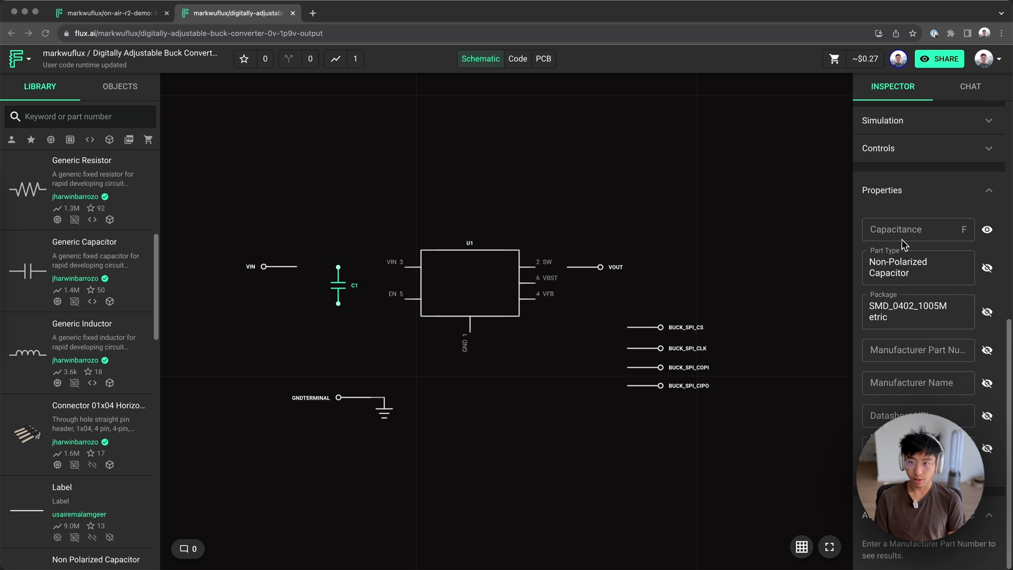
# Step: Set C1's capacitance to 22u and change its package to SMD_0805_2012Metric
pyautogui.click(896, 228)
pyautogui.write('22u')
pyautogui.click(910, 313)
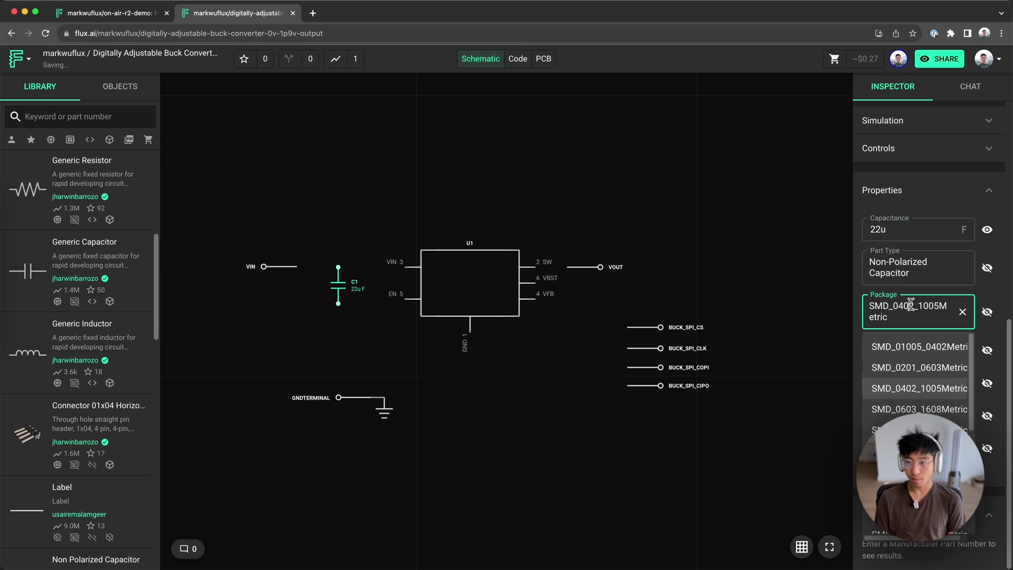
pyautogui.click(918, 430)
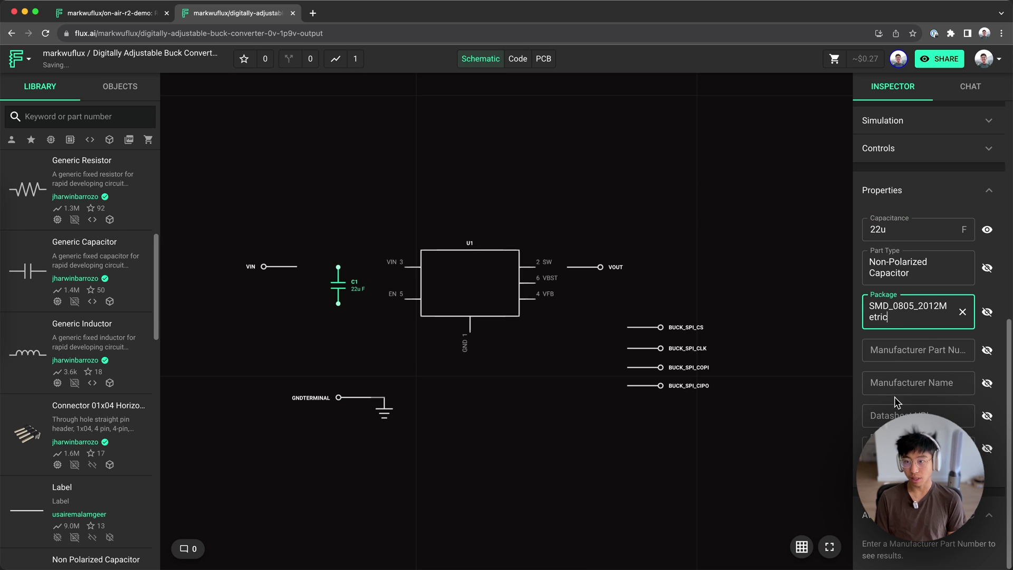
pyautogui.click(897, 348)
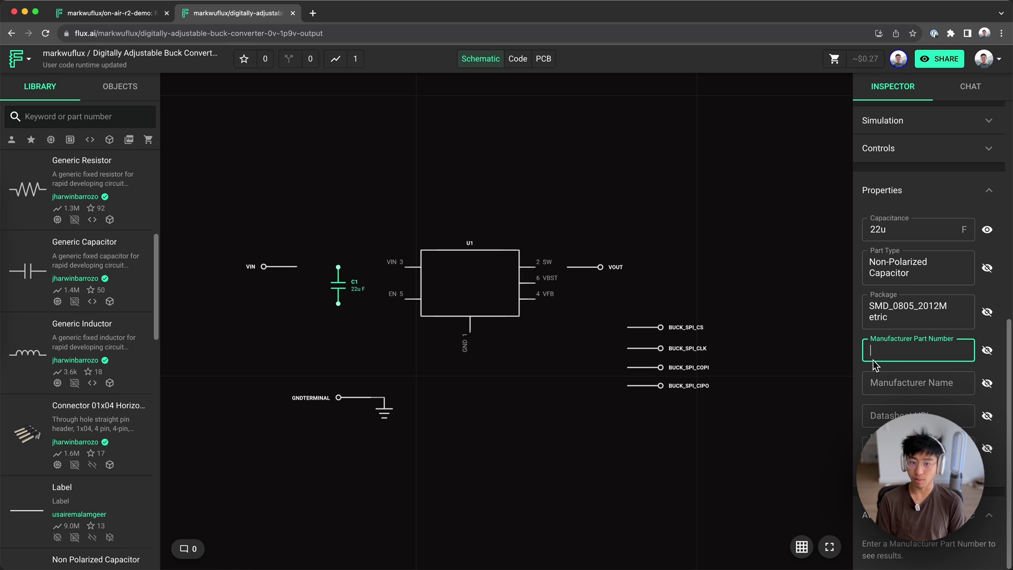
pyautogui.click(888, 352)
pyautogui.click(897, 345)
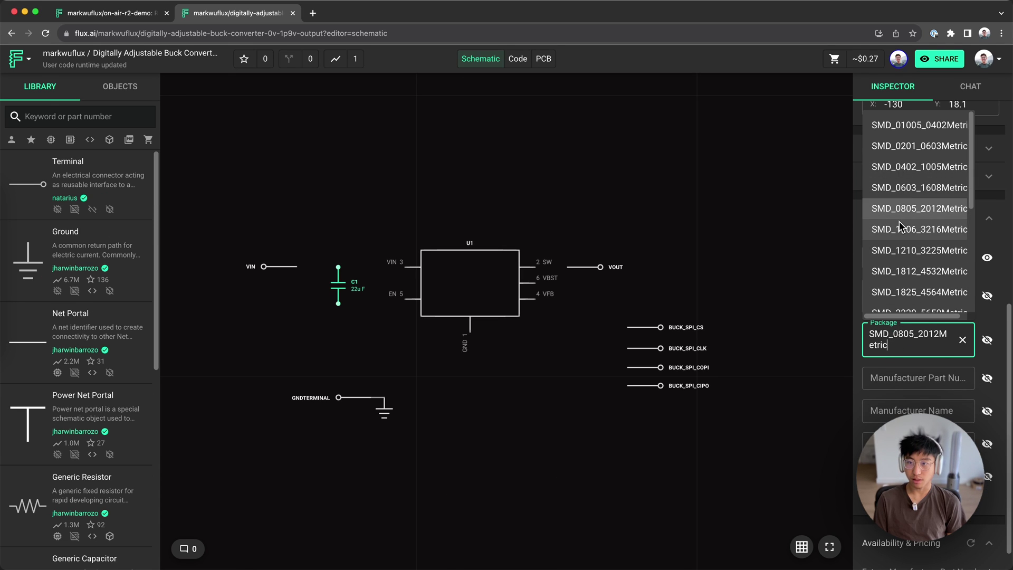
pyautogui.click(902, 380)
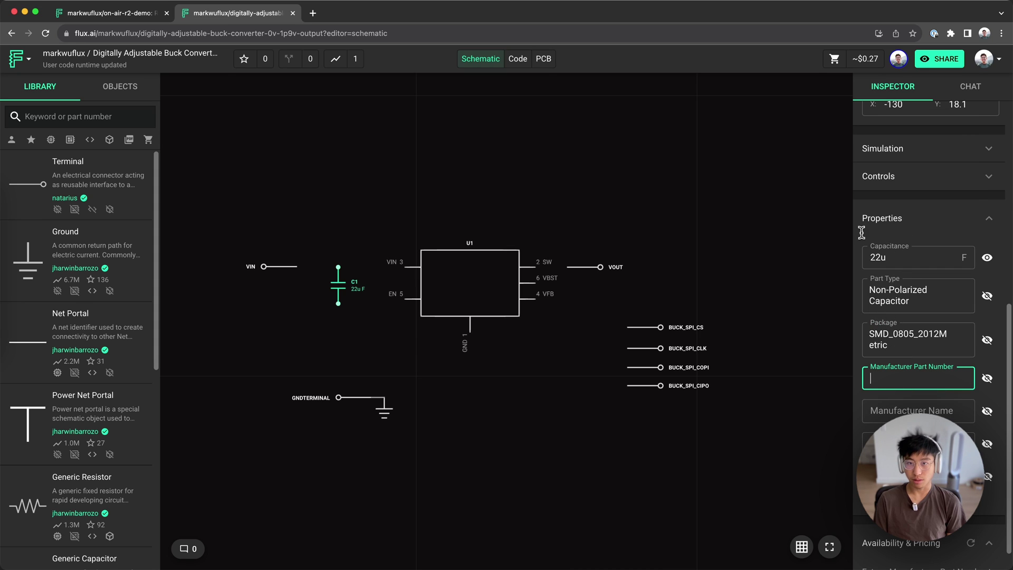
pyautogui.click(544, 64)
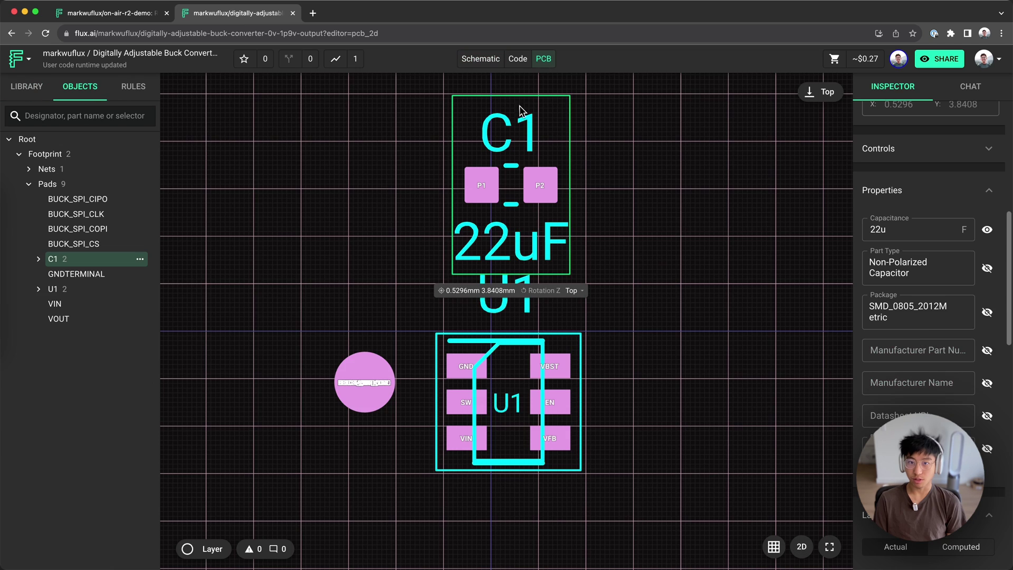
pyautogui.scroll(2, 522, 202)
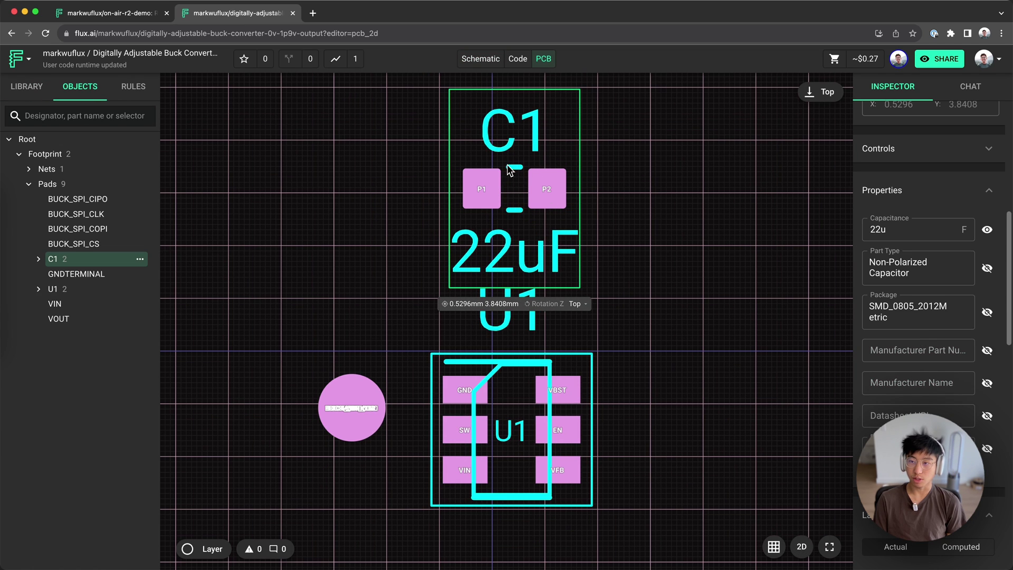
pyautogui.click(480, 59)
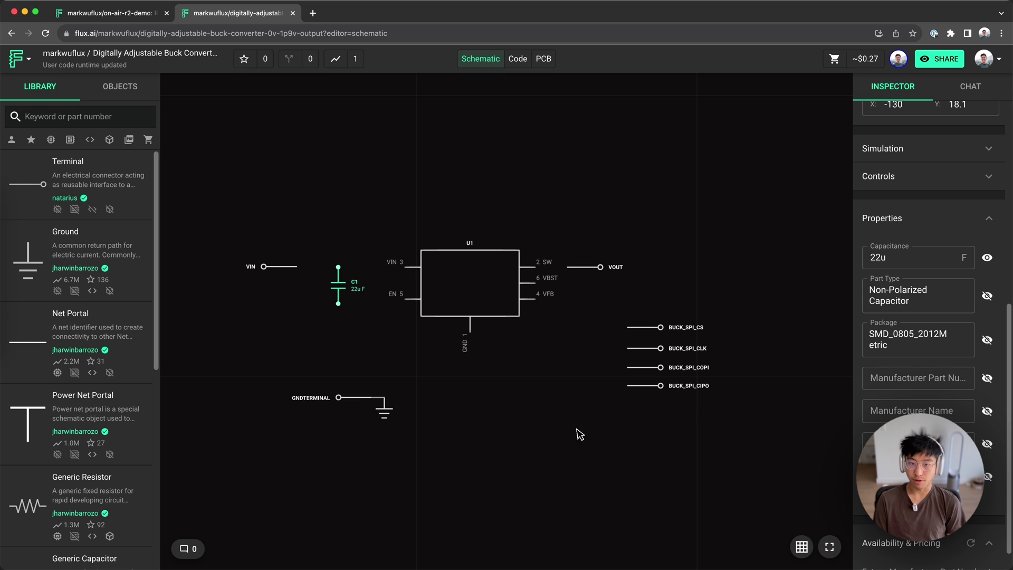
# Step: Reposition capacitor C1 so it lines up with U1's EN 5 pin
pyautogui.click(410, 201)
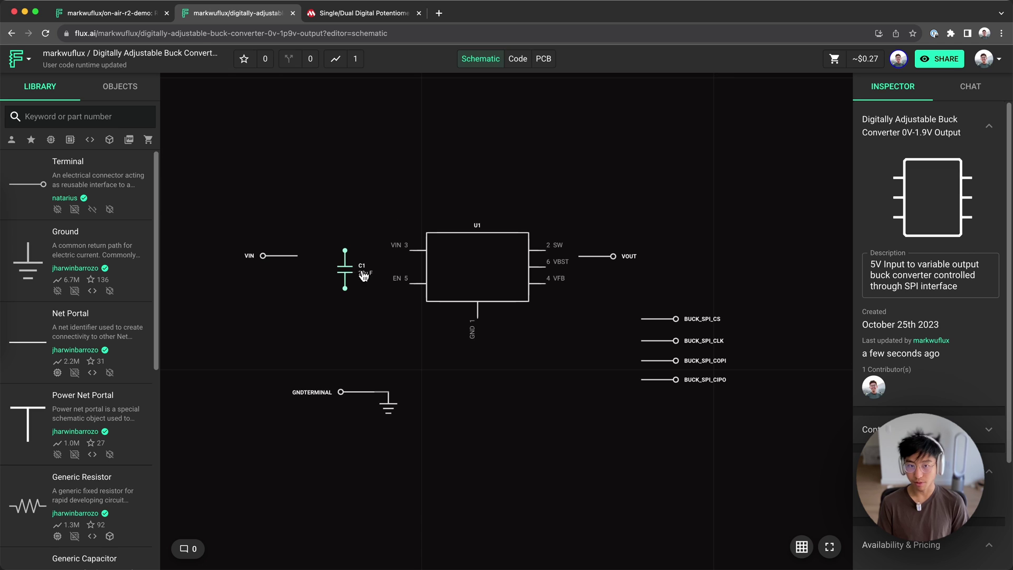
pyautogui.moveTo(346, 274); pyautogui.dragTo(350, 262)
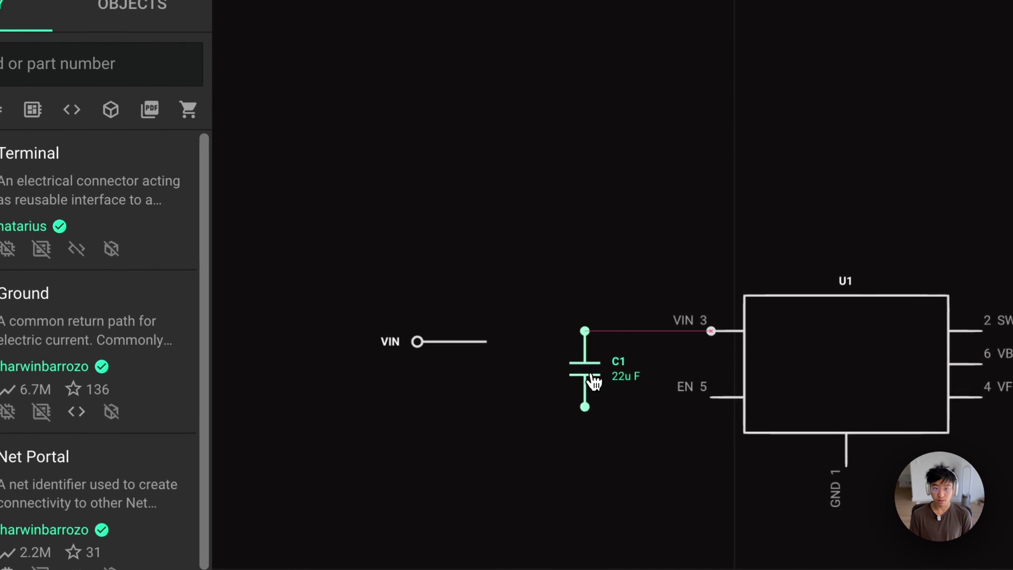
pyautogui.moveTo(590, 355); pyautogui.dragTo(593, 385)
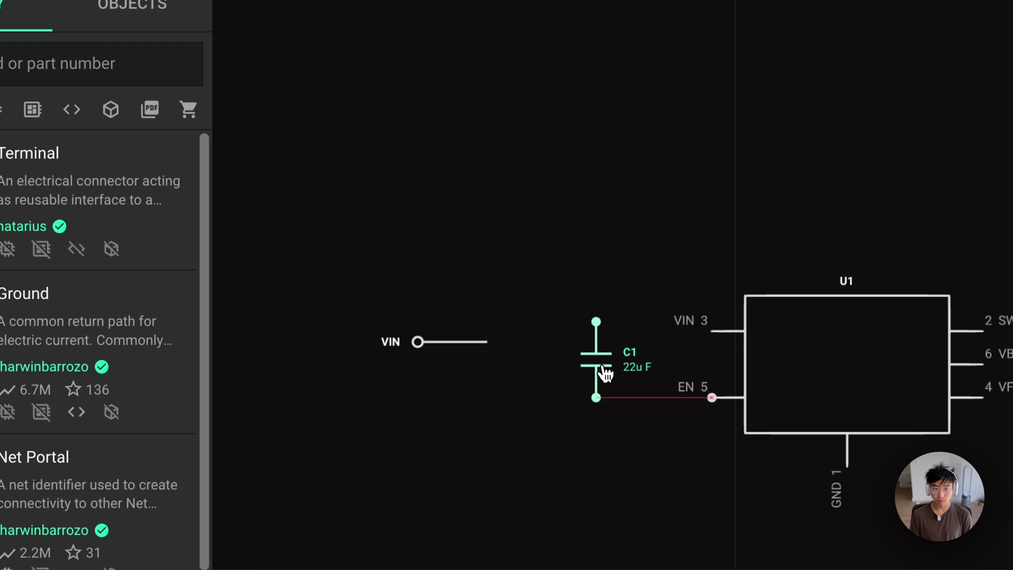
pyautogui.moveTo(593, 385); pyautogui.dragTo(607, 357)
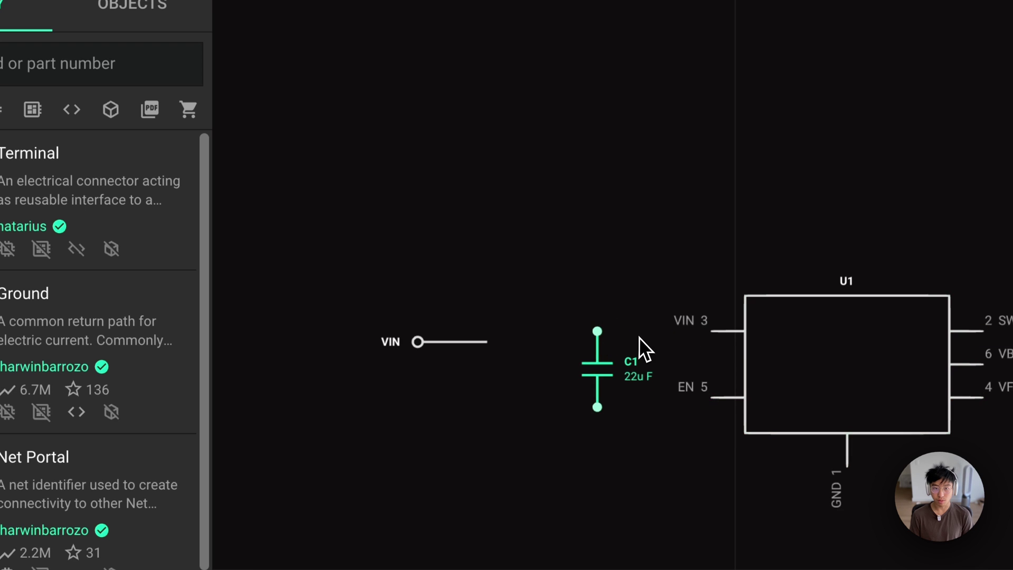
pyautogui.click(488, 207)
# Step: Align U1 and C1 along their tops
pyautogui.moveTo(325, 164); pyautogui.dragTo(578, 344)
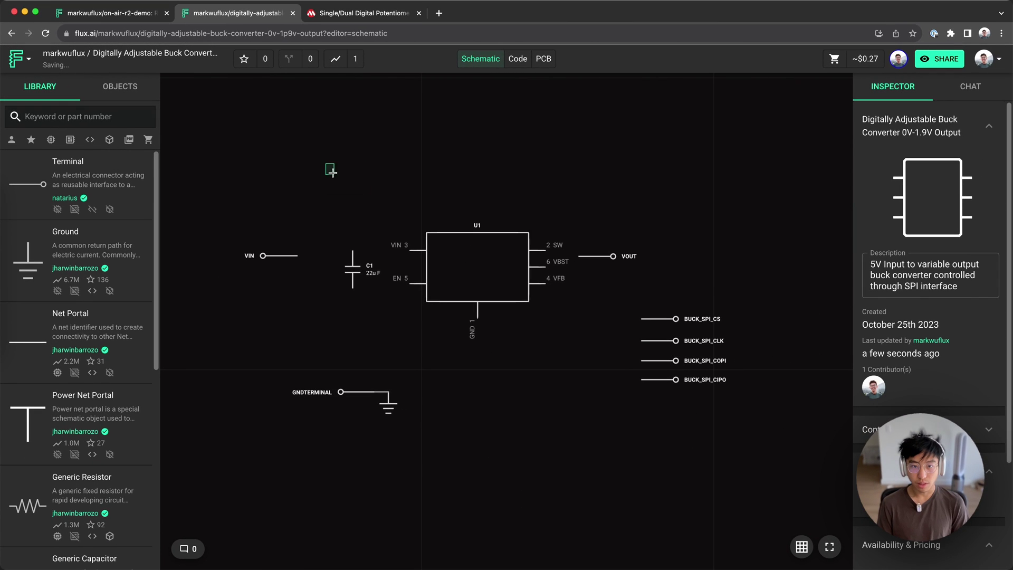
pyautogui.rightClick(489, 261)
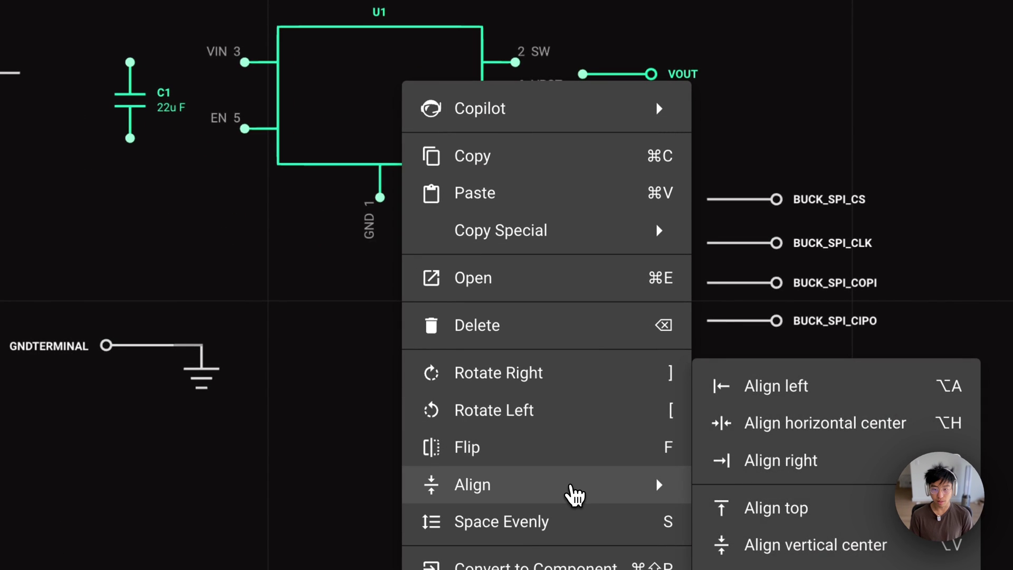
pyautogui.moveTo(514, 458)
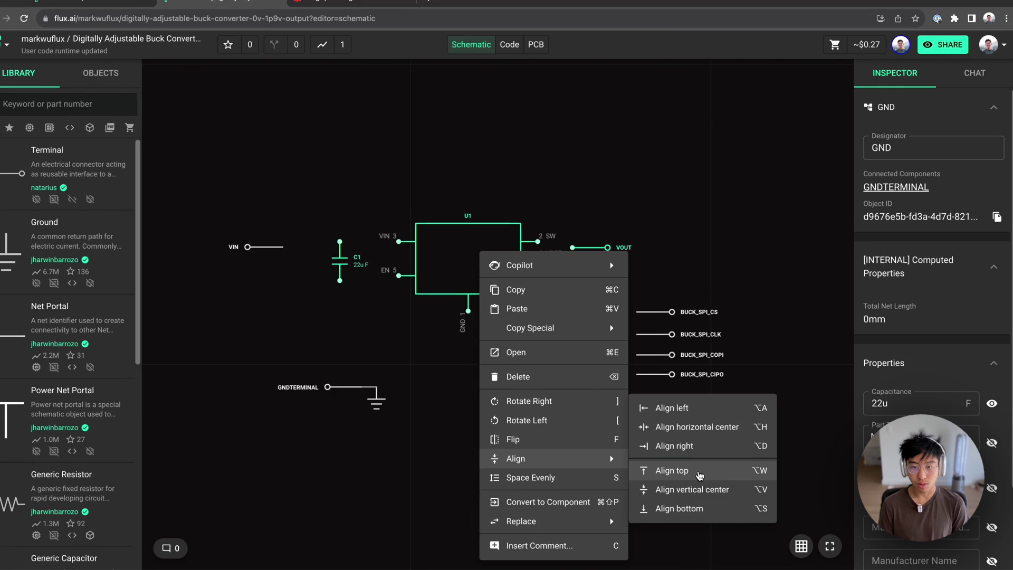
pyautogui.click(581, 334)
pyautogui.click(434, 344)
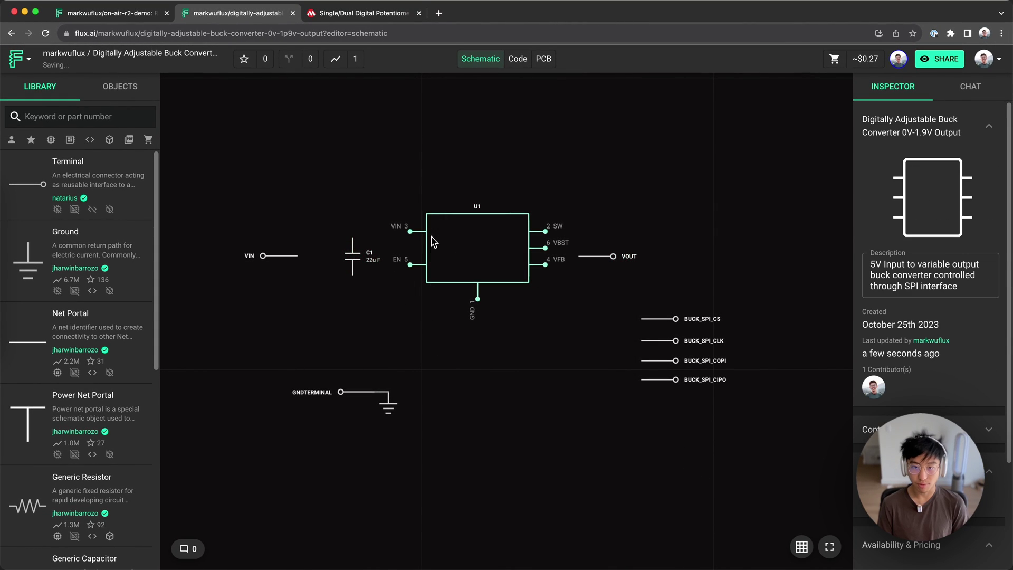
pyautogui.click(348, 248)
pyautogui.rightClick(346, 240)
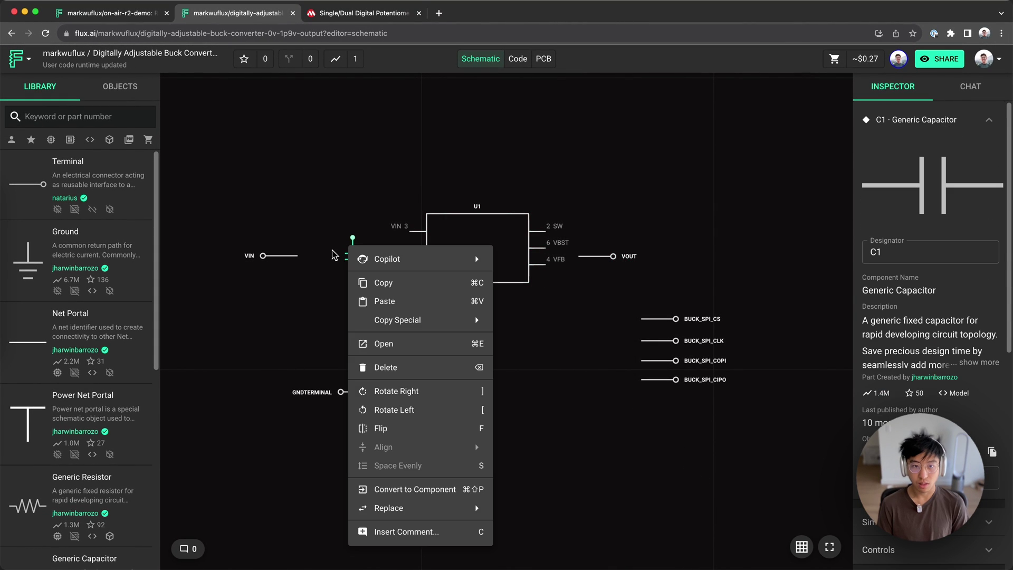
pyautogui.click(405, 287)
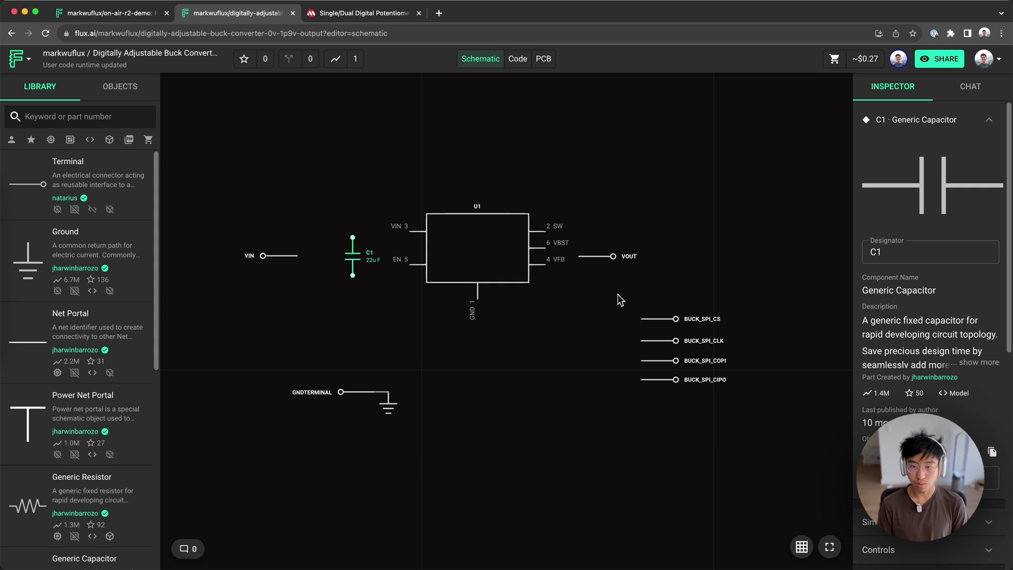
# Step: Space the four BUCK_SPI portals (CS, CLK, COPI, CIPO) evenly
pyautogui.moveTo(619, 297); pyautogui.dragTo(688, 442)
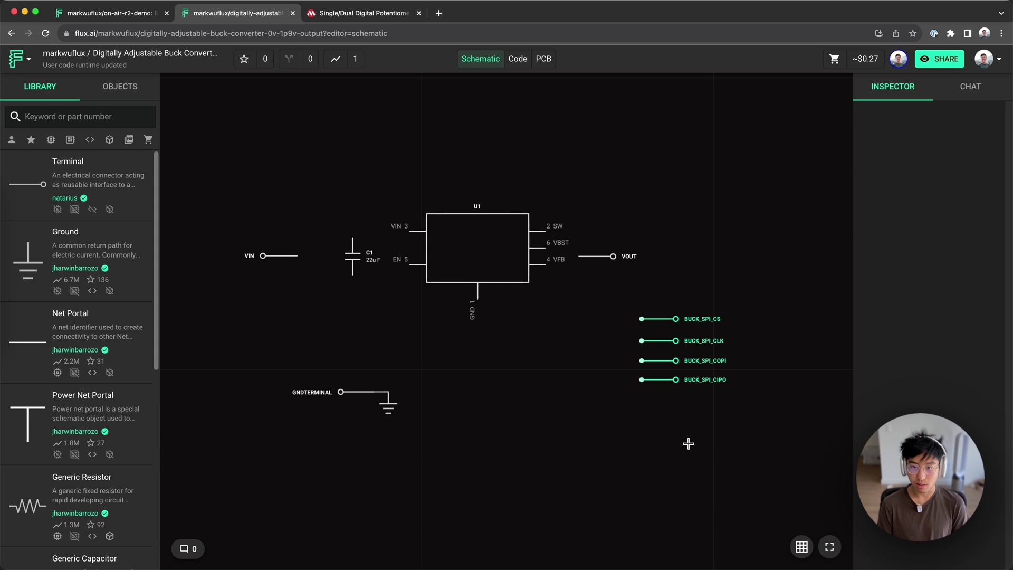
pyautogui.rightClick(663, 349)
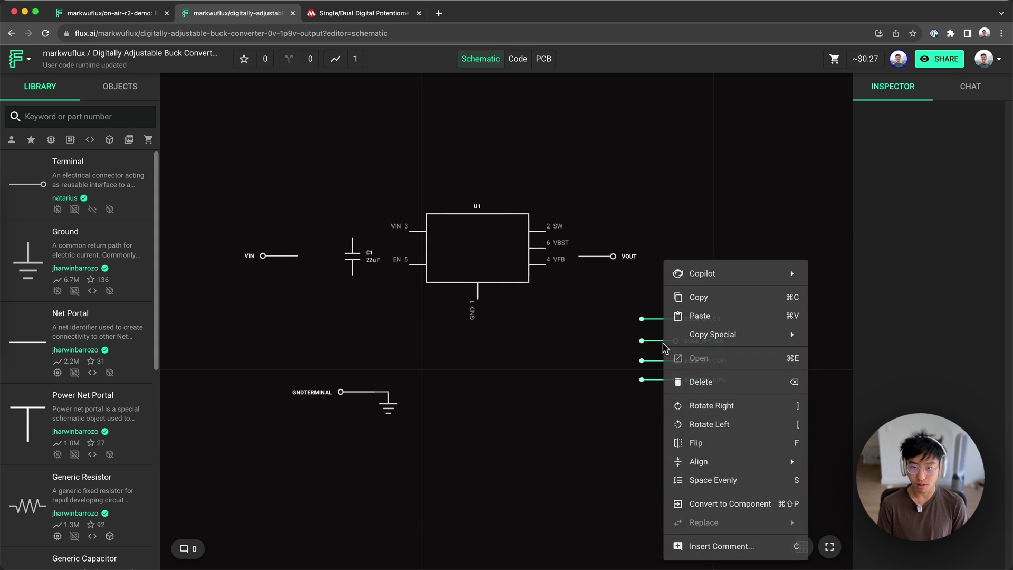
pyautogui.click(702, 480)
pyautogui.click(656, 389)
# Step: Move BUCK_SPI_CIPO further down and re-space the four portals evenly with Alt+Shift+V
pyautogui.moveTo(629, 290); pyautogui.dragTo(696, 420)
pyautogui.click(676, 384)
pyautogui.moveTo(676, 384); pyautogui.dragTo(661, 390)
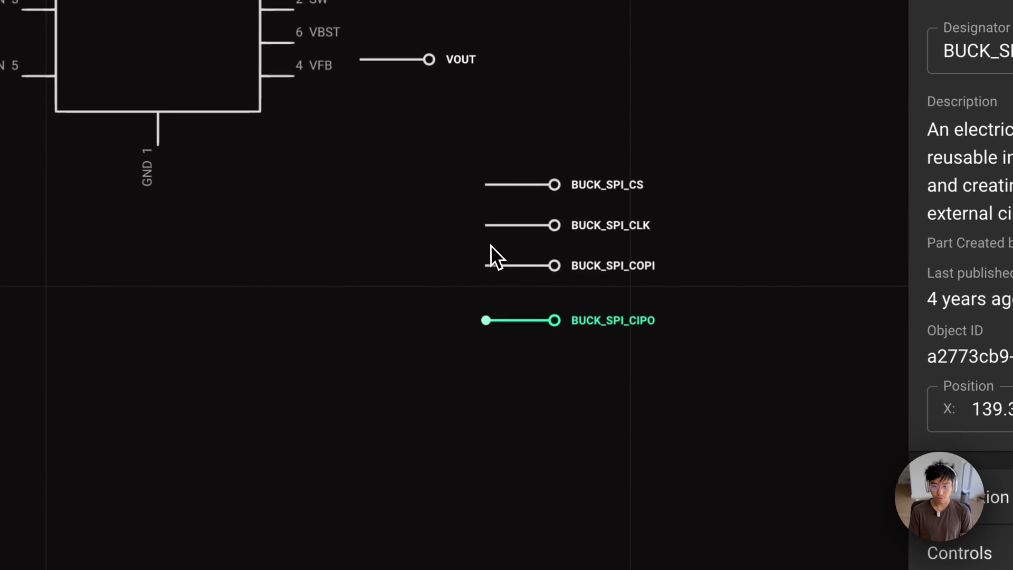
pyautogui.moveTo(461, 162); pyautogui.dragTo(551, 389)
pyautogui.hotkey('alt', 'shift', 'v')
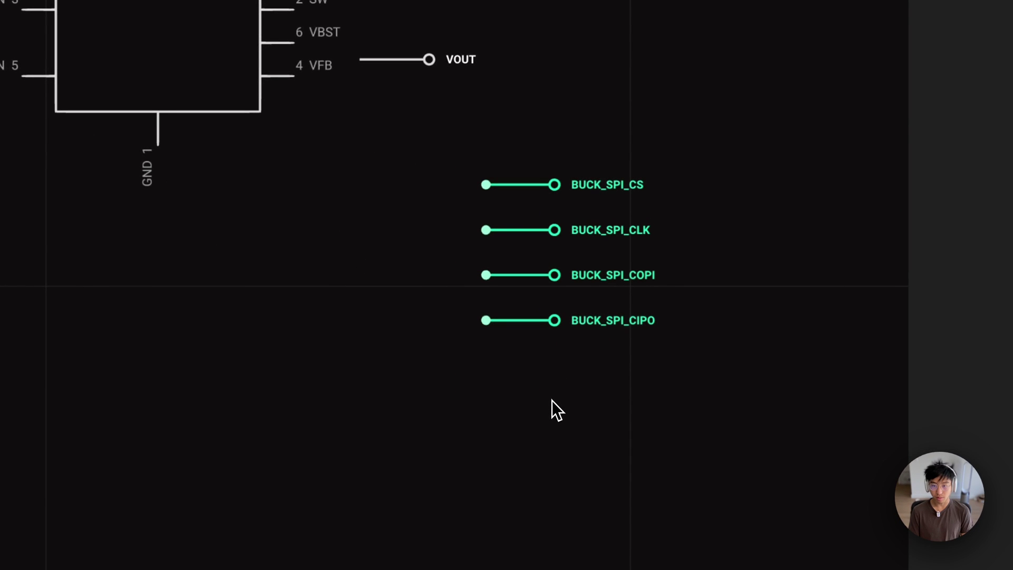
pyautogui.click(552, 400)
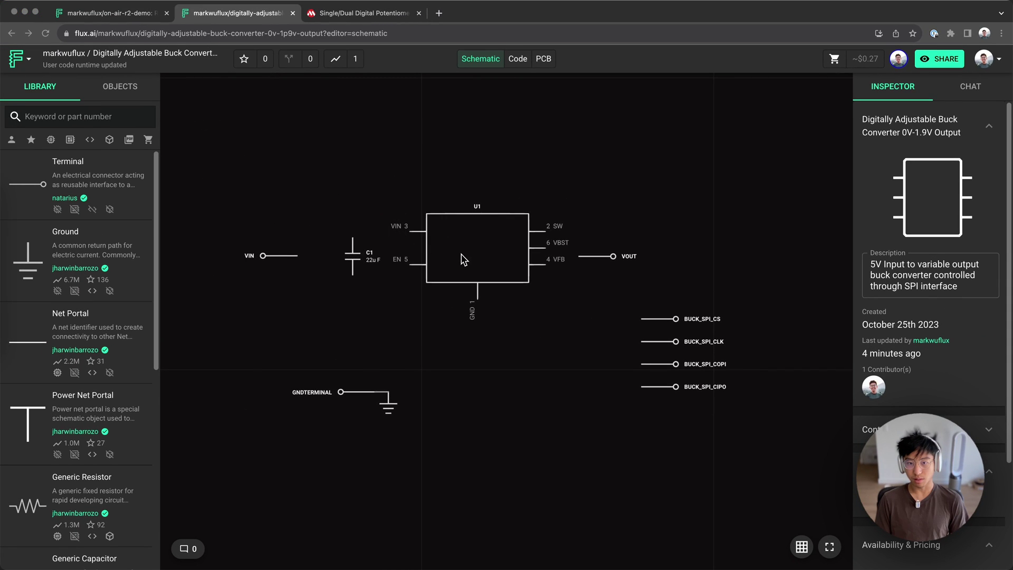
# Step: Reposition U1 and C1, move VOUT right, and connect the output capacitors to VOUT
pyautogui.moveTo(464, 245); pyautogui.dragTo(465, 277)
pyautogui.moveTo(352, 256); pyautogui.dragTo(599, 290)
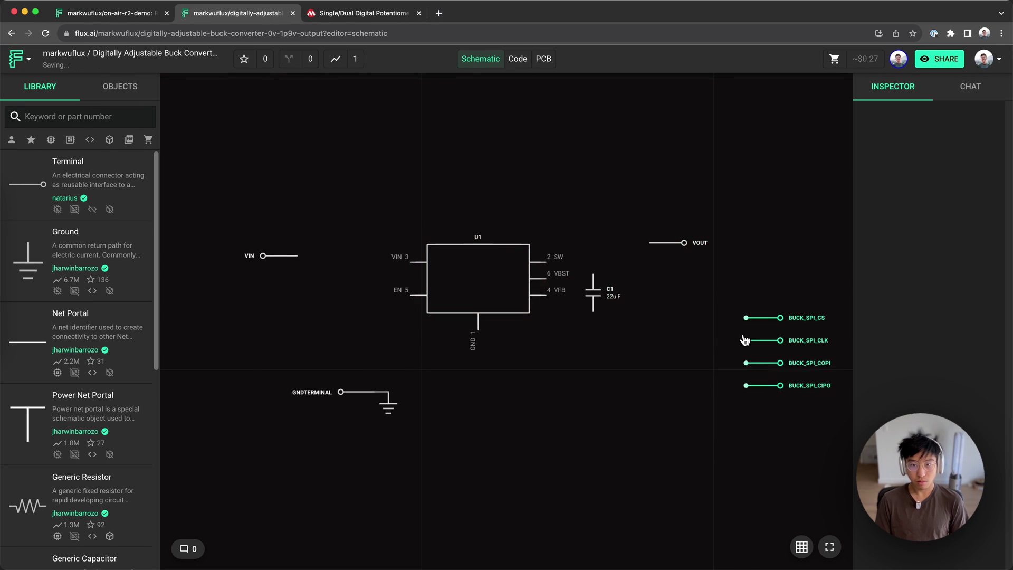
pyautogui.moveTo(633, 244); pyautogui.dragTo(706, 266)
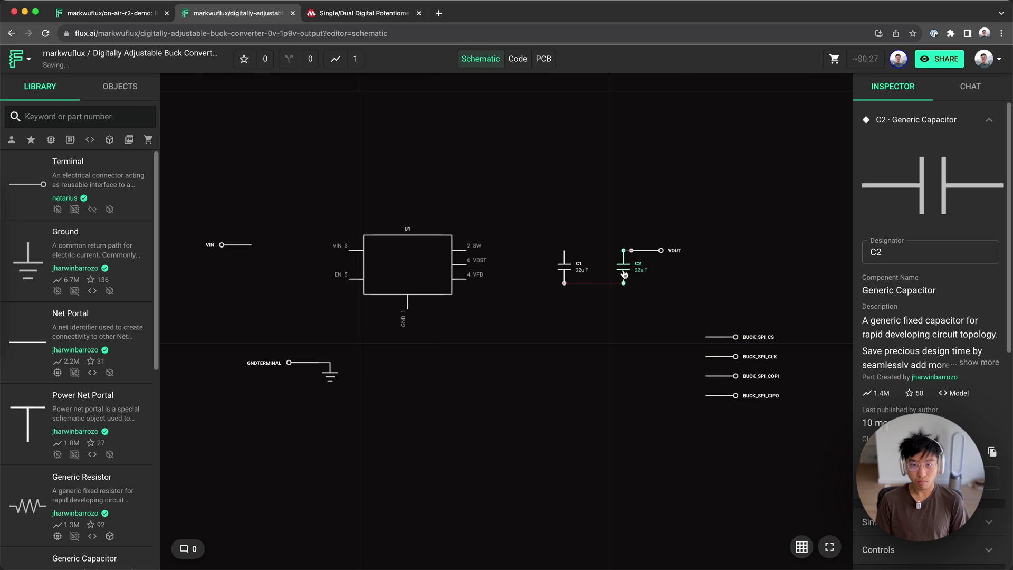
# Step: Place inductor L1 at the SW pin and resistor R2 vertically below VFB
pyautogui.moveTo(566, 275); pyautogui.dragTo(555, 247)
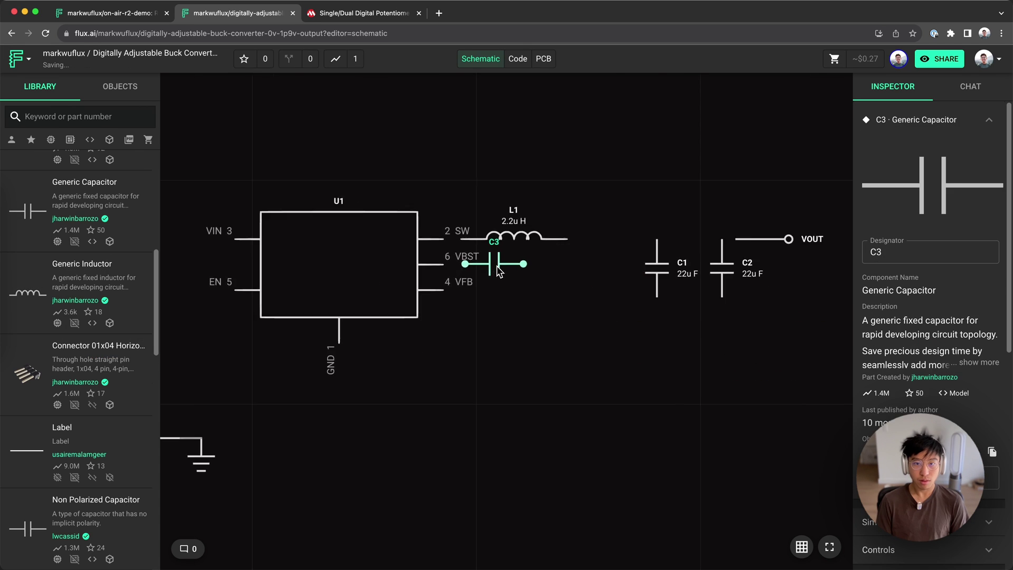
pyautogui.click(562, 239)
pyautogui.click(489, 265)
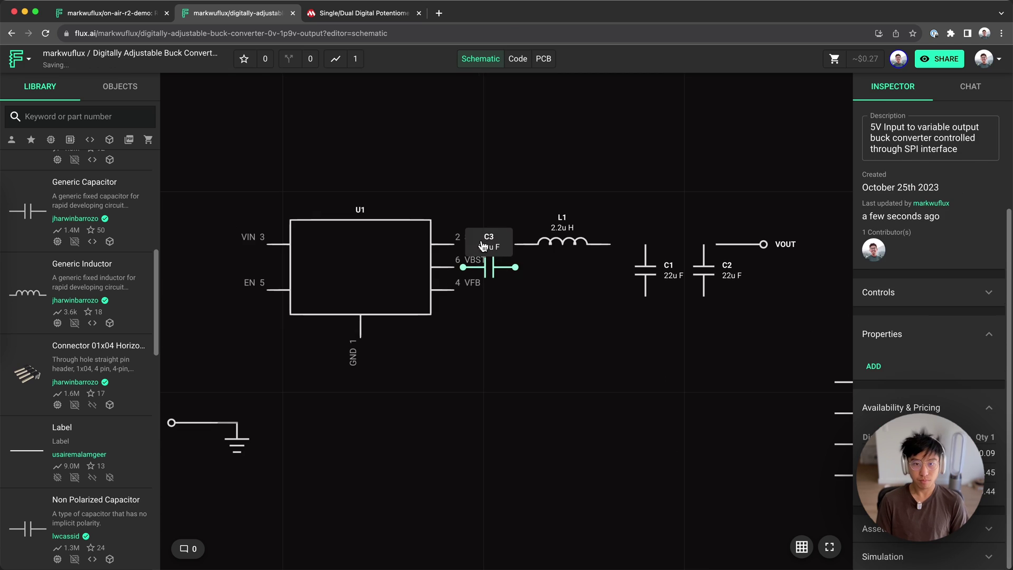
pyautogui.scroll(-3, 616, 229)
pyautogui.moveTo(611, 213); pyautogui.dragTo(755, 278)
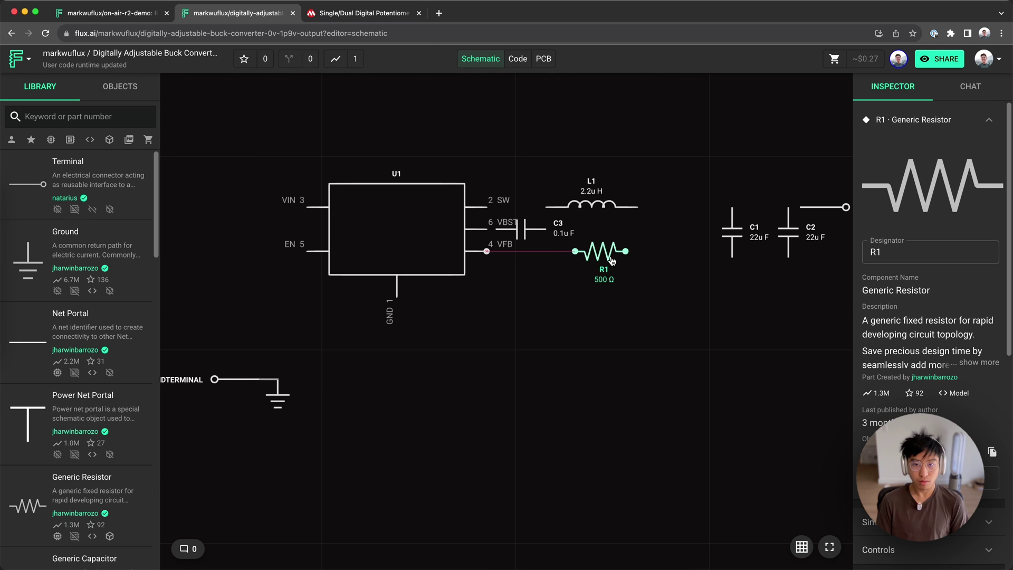
pyautogui.moveTo(592, 270); pyautogui.dragTo(544, 302)
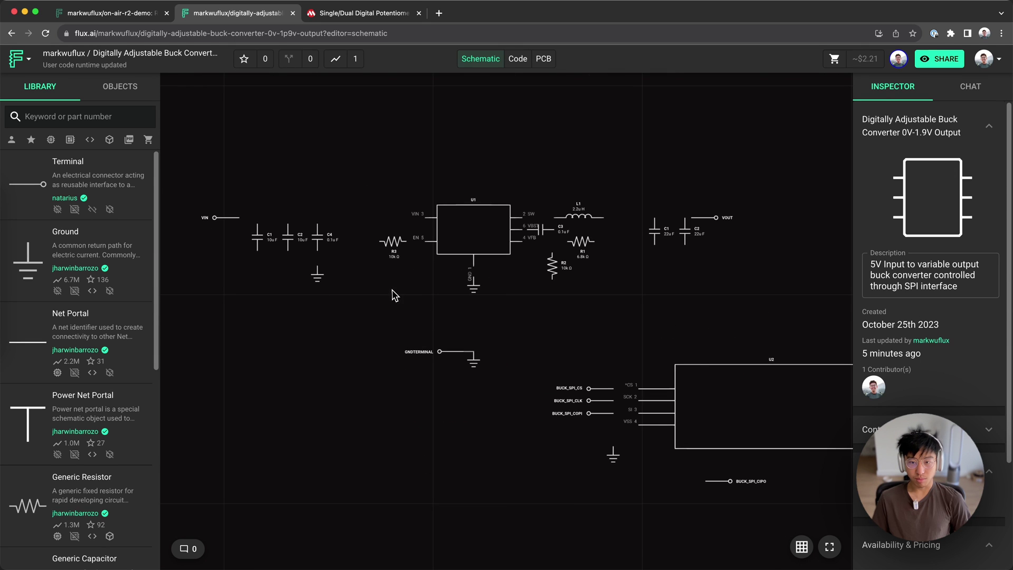
pyautogui.scroll(-2, 234, 232)
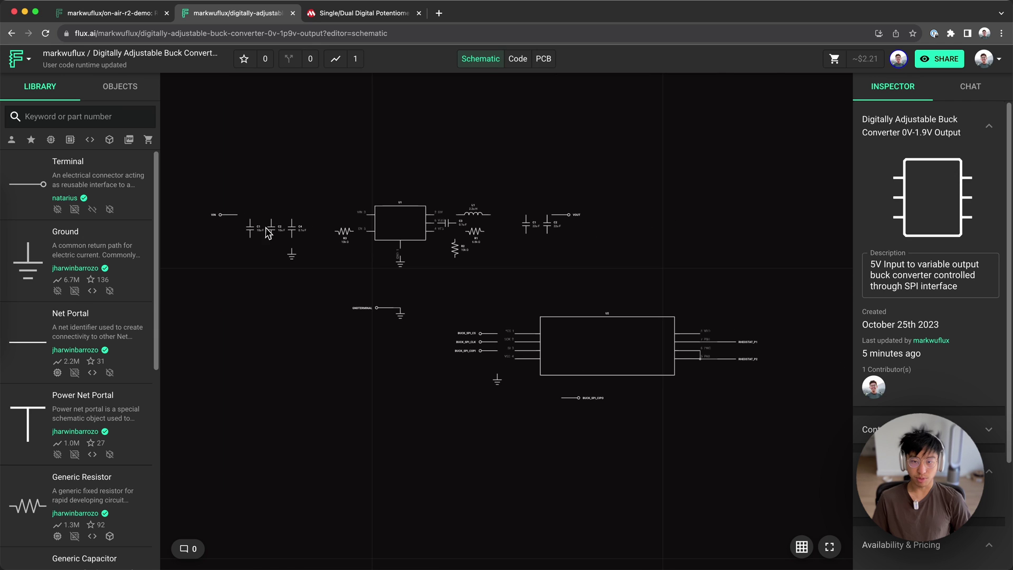
pyautogui.scroll(2, 579, 409)
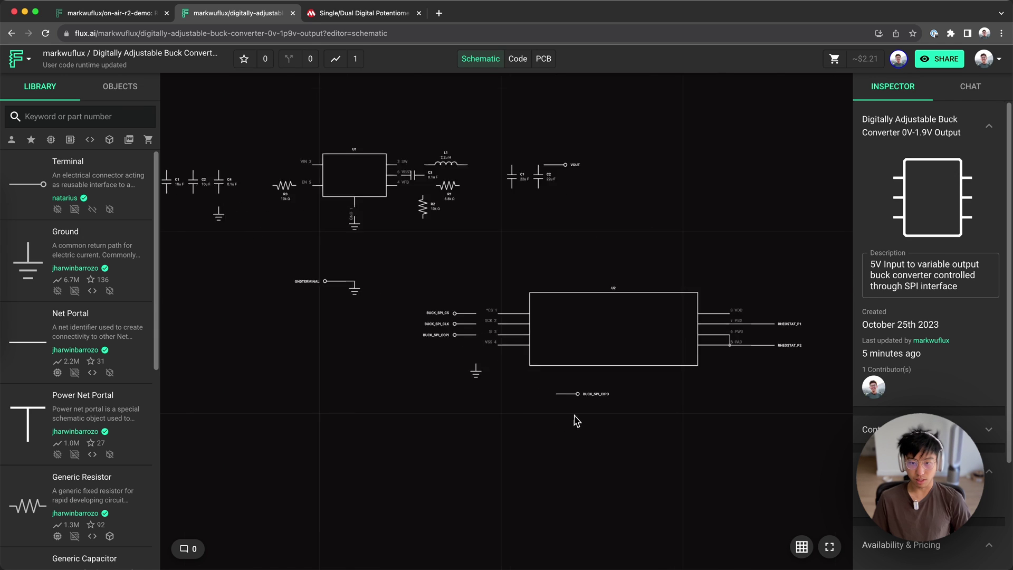
pyautogui.scroll(2, 580, 410)
pyautogui.scroll(1, 579, 410)
# Step: Delete the BUCK_SPI_CIPO portal and add a terminal named 3V3 at U2's VDD pin
pyautogui.moveTo(639, 421); pyautogui.dragTo(546, 378)
pyautogui.press('Delete')
pyautogui.scroll(-2, 397, 301)
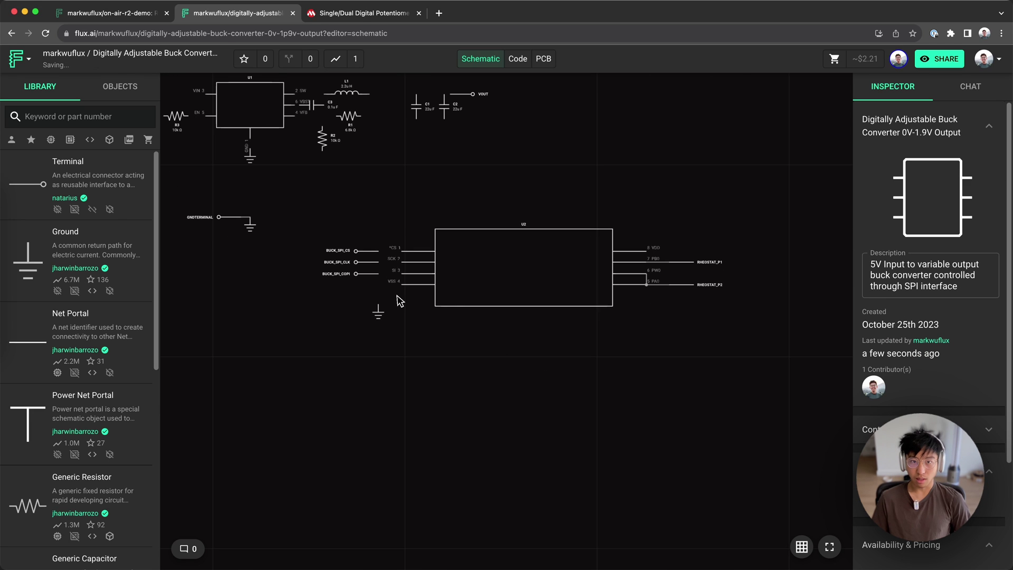
pyautogui.scroll(2, 661, 256)
pyautogui.scroll(-4, 661, 255)
pyautogui.scroll(-1, 452, 210)
pyautogui.scroll(3, 360, 167)
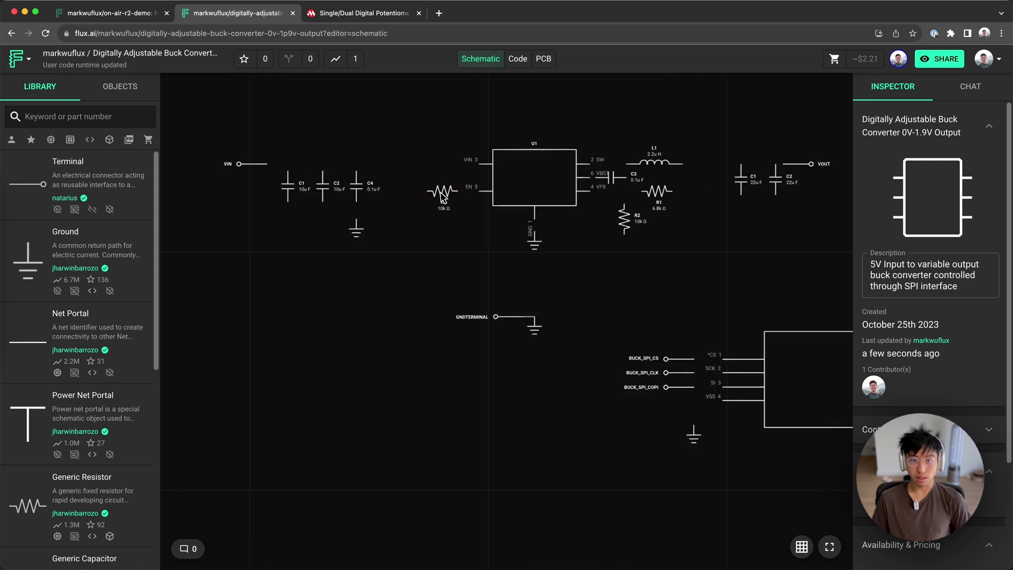
pyautogui.scroll(2, 432, 192)
pyautogui.scroll(-2, 411, 210)
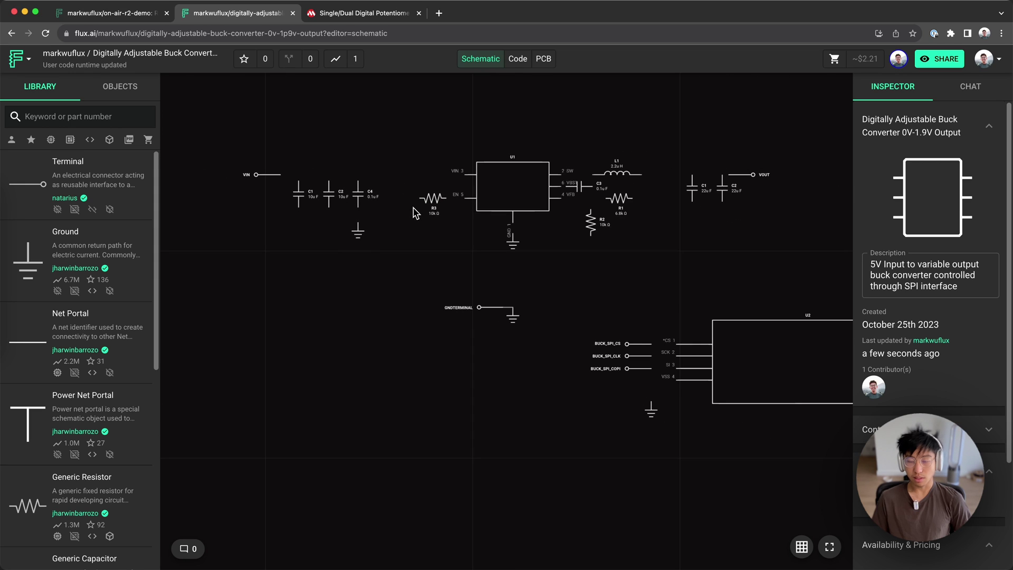
pyautogui.scroll(-1, 427, 238)
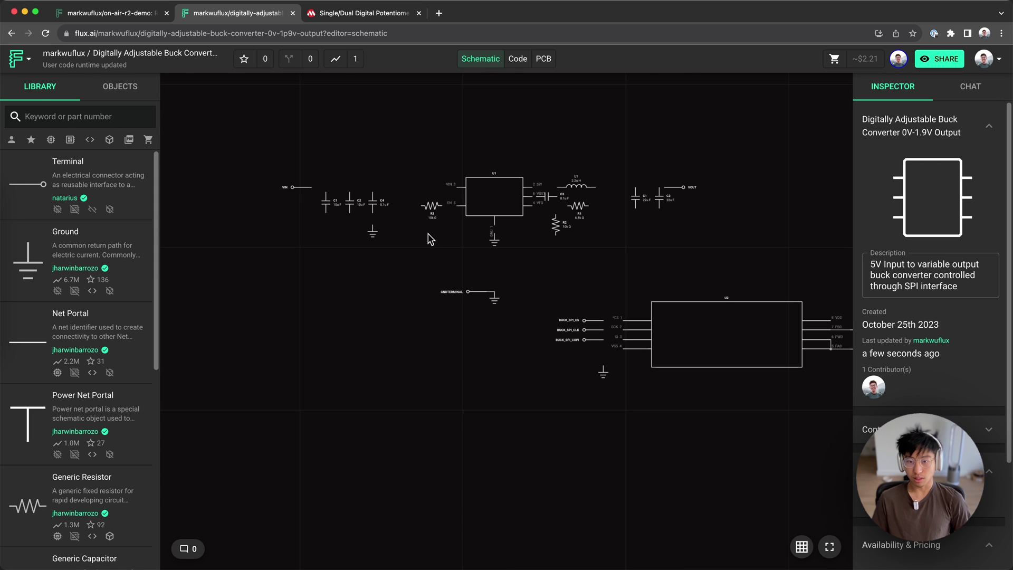
pyautogui.click(594, 324)
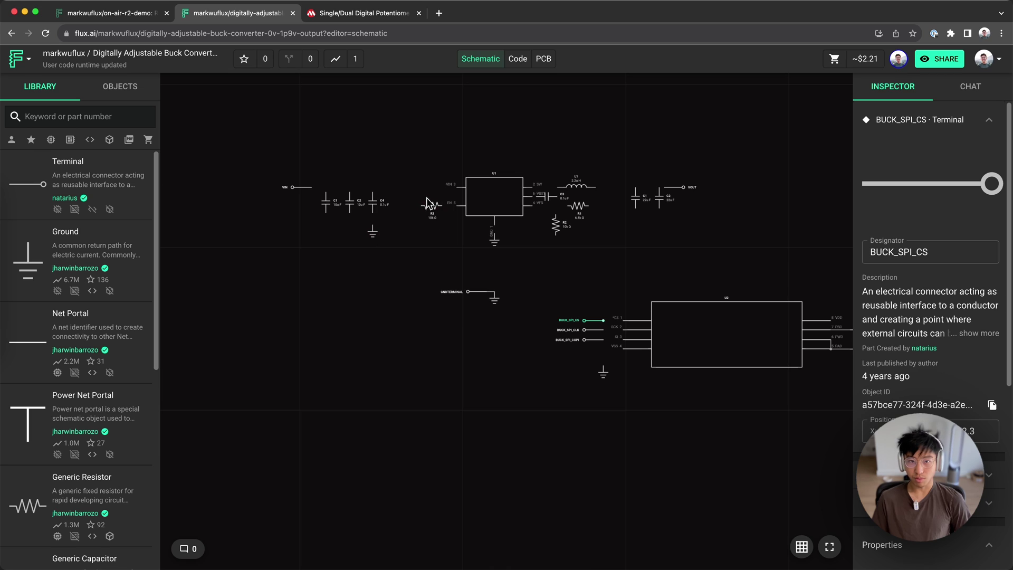
pyautogui.hotkey('ctrl', 'v')
pyautogui.scroll(2, 420, 199)
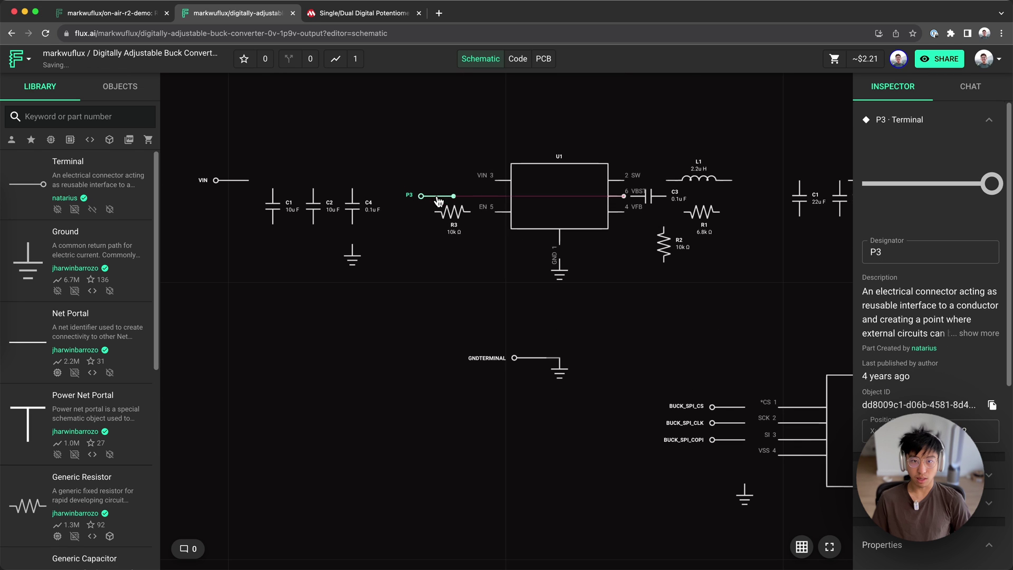
pyautogui.click(907, 254)
pyautogui.write('3V3')
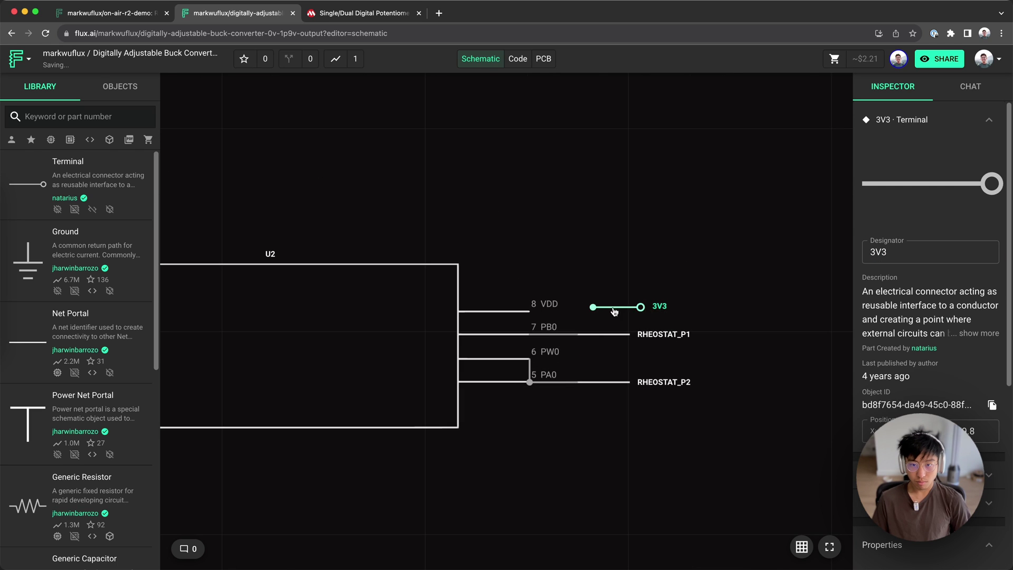
pyautogui.scroll(-3, 423, 310)
pyautogui.click(423, 311)
pyautogui.scroll(2, 475, 337)
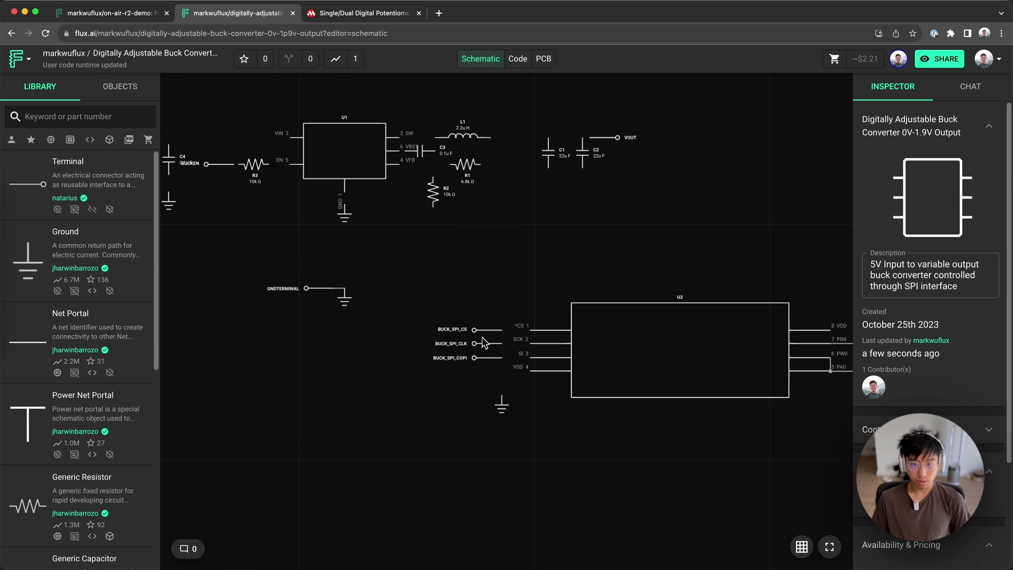
pyautogui.scroll(-2, 486, 354)
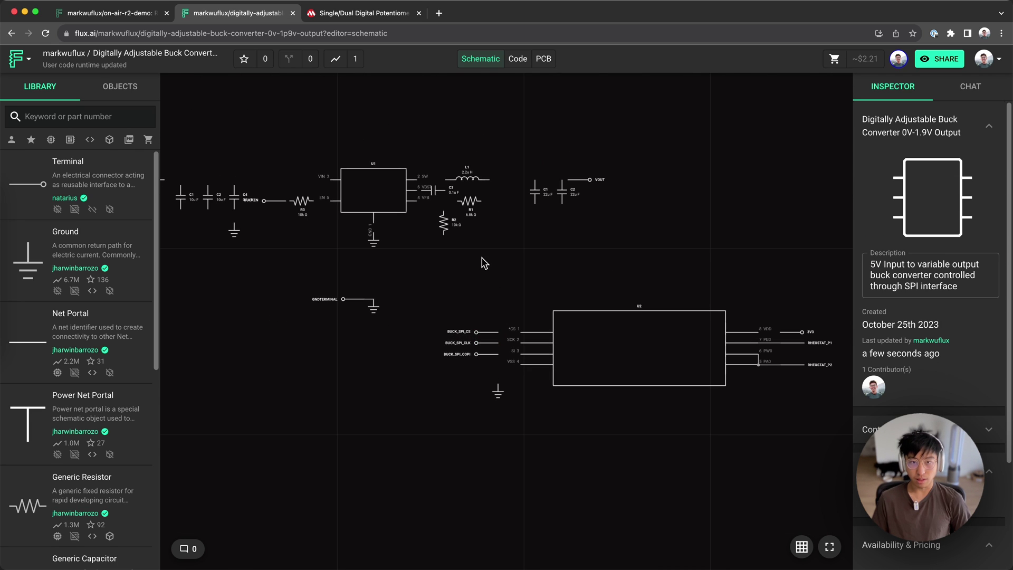
pyautogui.scroll(-1, 536, 275)
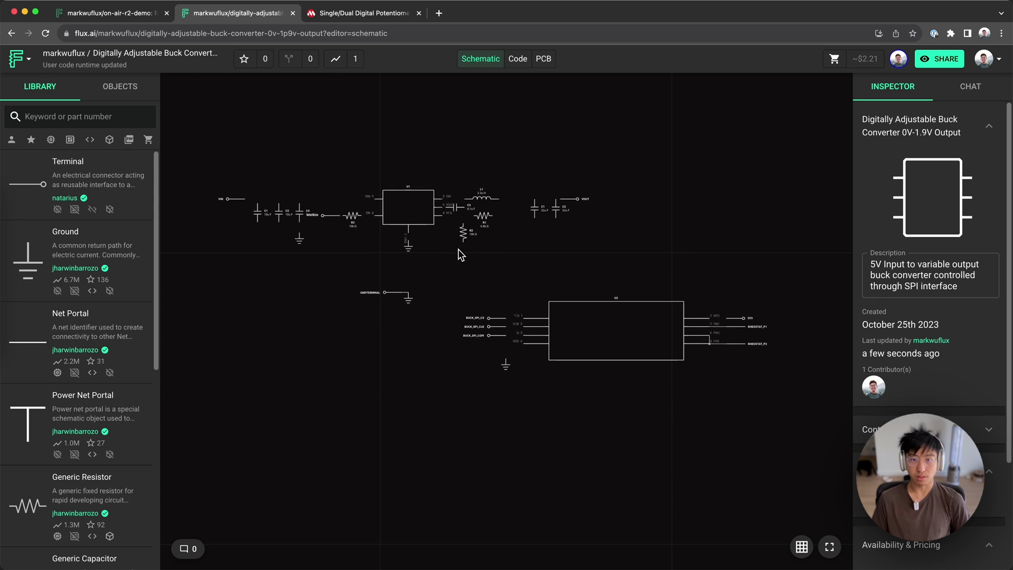
pyautogui.scroll(2, 412, 274)
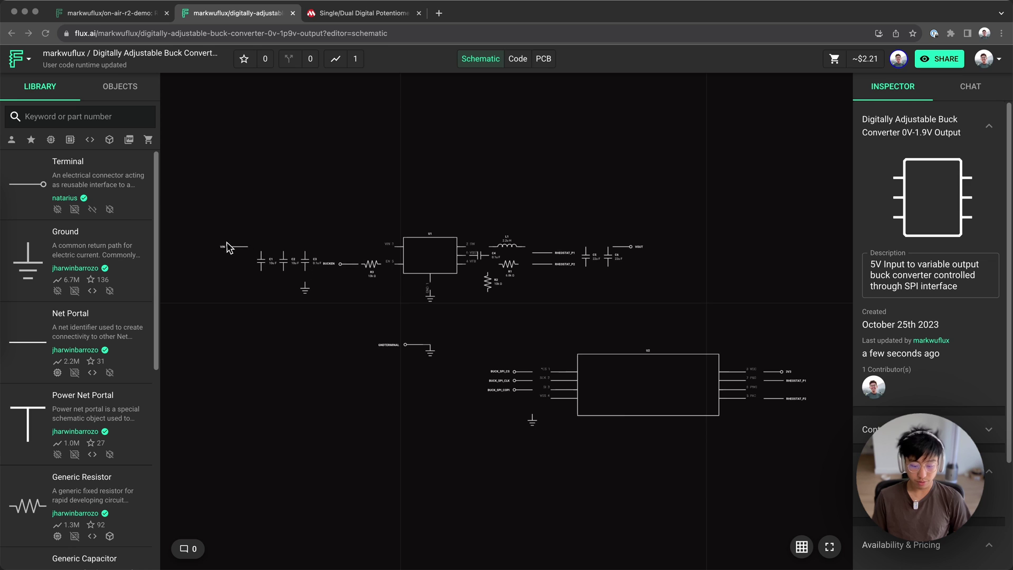
pyautogui.scroll(2, 219, 247)
pyautogui.scroll(2, 286, 261)
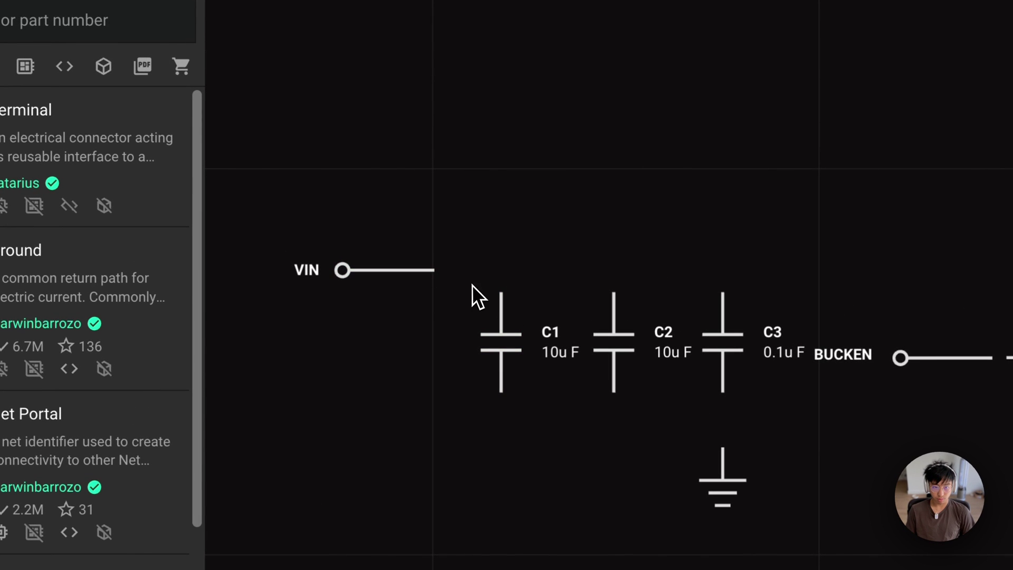
# Step: Route the wire from the VIN terminal straight right to U1's VIN pin 3
pyautogui.moveTo(434, 271)
pyautogui.mouseDown()
pyautogui.moveTo(582, 288)
pyautogui.moveTo(496, 293)
pyautogui.mouseUp()
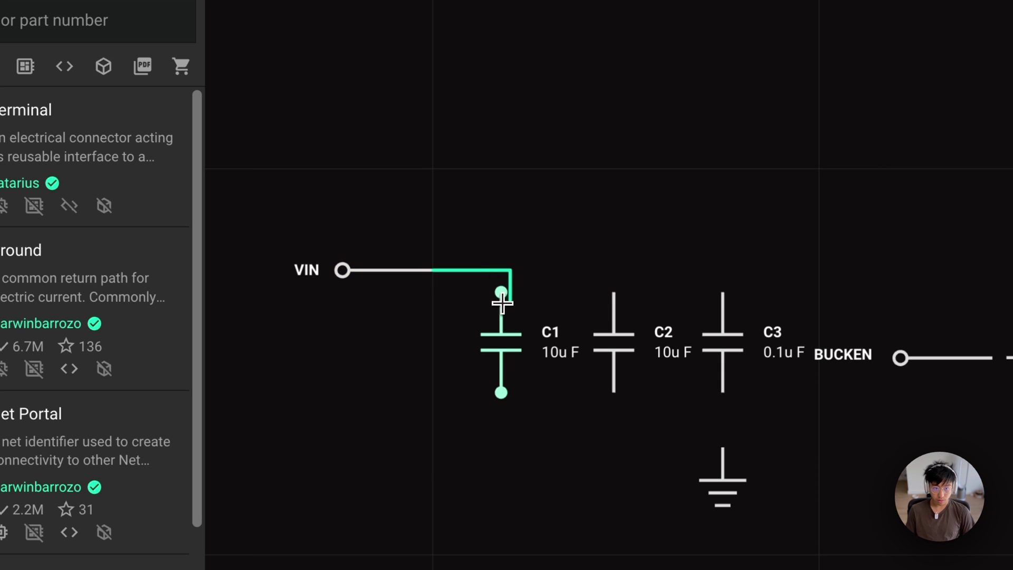
pyautogui.press('f')
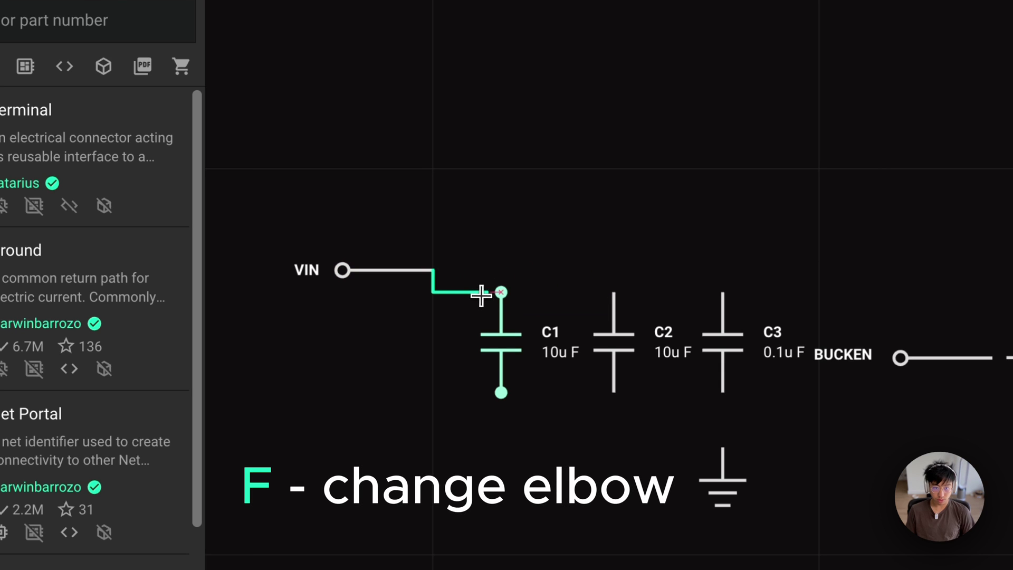
pyautogui.press('f')
pyautogui.moveTo(496, 293)
pyautogui.mouseDown()
pyautogui.moveTo(485, 293)
pyautogui.moveTo(565, 267)
pyautogui.mouseUp()
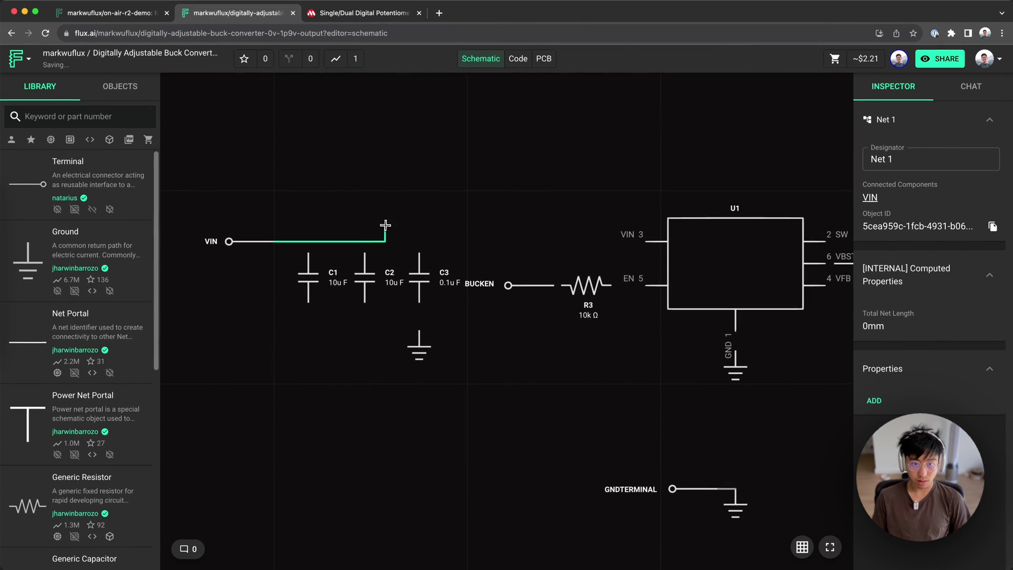
pyautogui.moveTo(385, 227); pyautogui.dragTo(383, 222)
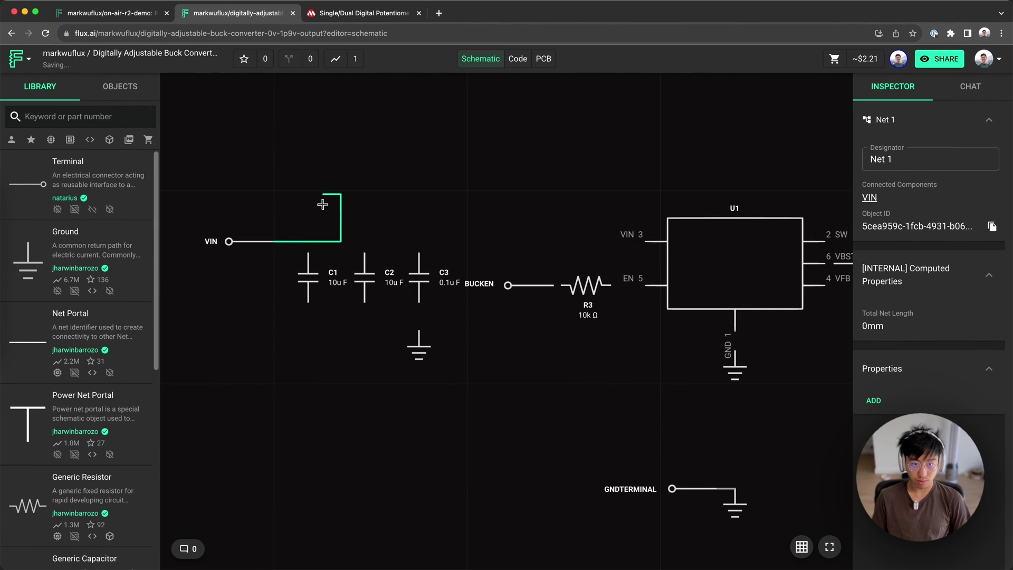
pyautogui.moveTo(322, 200)
pyautogui.mouseDown()
pyautogui.moveTo(426, 235)
pyautogui.moveTo(460, 236)
pyautogui.mouseUp()
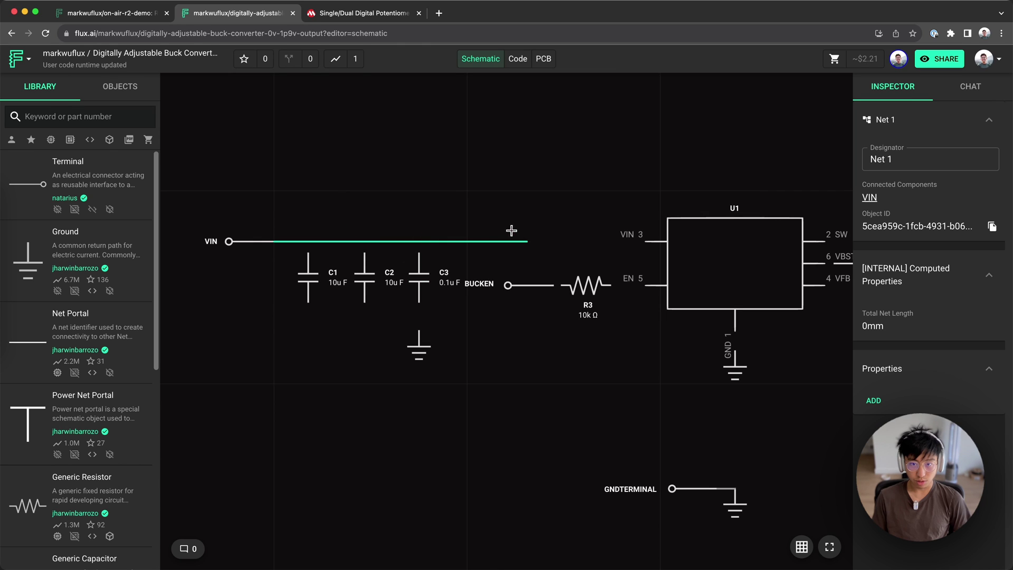
pyautogui.moveTo(646, 241); pyautogui.dragTo(645, 241)
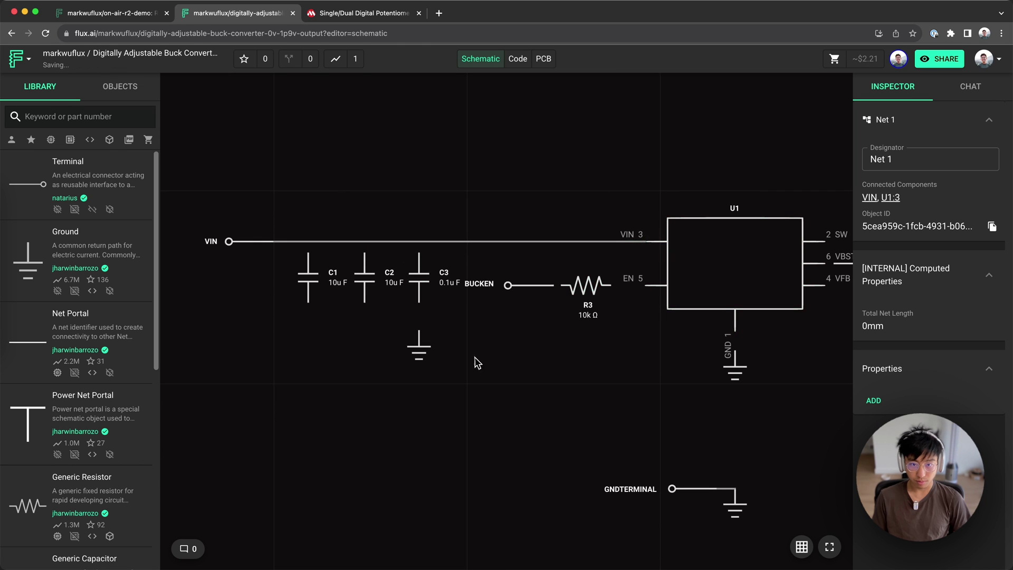
pyautogui.scroll(-3, 472, 365)
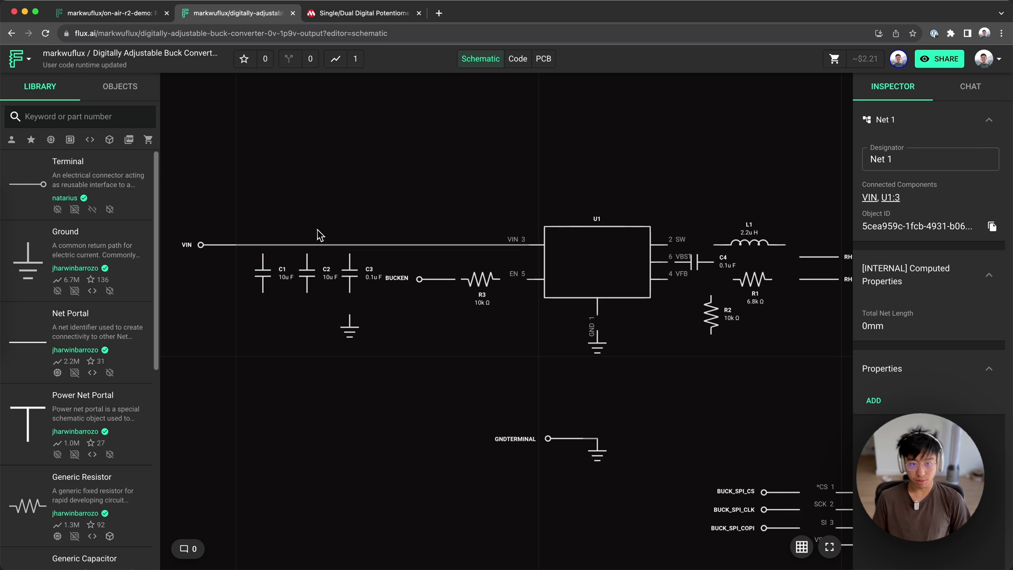
pyautogui.scroll(1, 269, 257)
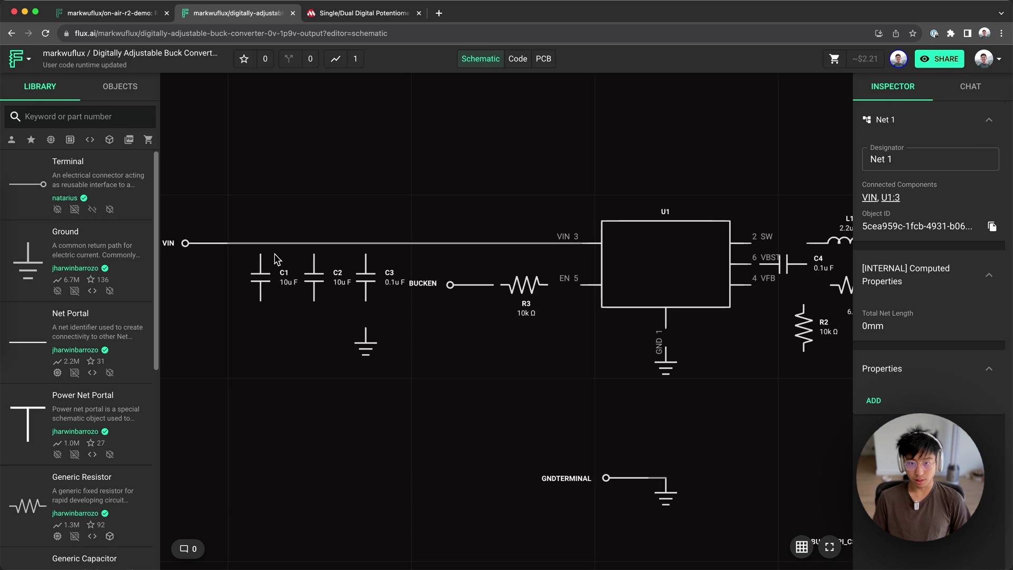
pyautogui.scroll(-2, 269, 257)
pyautogui.scroll(3, 261, 258)
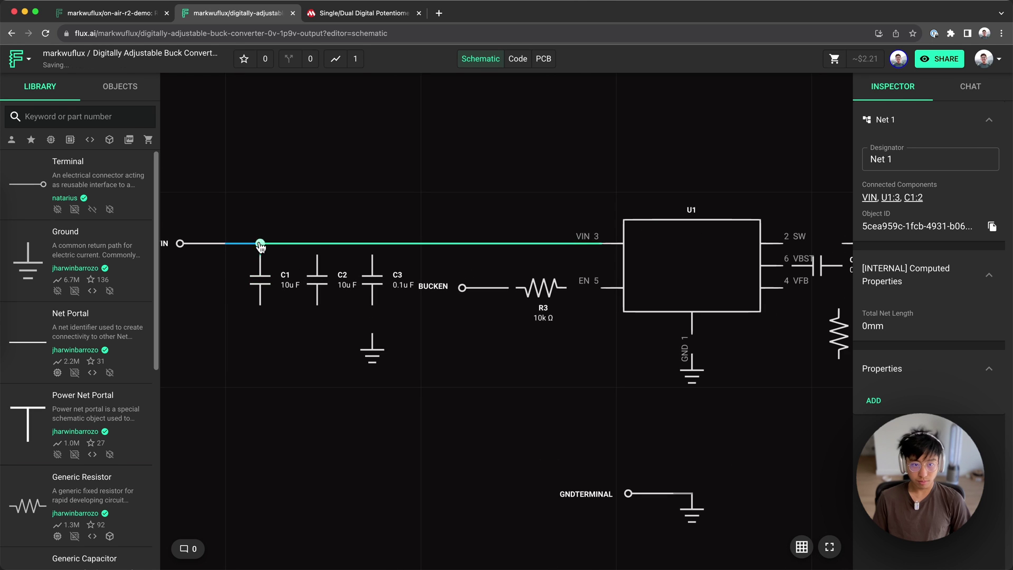
pyautogui.scroll(2, 487, 286)
# Step: Wire BUCKEN to R3, L1 to RHEOSTAT_P1, output capacitors to VOUT, and R1 to RHEOSTAT_P2
pyautogui.click(584, 293)
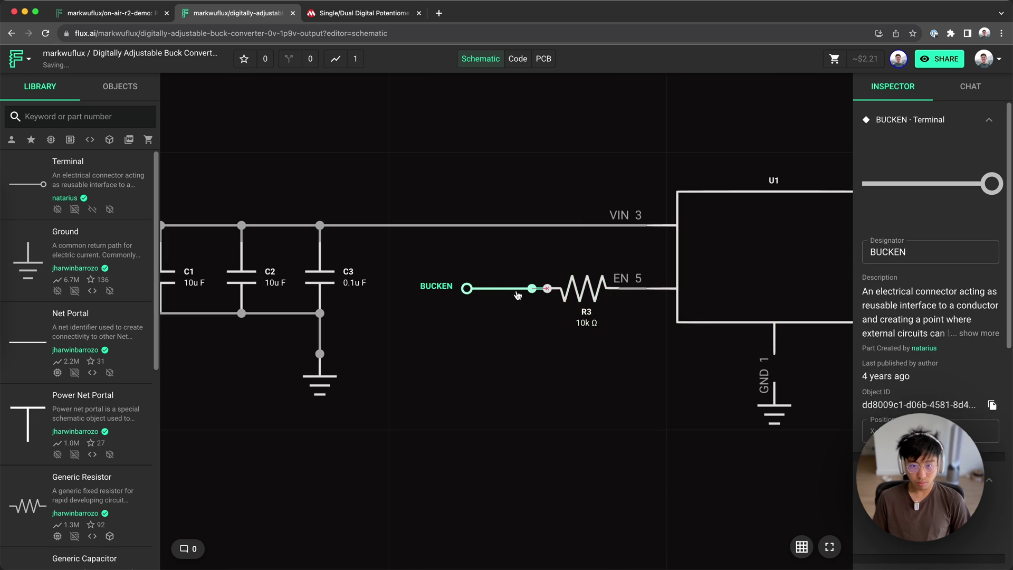
pyautogui.scroll(-3, 480, 324)
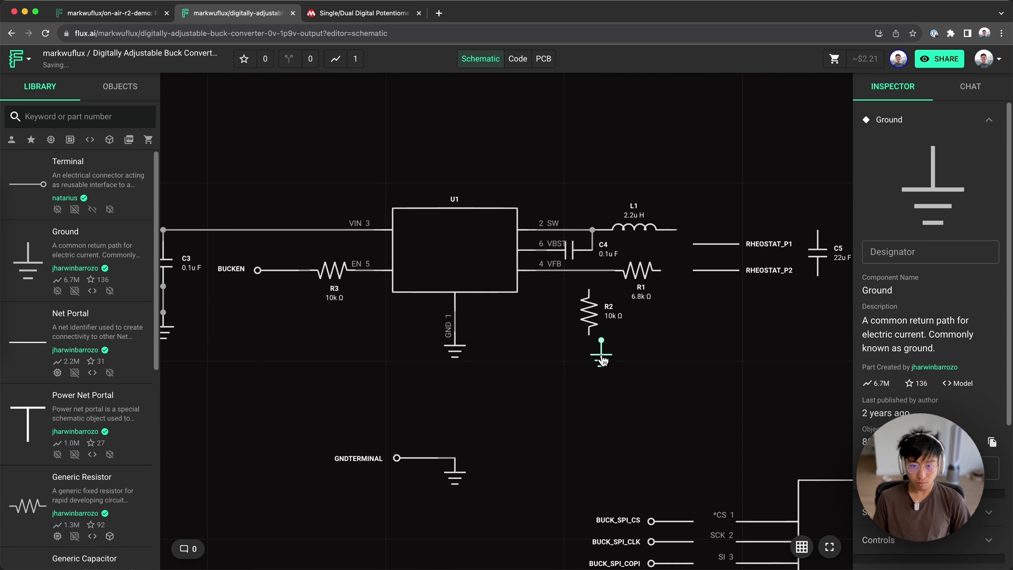
pyautogui.scroll(2, 589, 305)
pyautogui.moveTo(662, 295); pyautogui.dragTo(679, 295)
pyautogui.moveTo(523, 312); pyautogui.dragTo(522, 295)
pyautogui.moveTo(481, 346); pyautogui.dragTo(524, 346)
pyautogui.click(533, 346)
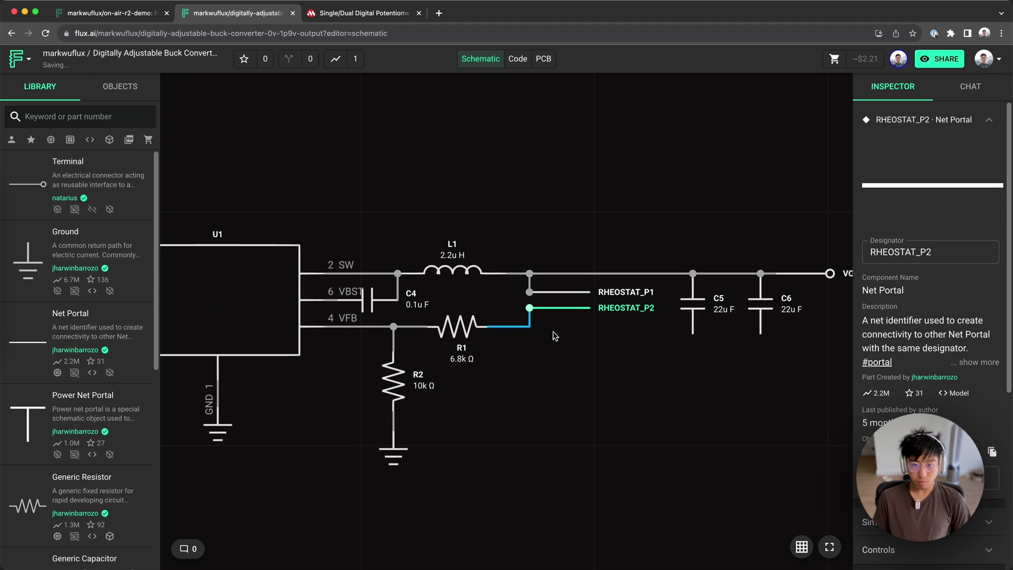
# Step: Place a copied ground symbol below C5 and wire C5 to it
pyautogui.hotkey('ctrl', 'v')
pyautogui.click(664, 439)
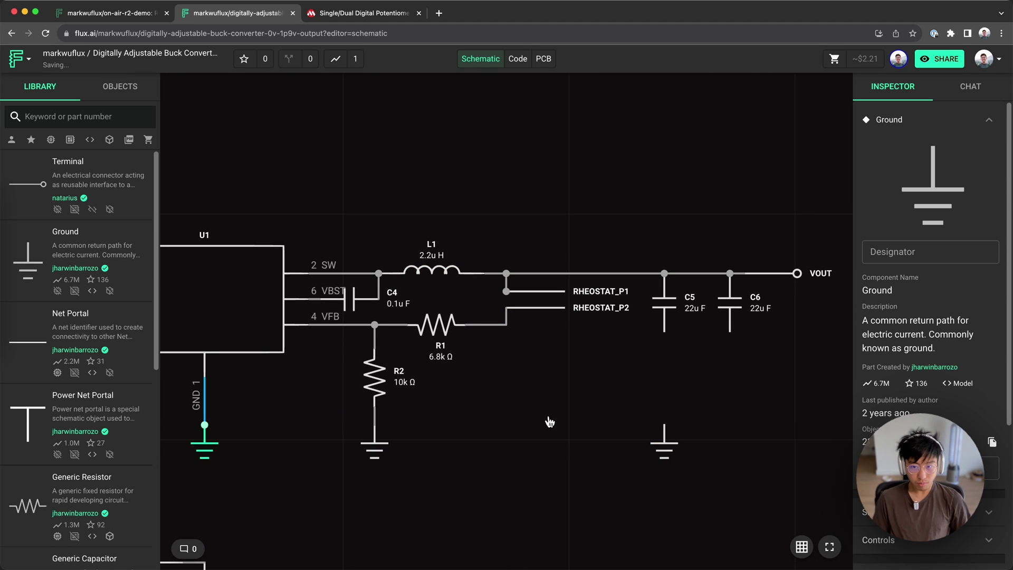
pyautogui.moveTo(664, 427); pyautogui.dragTo(665, 331)
pyautogui.scroll(-3, 633, 356)
pyautogui.scroll(4, 468, 378)
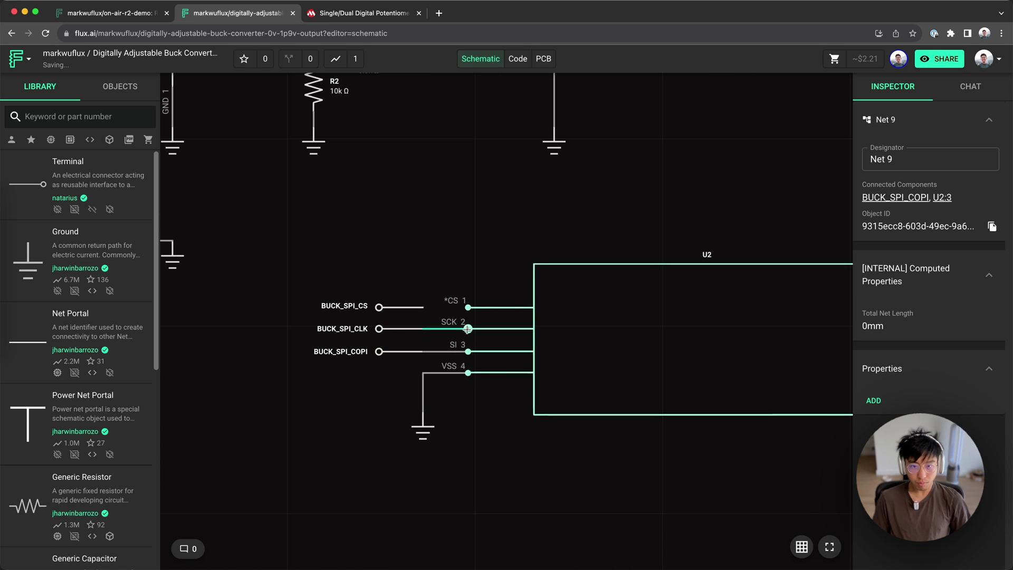
pyautogui.hscroll(4, 695, 309)
pyautogui.scroll(-5, 644, 335)
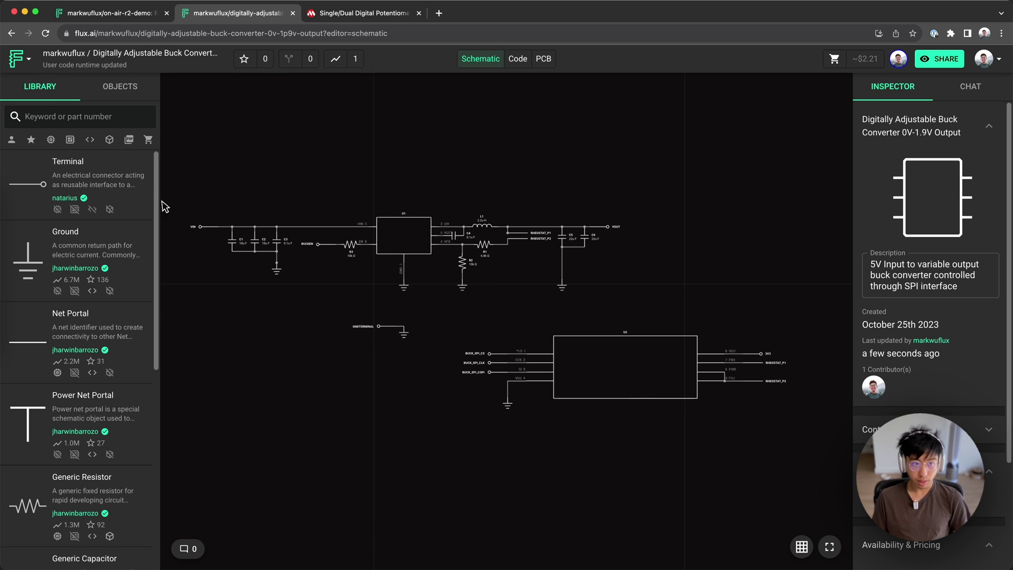
# Step: Publish the buck converter changes with release notes, then return to the on-air-r2-demo tab
pyautogui.click(20, 59)
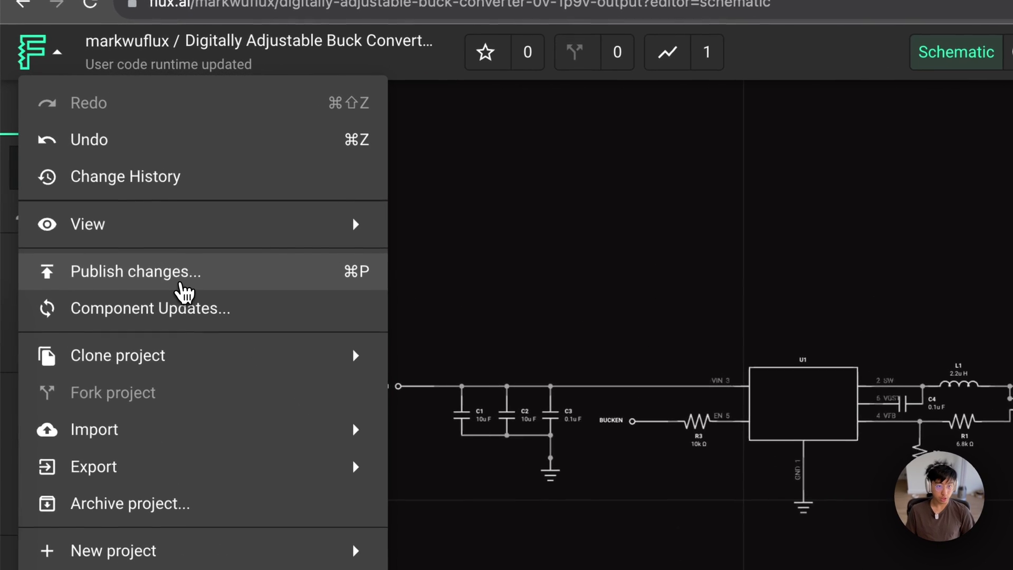
pyautogui.click(184, 293)
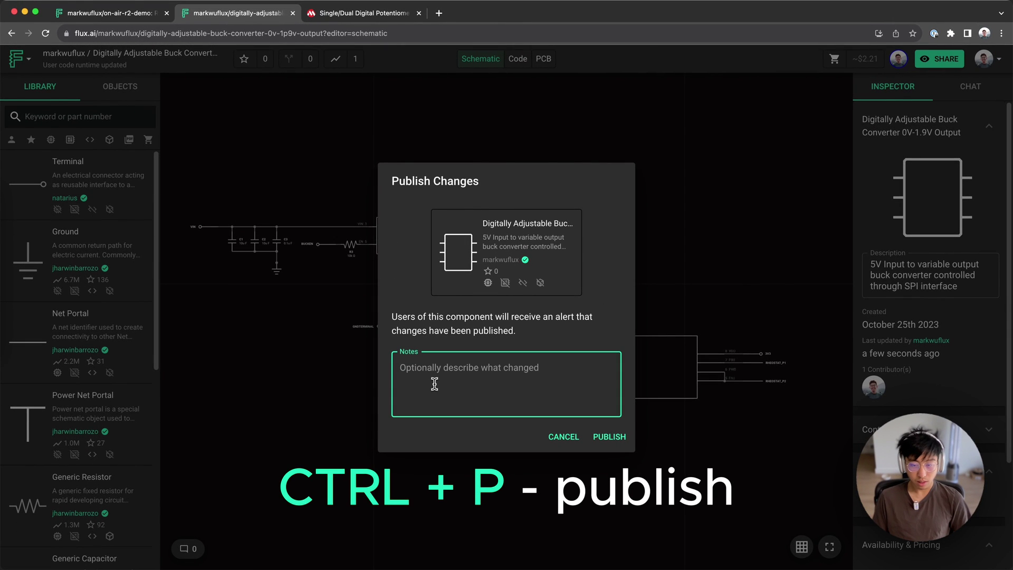
pyautogui.write('populated module prototype and added inputs -3v3, BUCKEN and removed output -BUCK_SPI_CIPO')
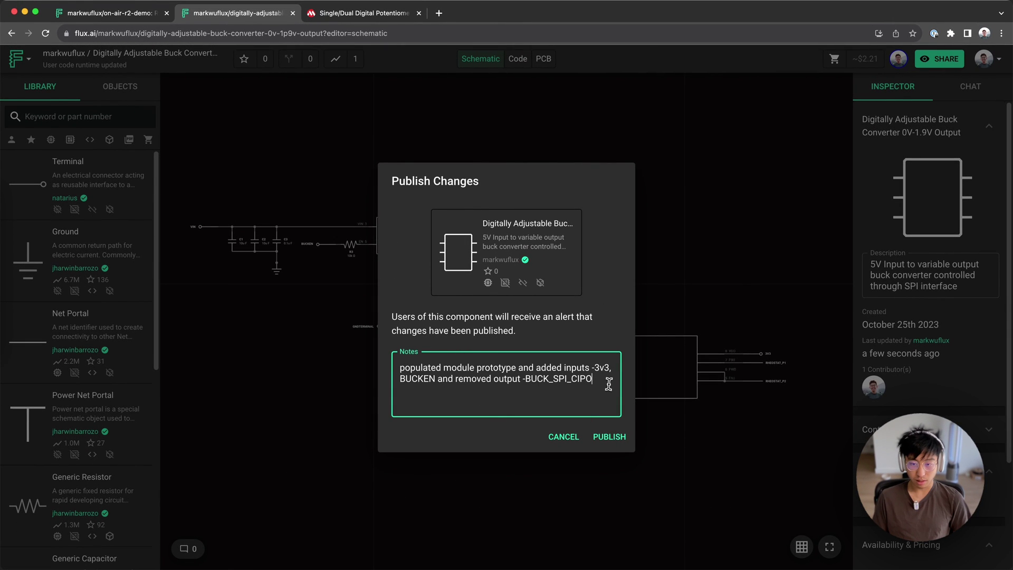
pyautogui.click(610, 437)
pyautogui.click(133, 16)
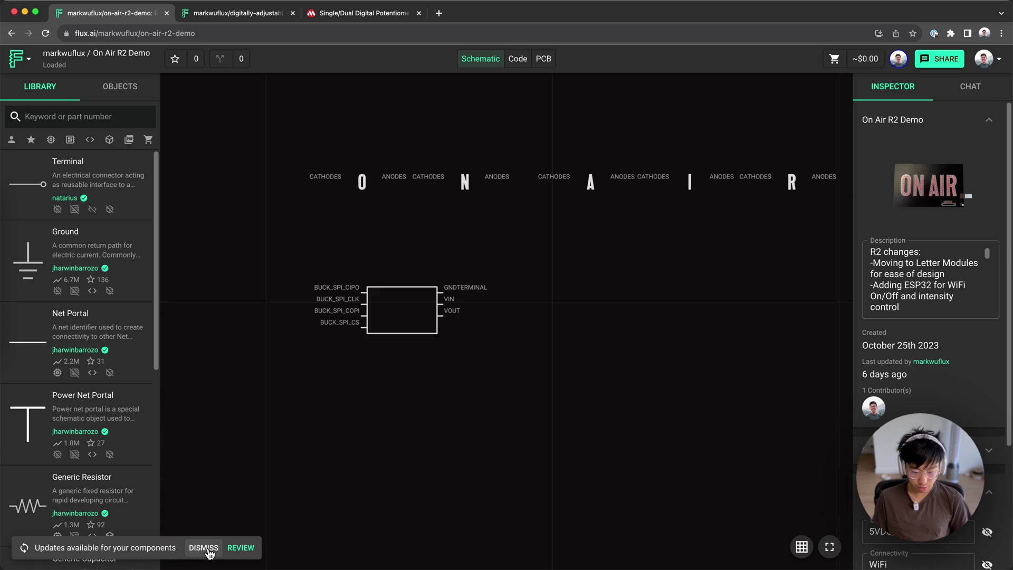
# Step: Update the buck converter block to the version with 3V3 and BUCK_EN pins, toggling latest drafts
pyautogui.click(239, 547)
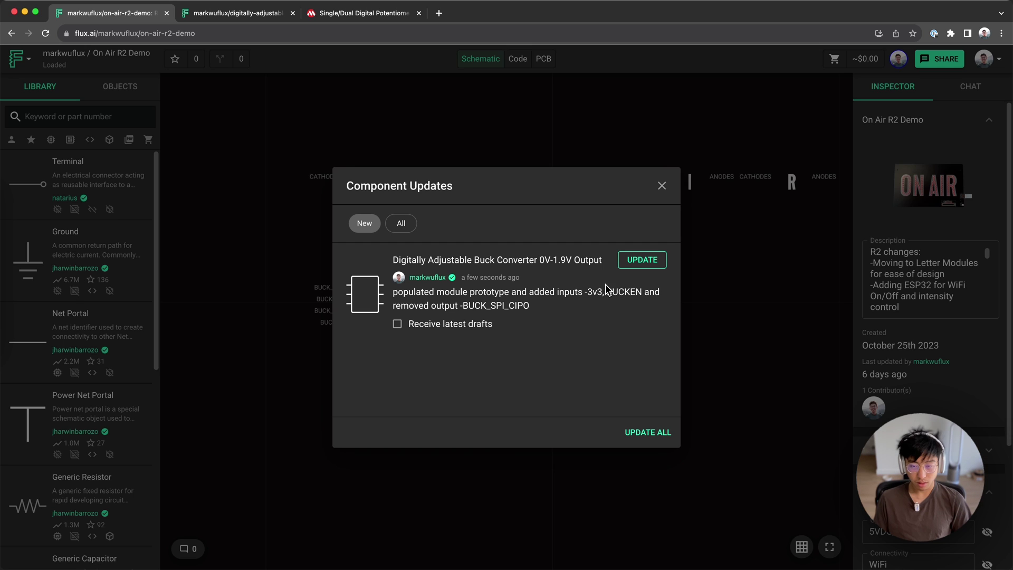
pyautogui.click(635, 264)
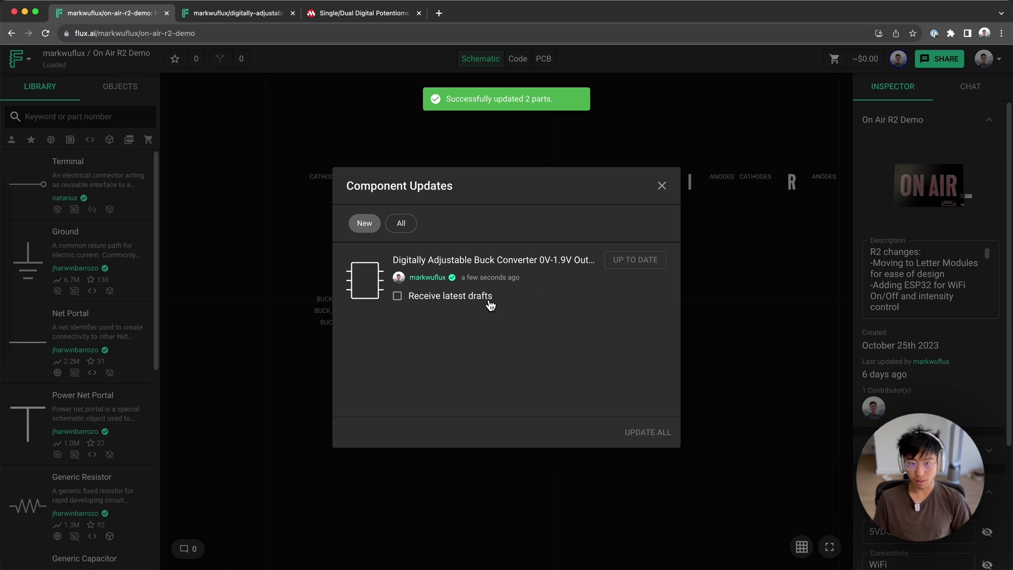
pyautogui.click(399, 297)
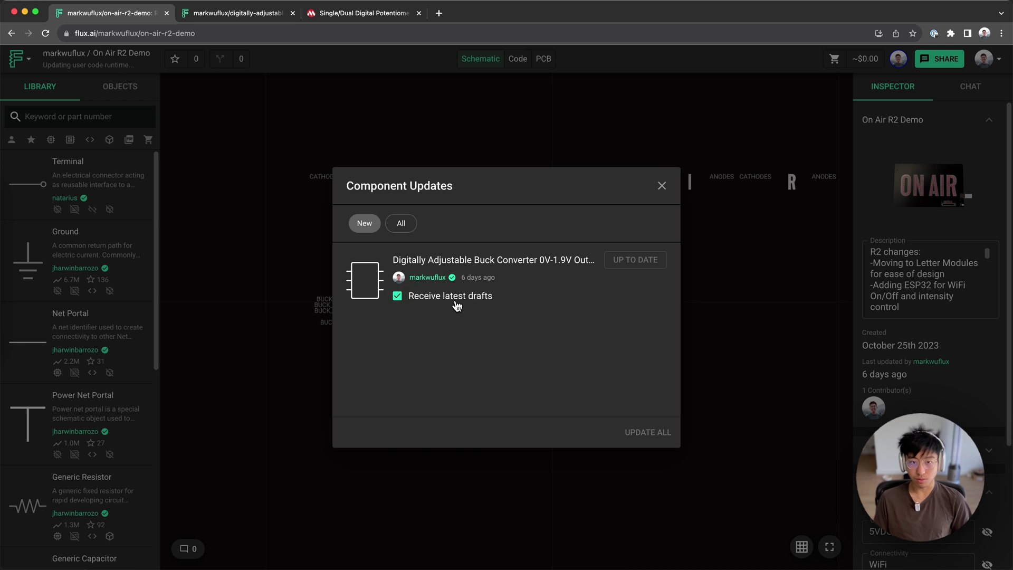
pyautogui.click(398, 296)
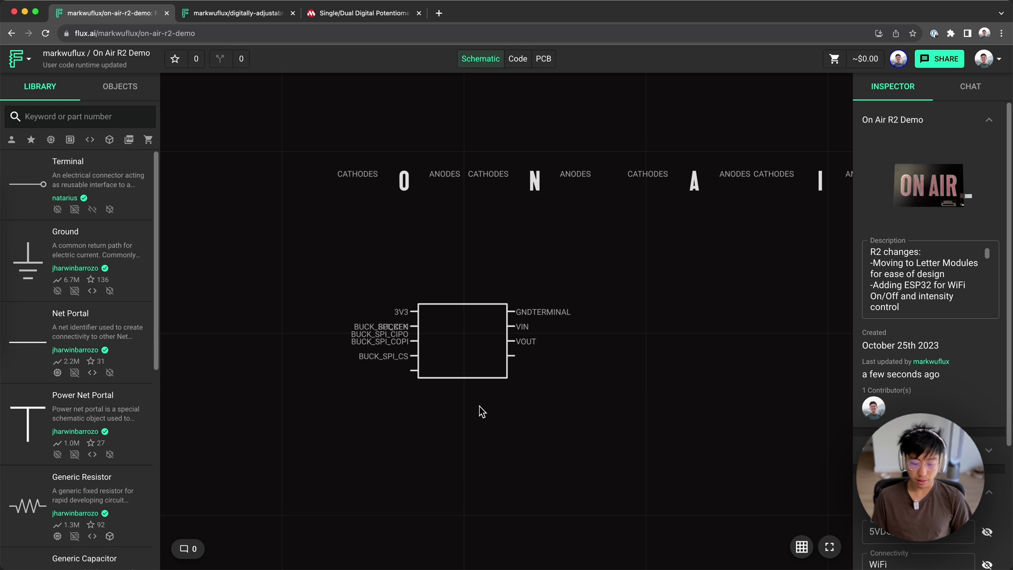
pyautogui.scroll(-3, 500, 431)
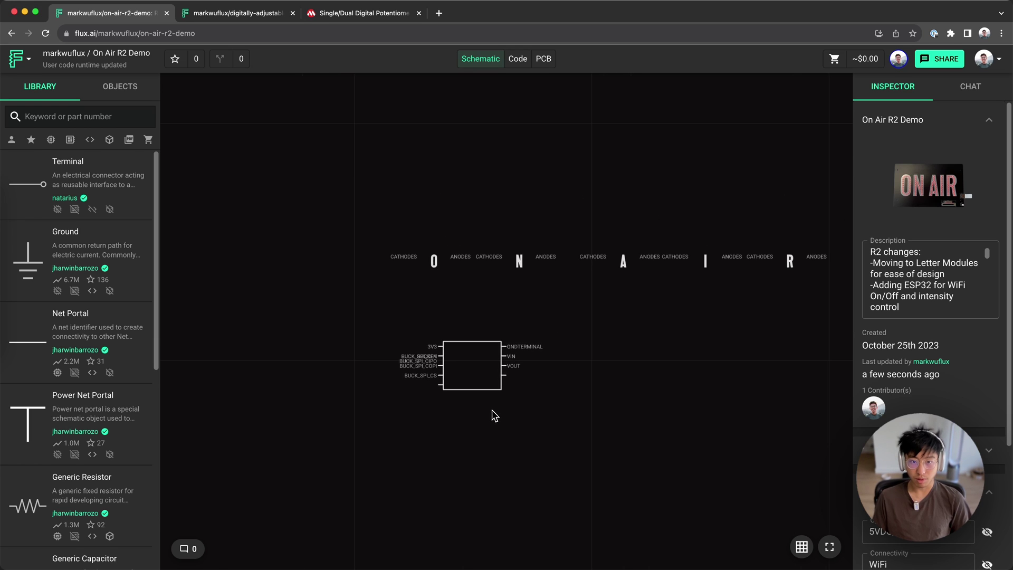
# Step: Place the ESP32-WROOM-32E module and the ME6206A33XG regulator U4 on the schematic
pyautogui.click(79, 116)
pyautogui.write('esp32')
pyautogui.scroll(-2, 79, 356)
pyautogui.moveTo(28, 317); pyautogui.dragTo(542, 426)
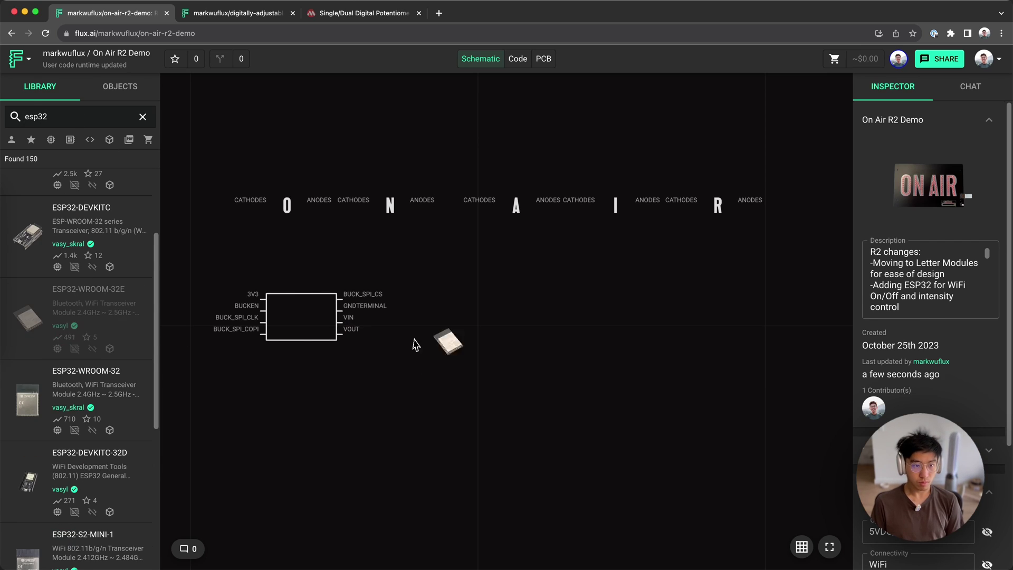
pyautogui.tripleClick(80, 116)
pyautogui.write('ME6206A33XG')
pyautogui.moveTo(28, 205); pyautogui.dragTo(425, 312)
pyautogui.click(418, 324)
pyautogui.scroll(3, 418, 325)
pyautogui.scroll(2, 418, 325)
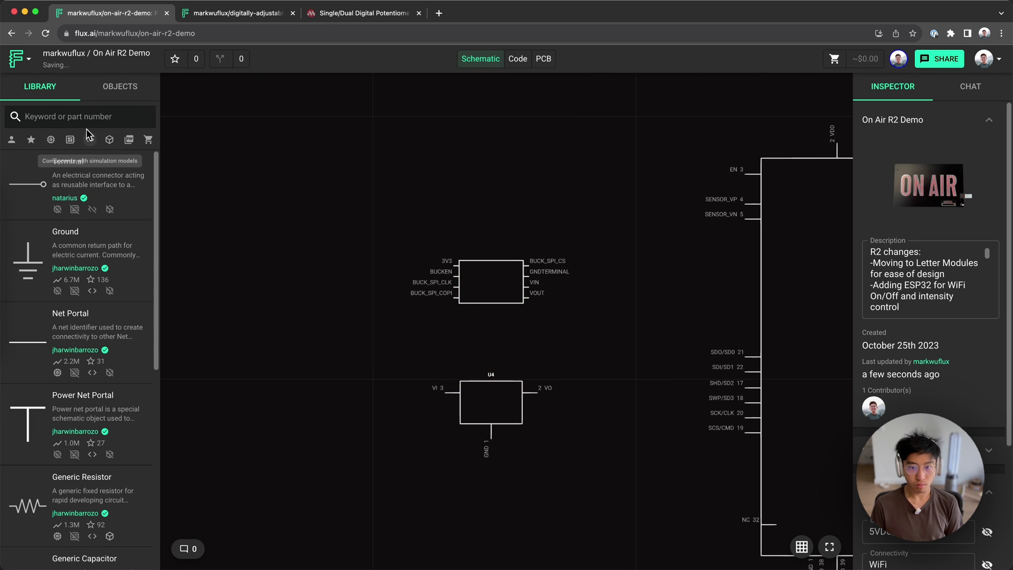
# Step: Add 1 µF capacitors C7 and C8 and a ground symbol around regulator U4
pyautogui.moveTo(135, 270); pyautogui.dragTo(481, 400)
pyautogui.scroll(-1, 80, 356)
pyautogui.moveTo(28, 523)
pyautogui.mouseDown()
pyautogui.moveTo(401, 343)
pyautogui.moveTo(480, 362)
pyautogui.mouseUp()
pyautogui.write('1ur')
pyautogui.hotkey('ctrl', 'c')
pyautogui.hotkey('ctrl', 'v')
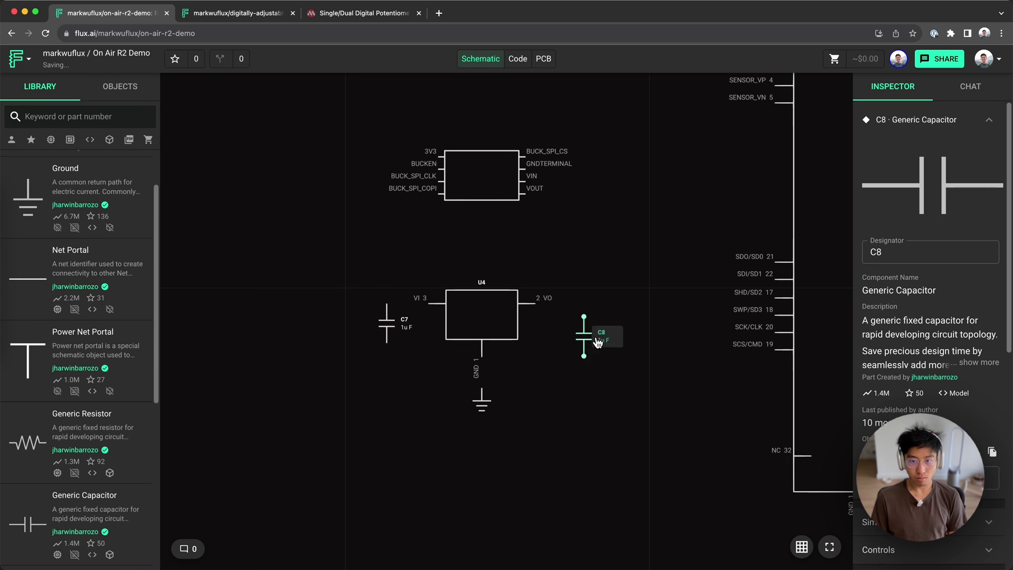
pyautogui.scroll(-3, 540, 327)
pyautogui.scroll(3, 611, 283)
pyautogui.scroll(3, 328, 287)
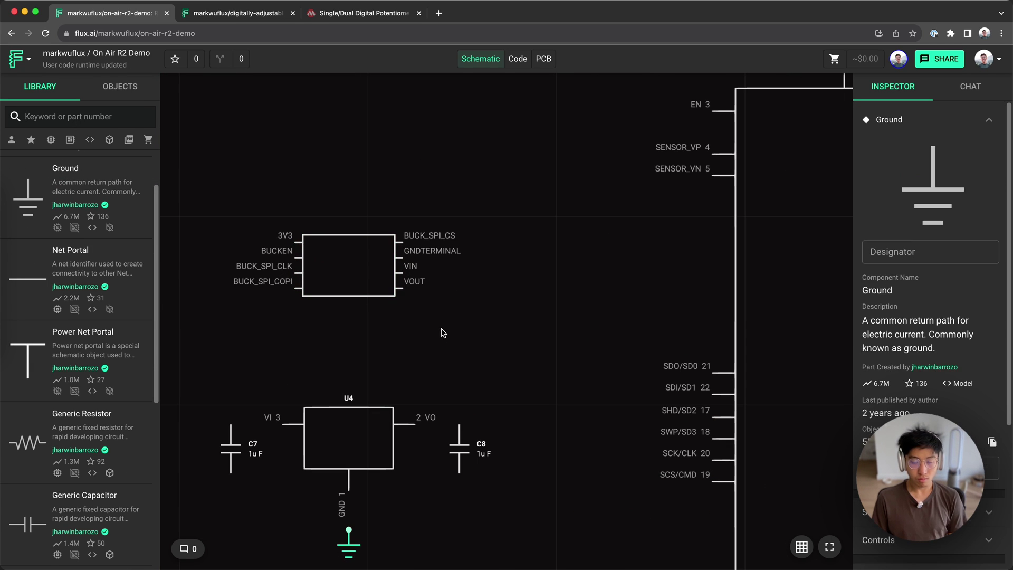
pyautogui.scroll(-3, 417, 333)
pyautogui.moveTo(488, 289)
pyautogui.mouseDown()
pyautogui.moveTo(523, 287)
pyautogui.moveTo(464, 311)
pyautogui.mouseUp()
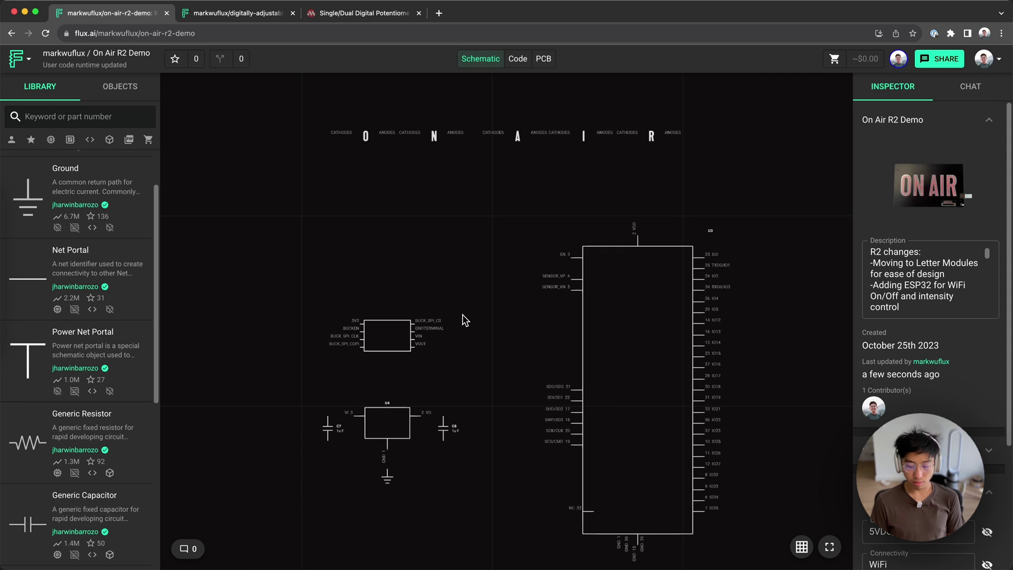
pyautogui.scroll(2, 285, 280)
# Step: Add a power net portal named 0V-1.9V on the O letter's anodes
pyautogui.moveTo(60, 277); pyautogui.dragTo(370, 281)
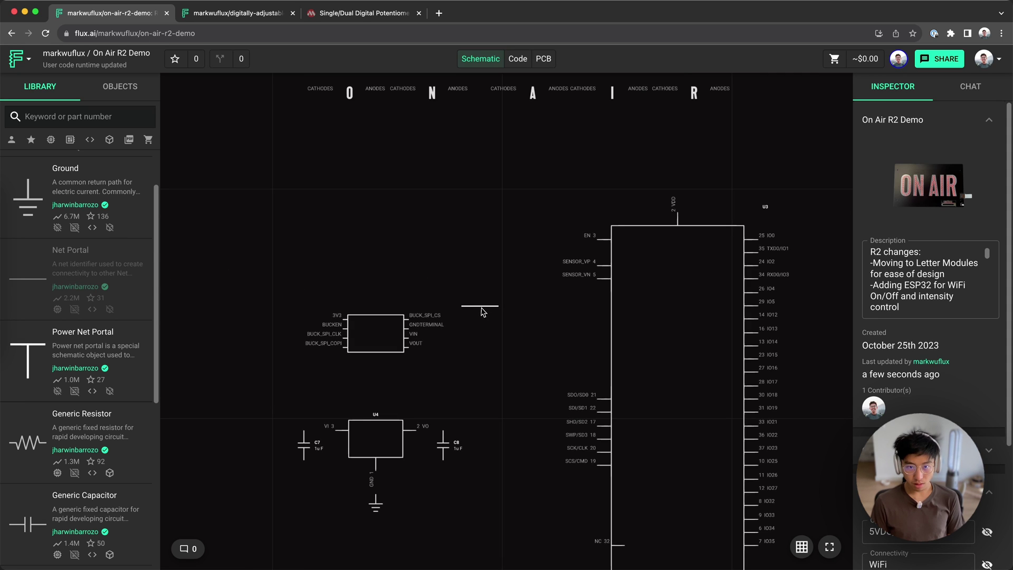
pyautogui.moveTo(481, 311); pyautogui.dragTo(482, 311)
pyautogui.moveTo(107, 332); pyautogui.dragTo(442, 300)
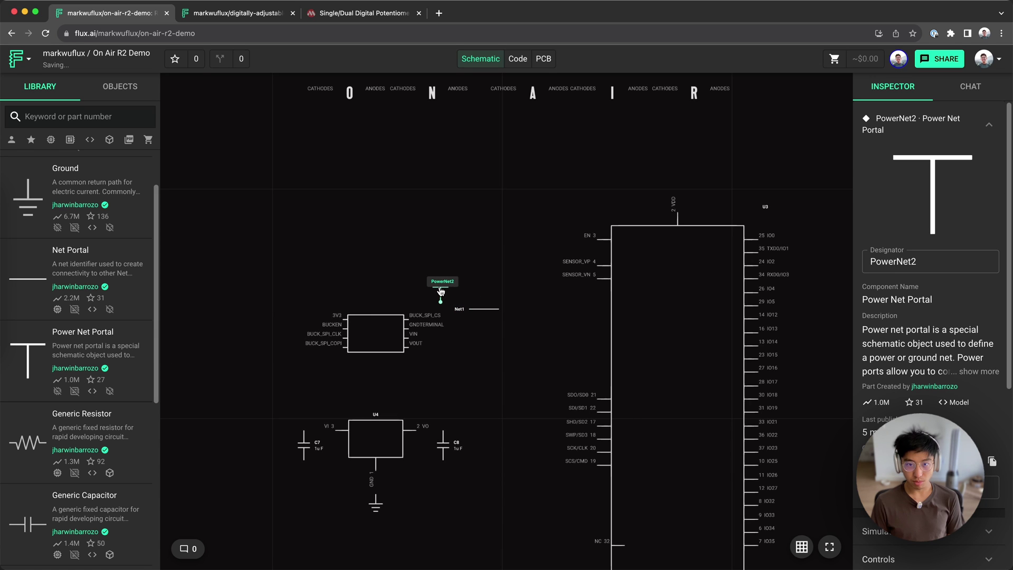
pyautogui.doubleClick(941, 269)
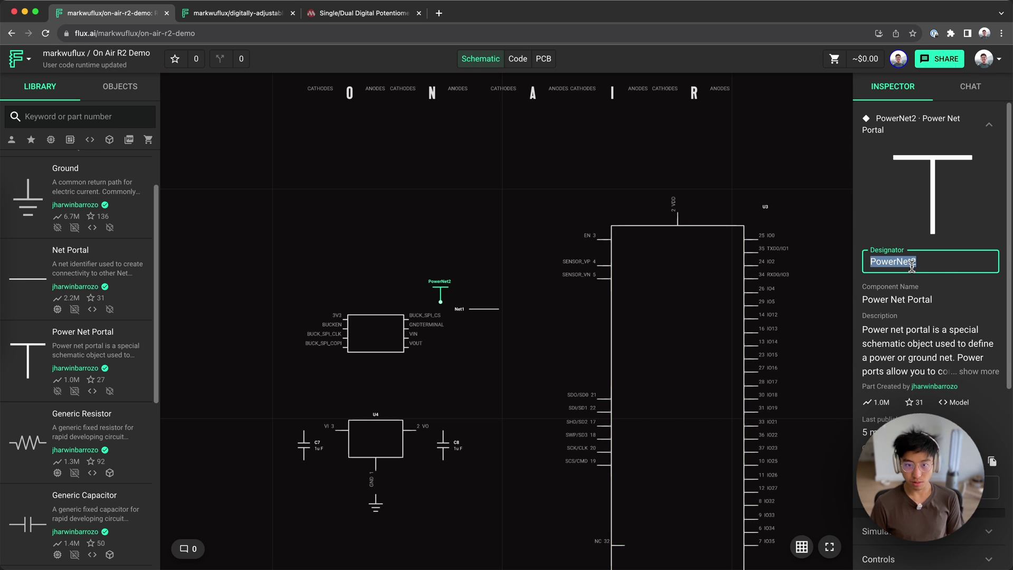
pyautogui.write('BUCKOUT0V-1.9V')
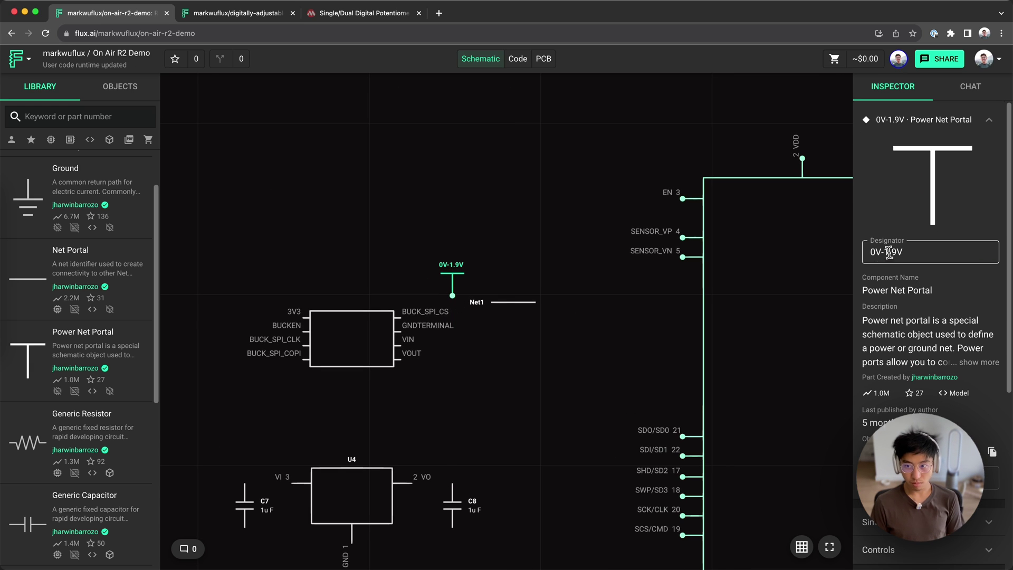
pyautogui.press('Return')
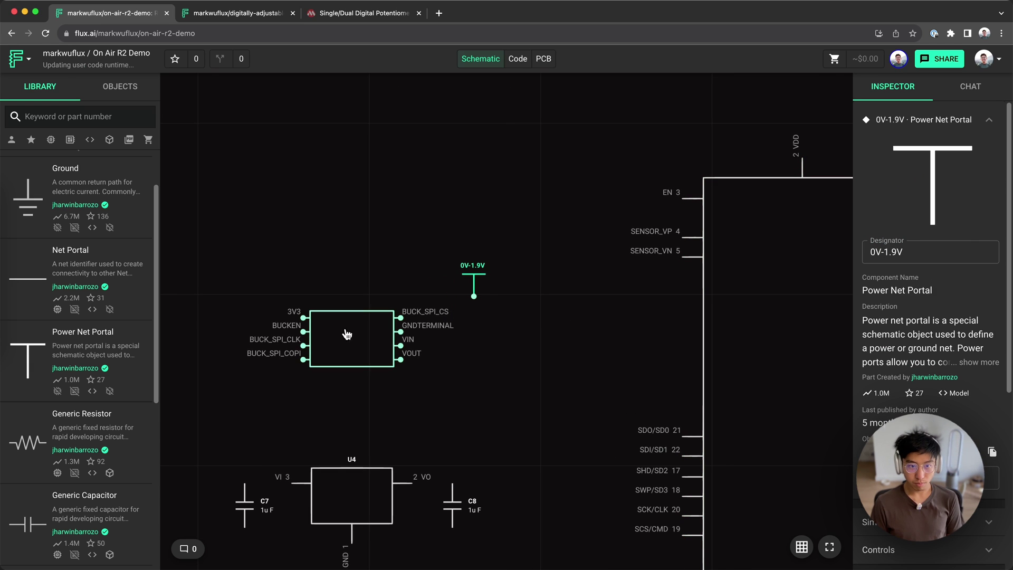
pyautogui.moveTo(474, 293); pyautogui.dragTo(418, 199)
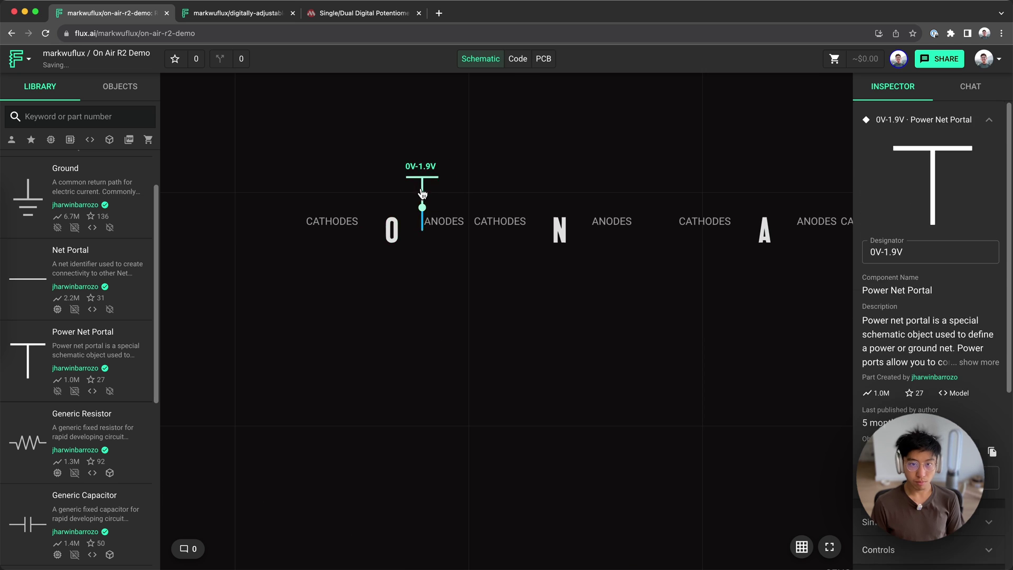
# Step: Paste more 0V-1.9V portals onto the remaining letter anodes, including I and R
pyautogui.hotkey('ctrl', 'v')
pyautogui.hscroll(3, 554, 206)
pyautogui.hotkey('ctrl', 'v')
pyautogui.hscroll(3, 641, 206)
pyautogui.hotkey('ctrl', 'v')
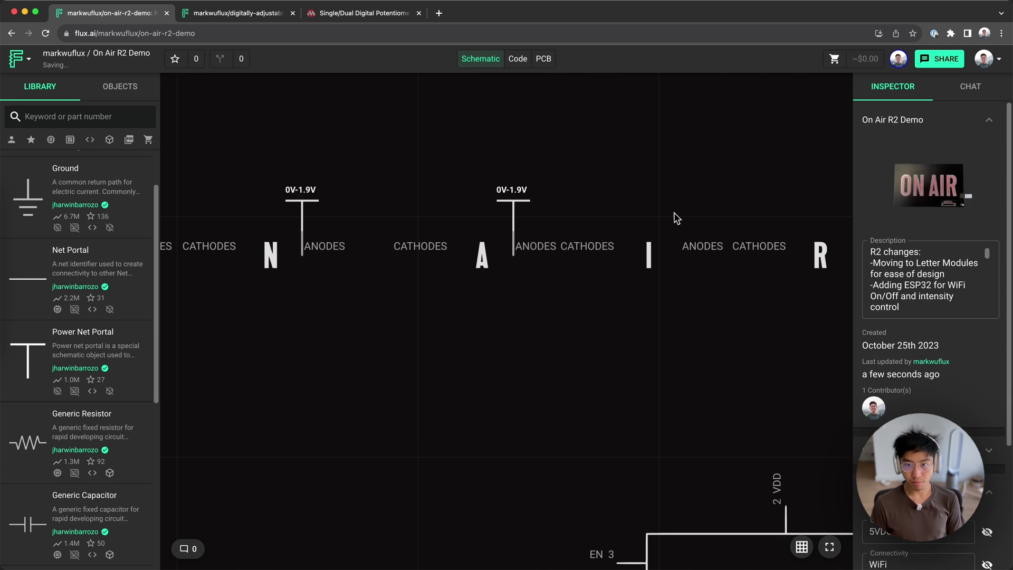
pyautogui.click(673, 218)
pyautogui.hotkey('ctrl', 'v')
pyautogui.hscroll(3, 554, 222)
pyautogui.click(669, 218)
pyautogui.scroll(-5, 438, 267)
pyautogui.scroll(1, 85, 332)
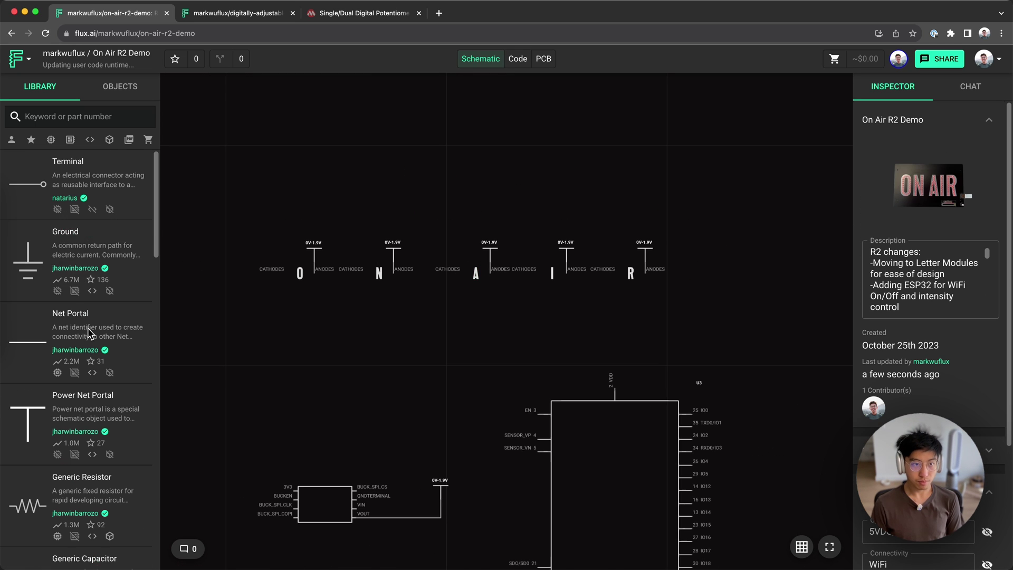
# Step: Place ground symbols under the O, N, A, I and R letter cathodes
pyautogui.moveTo(28, 253); pyautogui.dragTo(287, 262)
pyautogui.scroll(5, 287, 261)
pyautogui.hotkey('ctrl', 'v')
pyautogui.click(463, 247)
pyautogui.hotkey('ctrl', 'v')
pyautogui.hscroll(2, 644, 283)
pyautogui.click(640, 282)
pyautogui.scroll(-3, 739, 267)
pyautogui.scroll(3, 740, 267)
pyautogui.hotkey('ctrl', 'v')
pyautogui.click(653, 293)
pyautogui.hotkey('ctrl', 'v')
pyautogui.click(735, 267)
pyautogui.scroll(-3, 735, 267)
pyautogui.scroll(3, 464, 404)
# Step: Ground the buck module and wire its VIN to 5V and 3V3 to 3.3V
pyautogui.hotkey('ctrl', 'v')
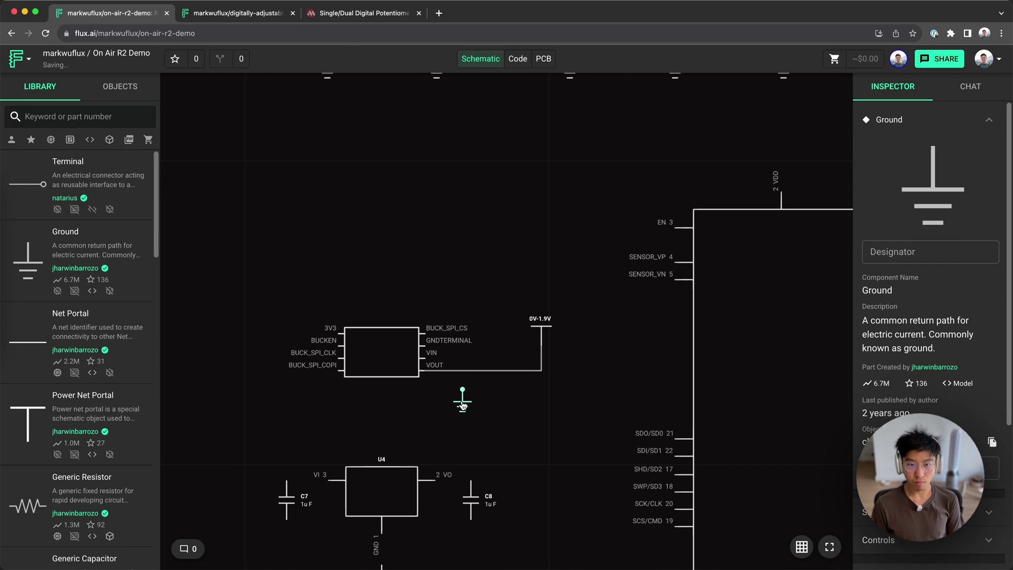
pyautogui.click(463, 404)
pyautogui.click(541, 321)
pyautogui.scroll(2, 721, 296)
pyautogui.moveTo(698, 339); pyautogui.dragTo(669, 339)
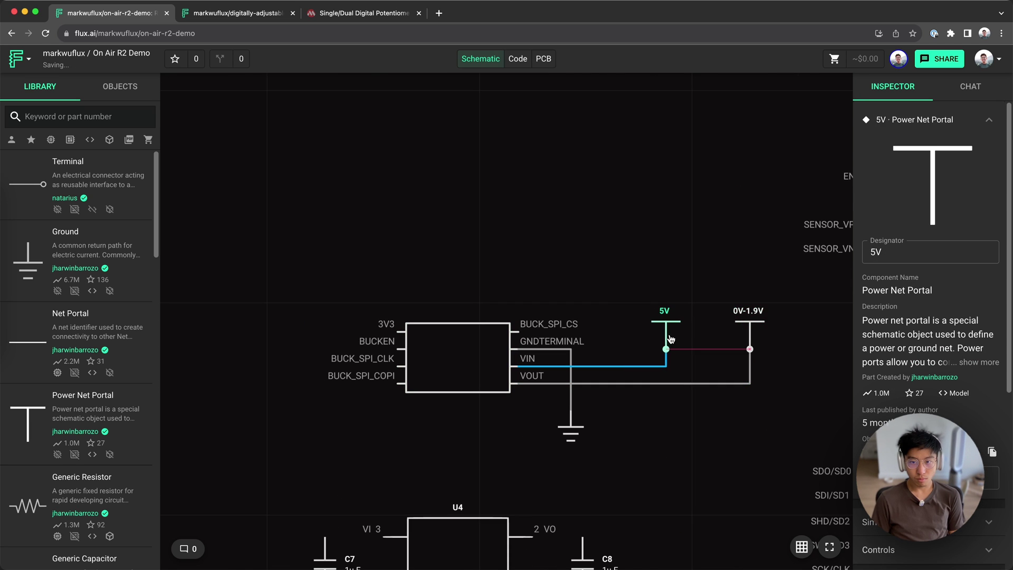
pyautogui.hotkey('ctrl', 'v')
pyautogui.hscroll(-2, 391, 293)
pyautogui.click(392, 294)
pyautogui.moveTo(392, 327); pyautogui.dragTo(463, 335)
pyautogui.scroll(-3, 646, 363)
pyautogui.scroll(3, 653, 370)
# Step: Tie U4's VO output and C8 to 3.3V, grounding C8 and the regulator
pyautogui.hotkey('ctrl', 'v')
pyautogui.click(645, 362)
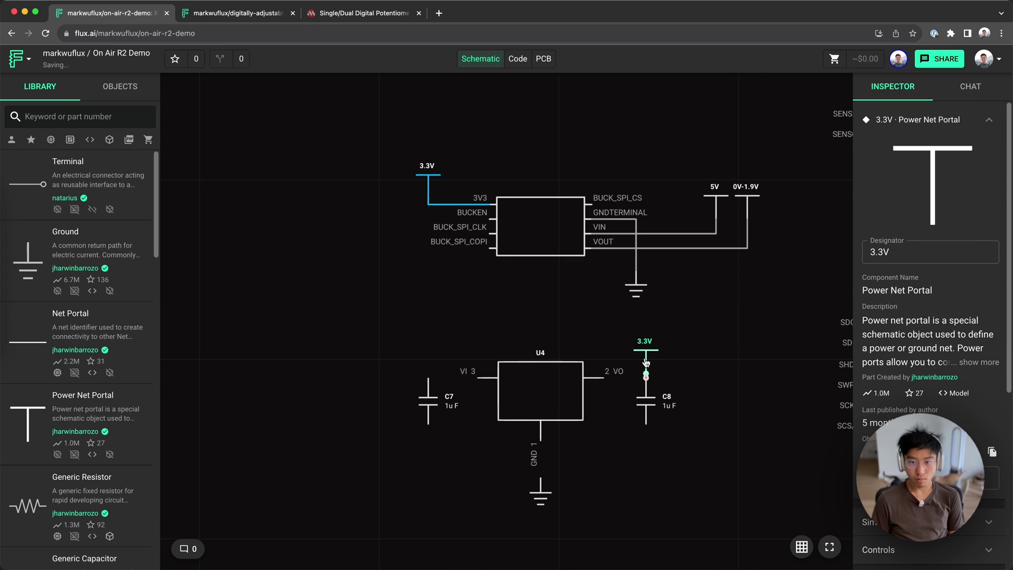
pyautogui.click(428, 399)
pyautogui.click(645, 400)
pyautogui.click(540, 492)
pyautogui.hotkey('ctrl', 'c')
pyautogui.hotkey('ctrl', 'v')
pyautogui.click(637, 430)
# Step: Connect U4's VI input and C7 to 5V and ground C7
pyautogui.click(428, 356)
pyautogui.click(539, 452)
pyautogui.scroll(-3, 538, 452)
pyautogui.hotkey('ctrl', 'v')
pyautogui.click(444, 336)
pyautogui.scroll(-5, 443, 336)
pyautogui.click(921, 263)
pyautogui.click(477, 256)
pyautogui.scroll(3, 453, 406)
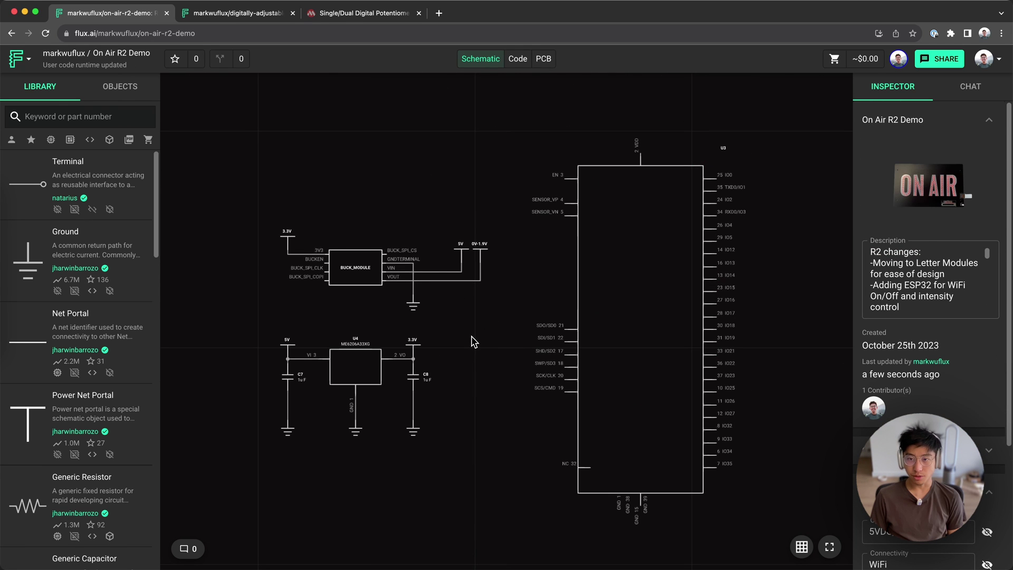
# Step: Have Copilot connect BUCK_MODULE and U3, applying its SPI net links on IO13–IO15
pyautogui.click(361, 253)
pyautogui.click(648, 229)
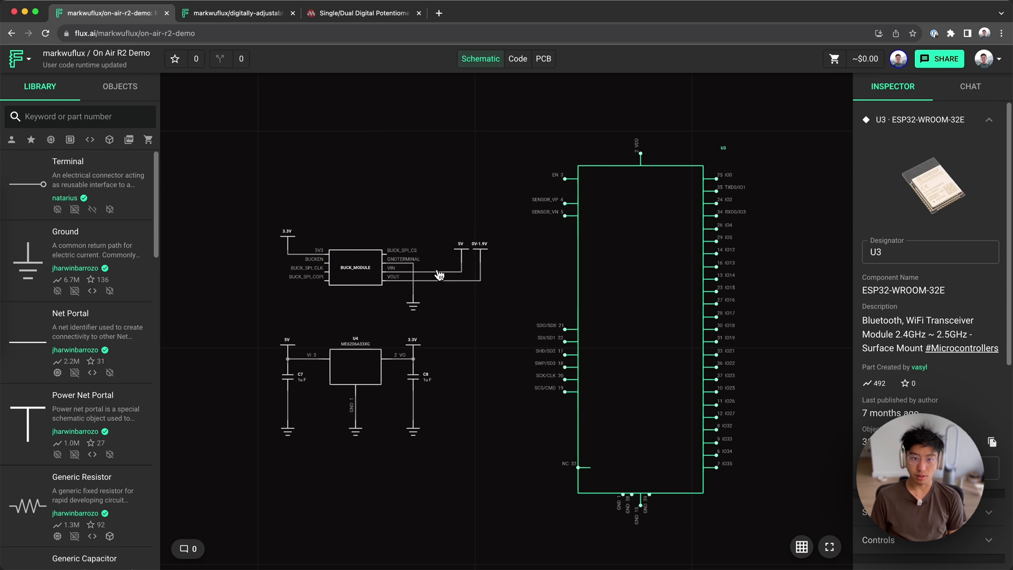
pyautogui.click(377, 261)
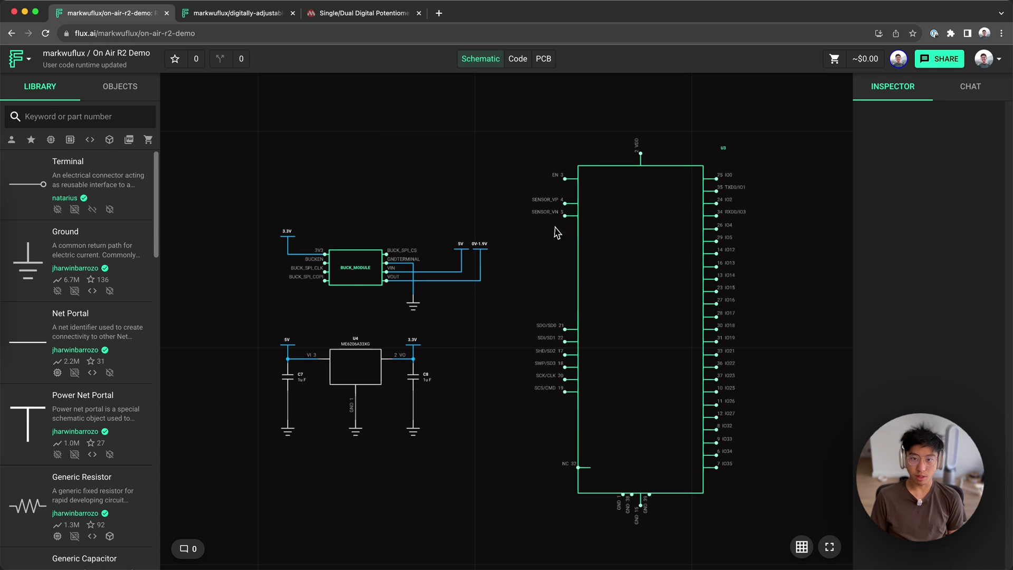
pyautogui.rightClick(368, 255)
pyautogui.moveTo(389, 196)
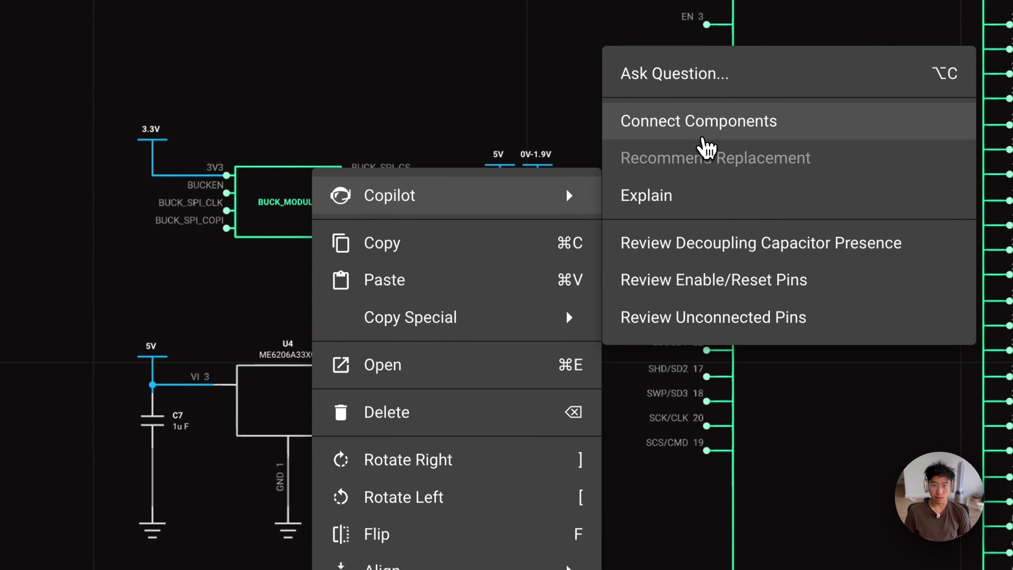
pyautogui.click(700, 129)
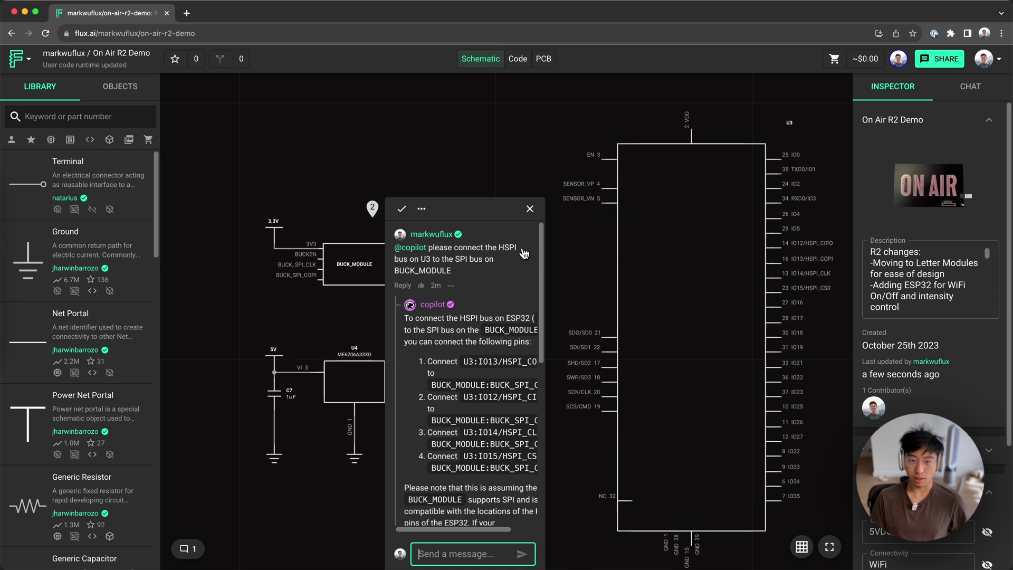
pyautogui.scroll(-3, 475, 266)
pyautogui.scroll(-2, 455, 276)
pyautogui.scroll(3, 464, 312)
pyautogui.scroll(-7, 459, 298)
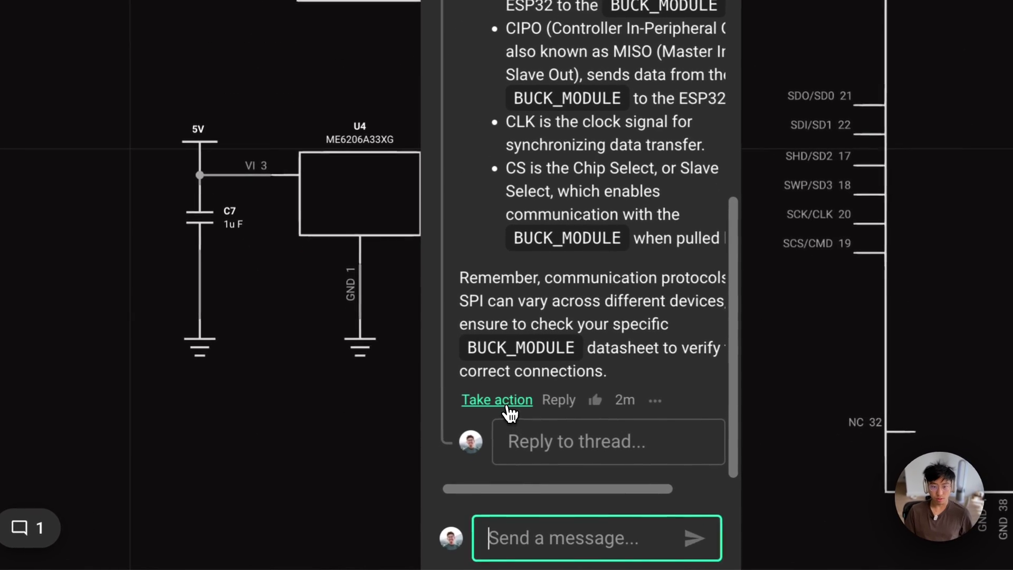
pyautogui.click(422, 484)
pyautogui.click(374, 211)
pyautogui.scroll(3, 388, 253)
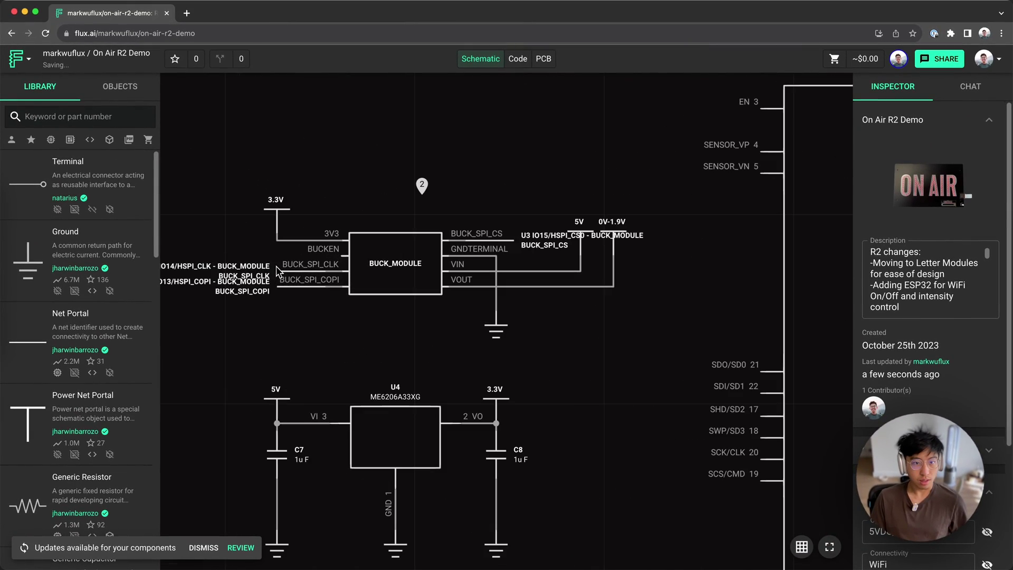
pyautogui.scroll(2, 400, 272)
pyautogui.scroll(-1, 260, 273)
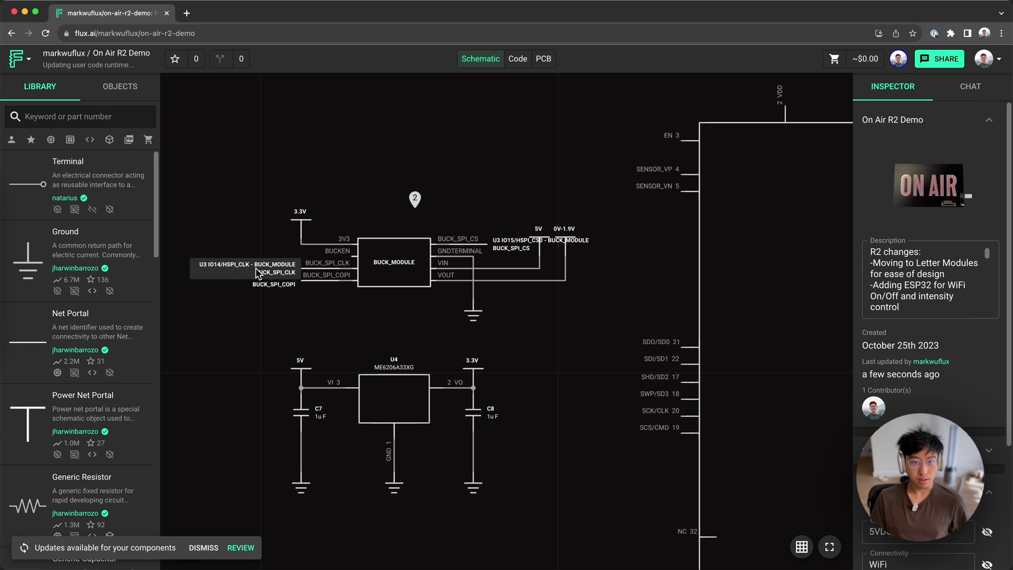
pyautogui.scroll(-2, 281, 241)
pyautogui.scroll(2, 601, 274)
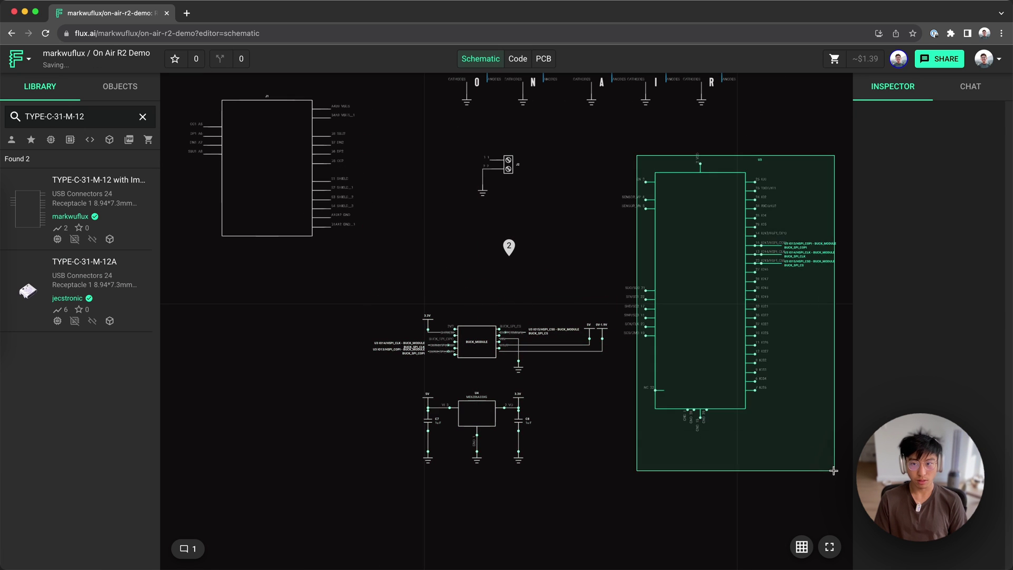
# Step: Position the battery load switch module below USB-C connector J1
pyautogui.click(12, 139)
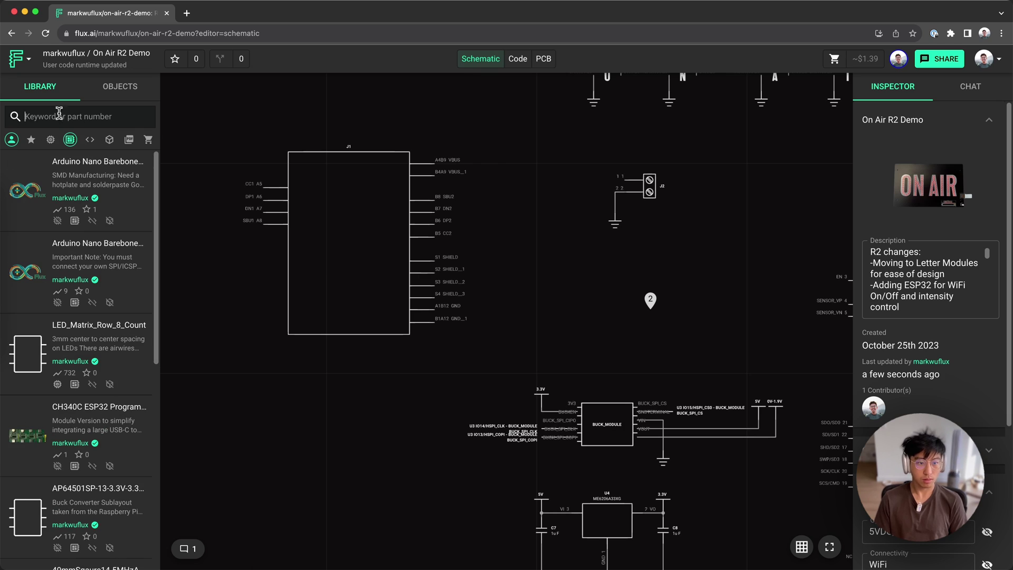
pyautogui.write('battery')
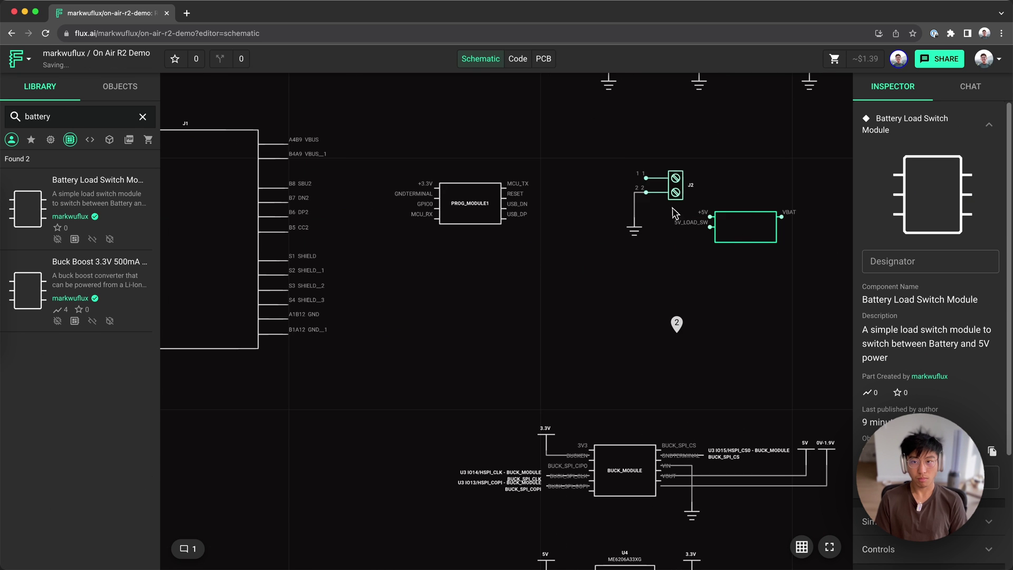
pyautogui.scroll(-5, 637, 193)
pyautogui.click(554, 202)
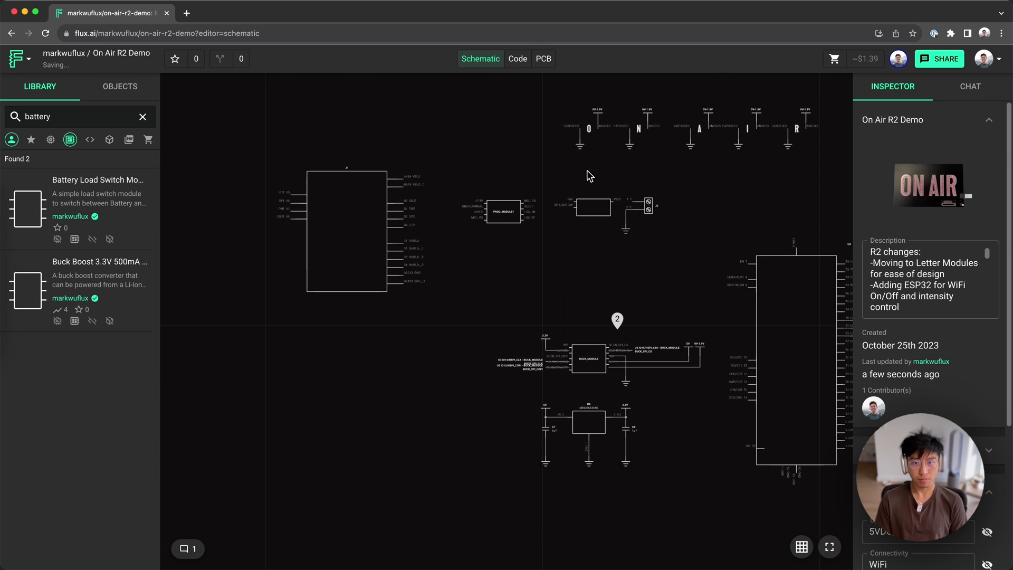
pyautogui.moveTo(584, 204); pyautogui.dragTo(329, 333)
pyautogui.click(504, 211)
pyautogui.scroll(5, 297, 209)
# Step: Add a 5.1 kΩ resistor R7 at J1's CC2 and copy it as R8 left of J1
pyautogui.click(11, 139)
pyautogui.scroll(-2, 80, 316)
pyautogui.moveTo(28, 378); pyautogui.dragTo(622, 283)
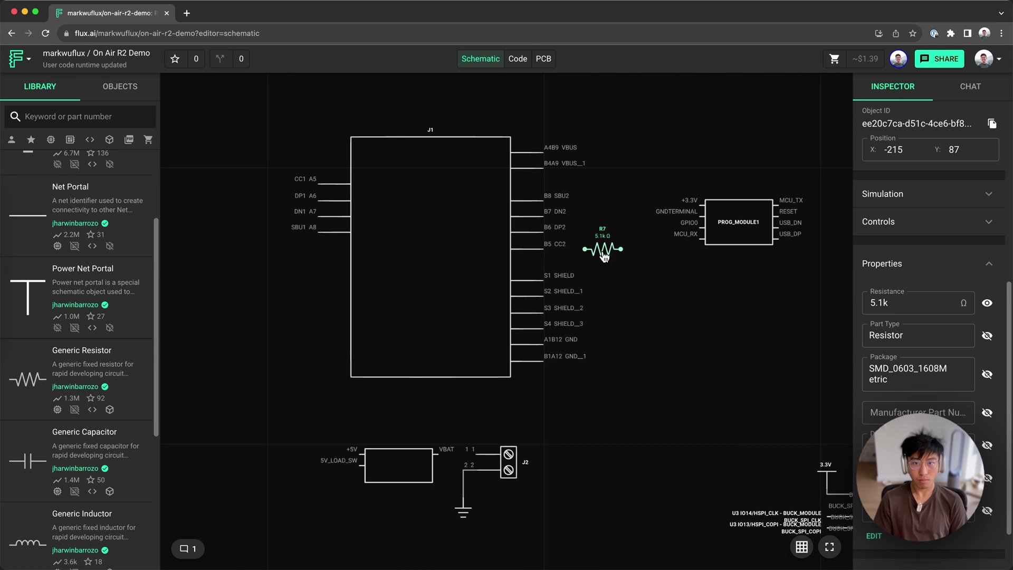
pyautogui.hotkey('ctrl', 'c')
pyautogui.hotkey('ctrl', 'v')
pyautogui.click(375, 206)
pyautogui.click(744, 234)
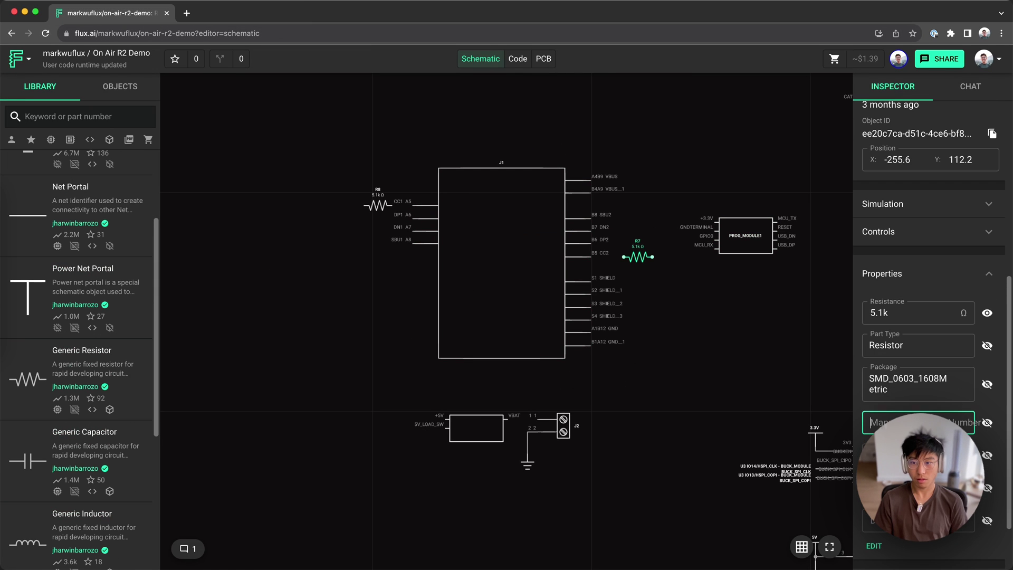
# Step: Ground J1's CC resistors R7 and R8 and shield pins S1–S4
pyautogui.click(364, 320)
pyautogui.click(667, 430)
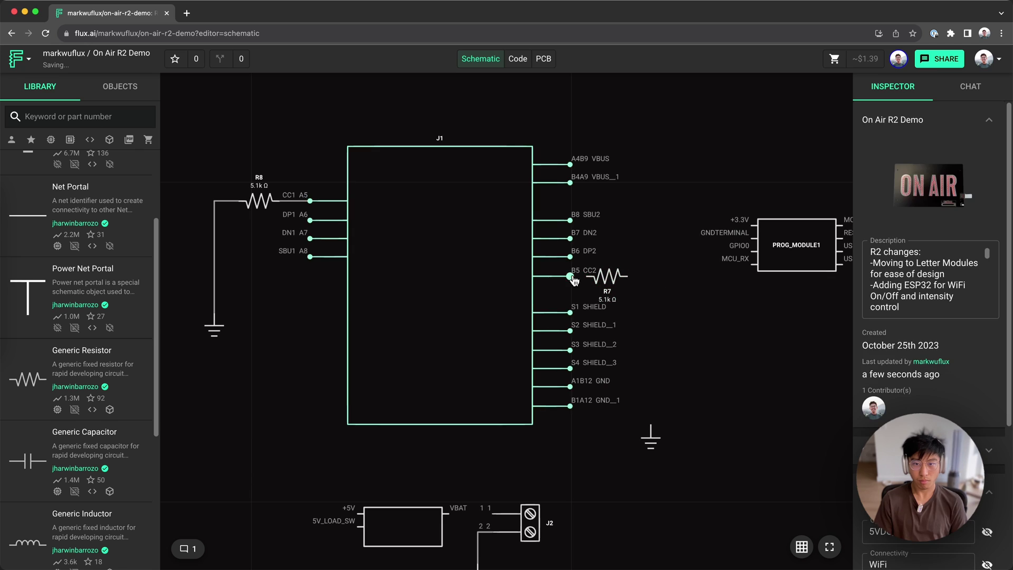
pyautogui.moveTo(638, 277); pyautogui.dragTo(607, 276)
pyautogui.moveTo(533, 386); pyautogui.dragTo(650, 391)
pyautogui.moveTo(532, 363); pyautogui.dragTo(650, 363)
pyautogui.moveTo(533, 344); pyautogui.dragTo(651, 344)
pyautogui.moveTo(533, 325); pyautogui.dragTo(650, 324)
pyautogui.moveTo(533, 306); pyautogui.dragTo(651, 306)
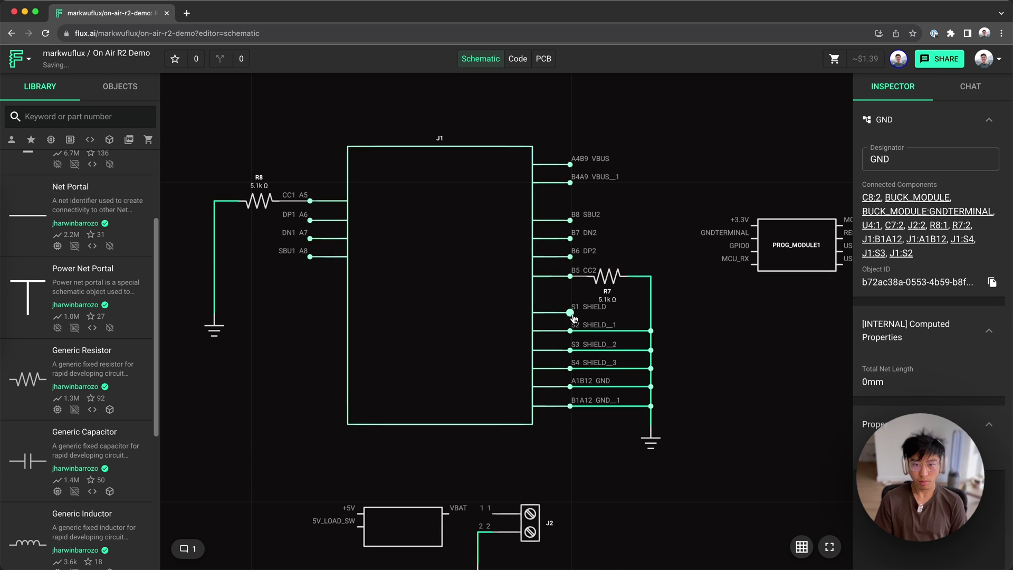
pyautogui.scroll(-2, 550, 233)
# Step: Power PROG_MODULE1 from a 3.3V portal and ground its GNDTERMINAL
pyautogui.click(728, 249)
pyautogui.moveTo(28, 293); pyautogui.dragTo(583, 135)
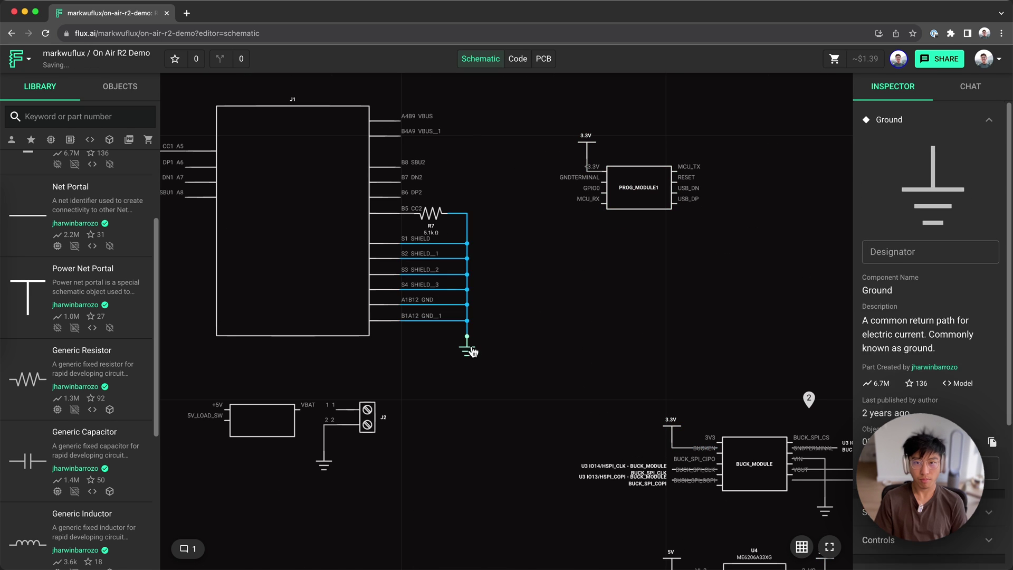
pyautogui.scroll(2, 583, 312)
pyautogui.click(592, 321)
pyautogui.moveTo(592, 323); pyautogui.dragTo(572, 266)
pyautogui.moveTo(591, 144); pyautogui.dragTo(573, 145)
pyautogui.moveTo(28, 213); pyautogui.dragTo(398, 194)
pyautogui.write('USB_DP')
# Step: Link J1's DP/DN pins to the programming module with USB_DP and USB_DN portals
pyautogui.press('Return')
pyautogui.click(929, 252)
pyautogui.write('USB_DN')
pyautogui.press('Return')
pyautogui.scroll(-2, 557, 216)
pyautogui.scroll(1, 557, 216)
pyautogui.scroll(2, 557, 217)
pyautogui.hotkey('ctrl', 'v')
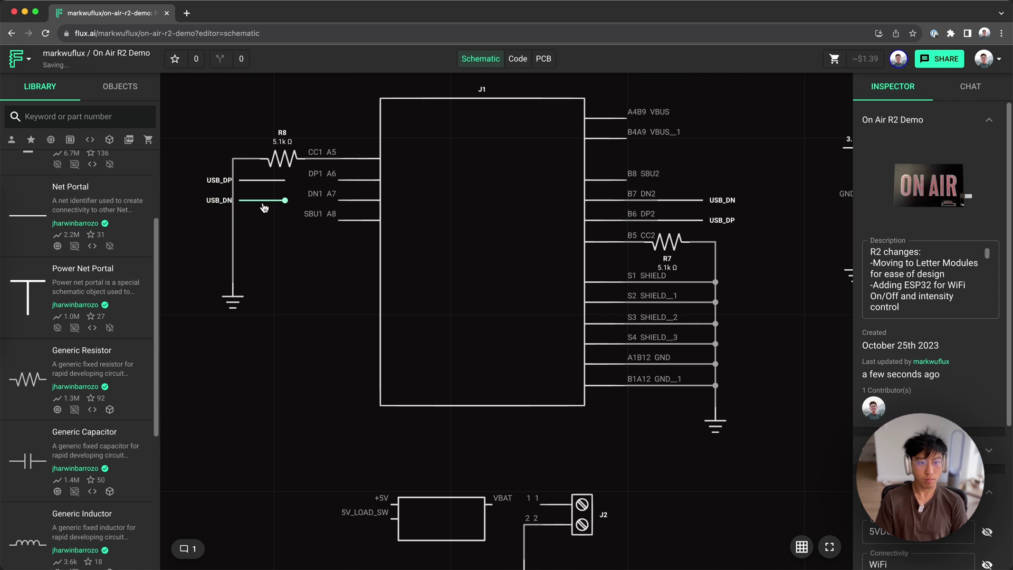
pyautogui.moveTo(261, 201); pyautogui.dragTo(306, 207)
pyautogui.click(303, 324)
pyautogui.hscroll(5, 554, 317)
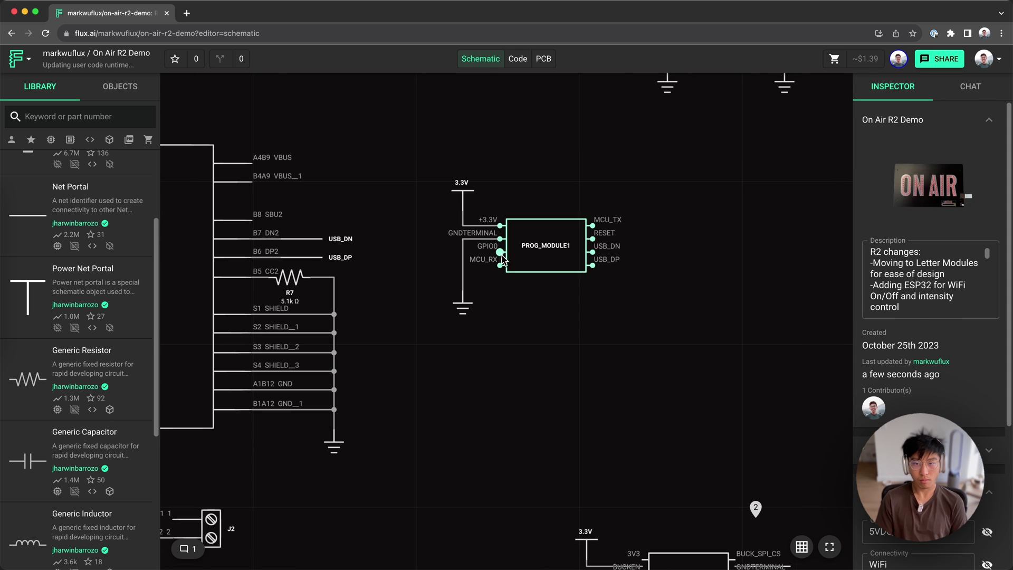
pyautogui.click(663, 246)
pyautogui.moveTo(663, 252); pyautogui.dragTo(639, 256)
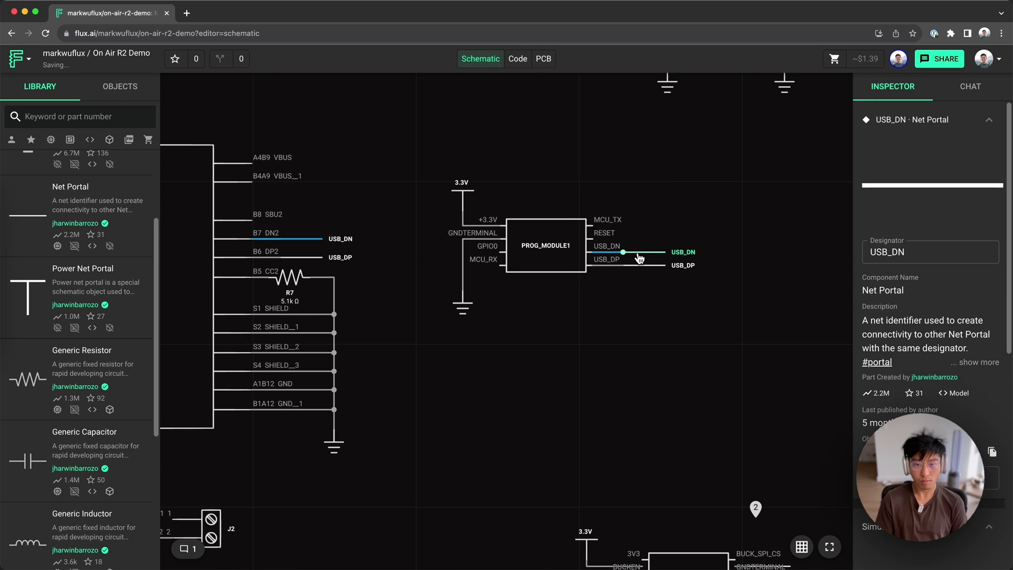
# Step: Add MCU_TX and MCU_RX net portals on the programming module's UART pins
pyautogui.hotkey('ctrl', 'v')
pyautogui.click(930, 253)
pyautogui.write('MCU_TX')
pyautogui.press('Return')
pyautogui.press('Escape')
pyautogui.hotkey('ctrl', 'c')
pyautogui.hotkey('ctrl', 'v')
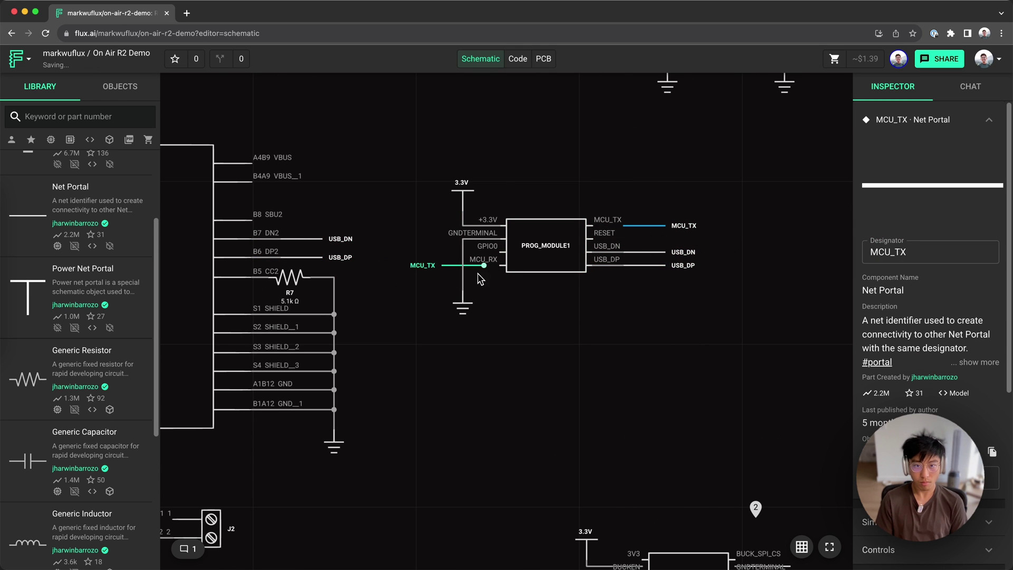
pyautogui.click(477, 278)
pyautogui.scroll(2, 443, 261)
# Step: Add GPIO0 and RESET portals, placing a RESET copy on U3's EN pin
pyautogui.hotkey('ctrl', 'v')
pyautogui.click(430, 249)
pyautogui.write('MCU_RX')
pyautogui.press('Return')
pyautogui.write('GPIO0')
pyautogui.press('Return')
pyautogui.hotkey('ctrl', 'c')
pyautogui.hotkey('ctrl', 'v')
pyautogui.click(730, 220)
pyautogui.write('RESET')
pyautogui.press('Return')
pyautogui.press('Escape')
pyautogui.scroll(-3, 507, 237)
pyautogui.scroll(3, 498, 220)
pyautogui.scroll(-5, 498, 219)
pyautogui.moveTo(576, 255)
pyautogui.mouseDown()
pyautogui.moveTo(258, 204)
pyautogui.moveTo(333, 215)
pyautogui.mouseUp()
# Step: Move the MCU_RX portal onto U3's pin 34
pyautogui.press('Escape')
pyautogui.scroll(-3, 339, 226)
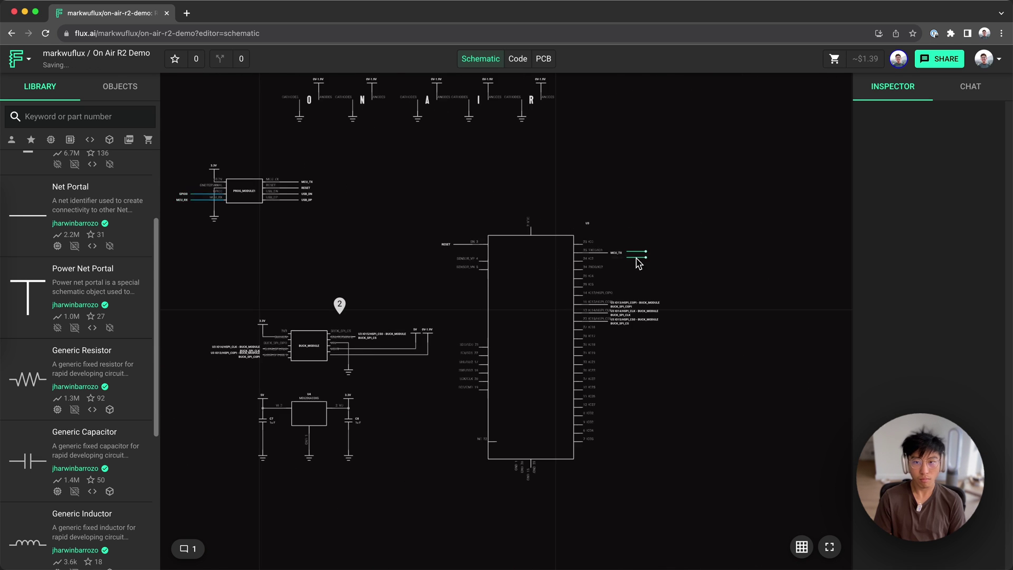
pyautogui.scroll(3, 637, 267)
pyautogui.click(644, 257)
pyautogui.scroll(2, 645, 257)
pyautogui.moveTo(723, 274); pyautogui.dragTo(622, 296)
pyautogui.press('Escape')
pyautogui.scroll(-5, 365, 301)
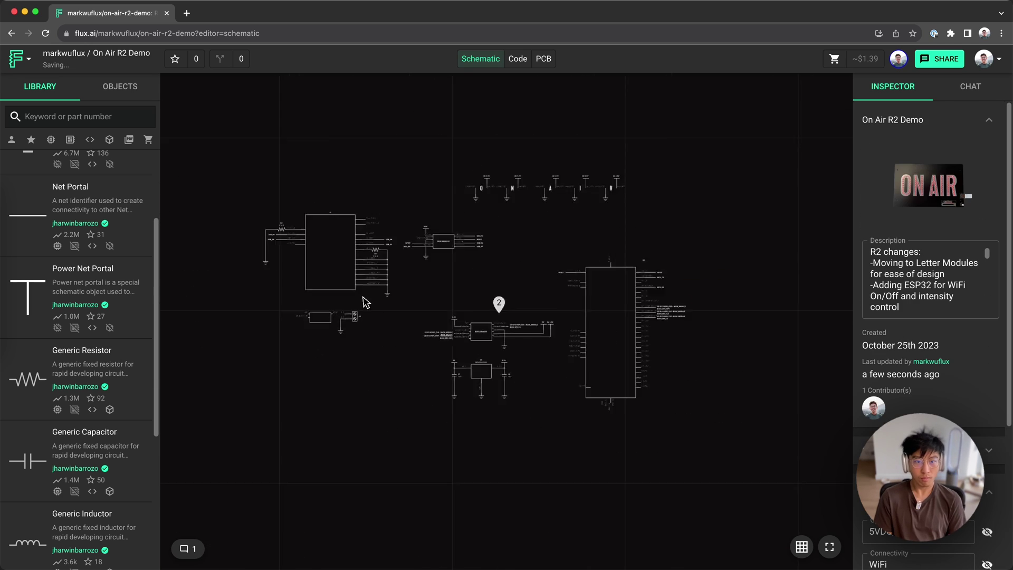
pyautogui.scroll(5, 366, 302)
pyautogui.scroll(-3, 365, 302)
# Step: Place a supply portal on the load switch +5V pin and rename 5V portals to 5V/BATT
pyautogui.click(663, 160)
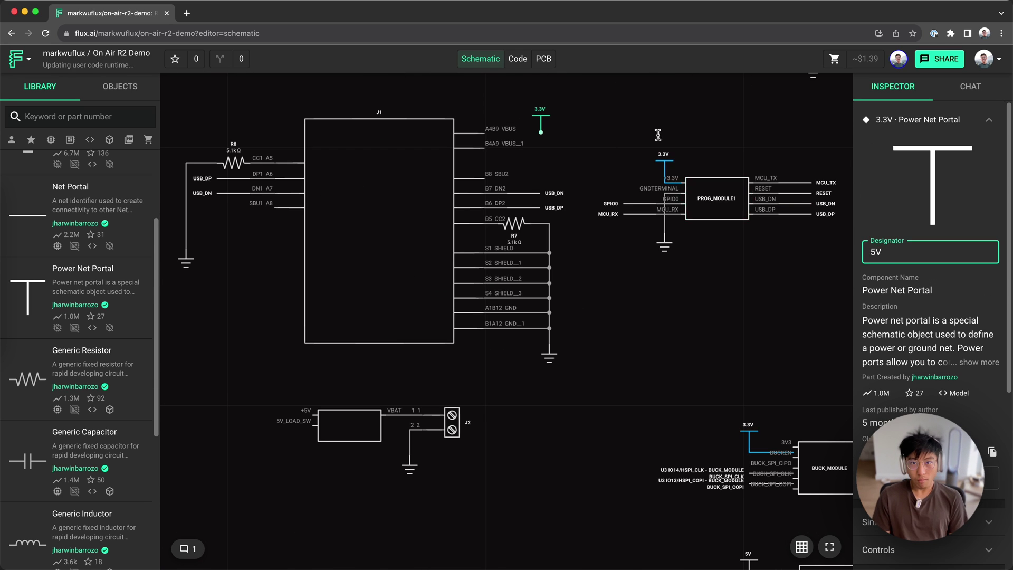
pyautogui.moveTo(541, 121); pyautogui.dragTo(285, 407)
pyautogui.scroll(3, 351, 340)
pyautogui.scroll(-4, 351, 339)
pyautogui.click(892, 253)
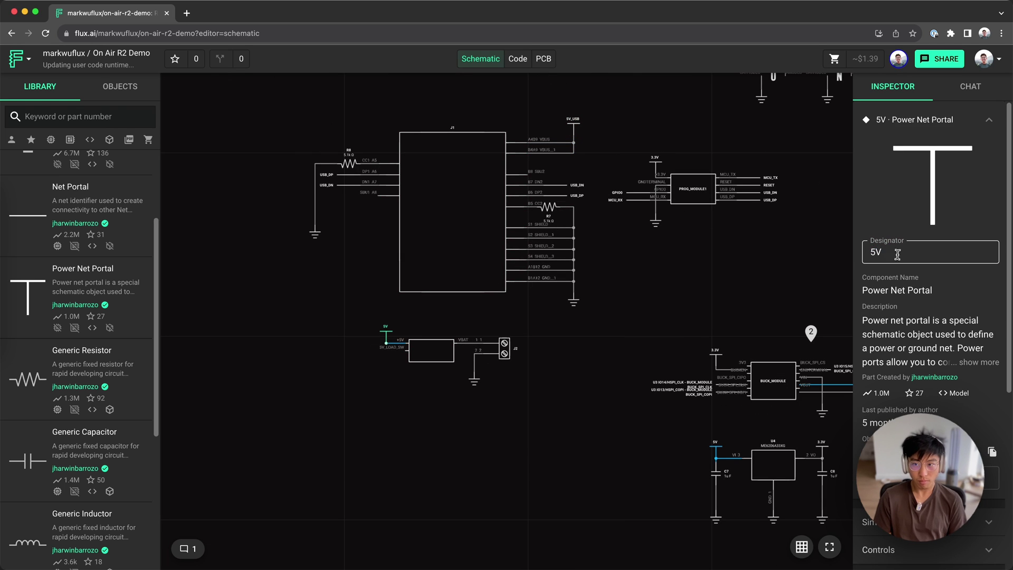
pyautogui.press('Escape')
pyautogui.scroll(2, 362, 328)
pyautogui.click(362, 328)
pyautogui.click(432, 423)
pyautogui.scroll(-1, 432, 423)
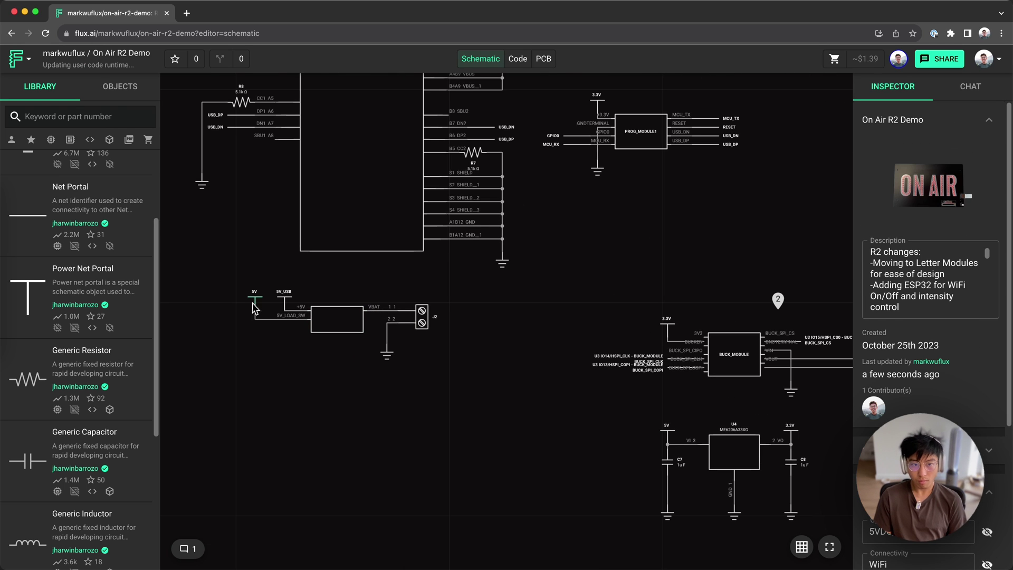
pyautogui.click(666, 425)
pyautogui.write('/BATT')
pyautogui.press('Escape')
pyautogui.scroll(-2, 479, 264)
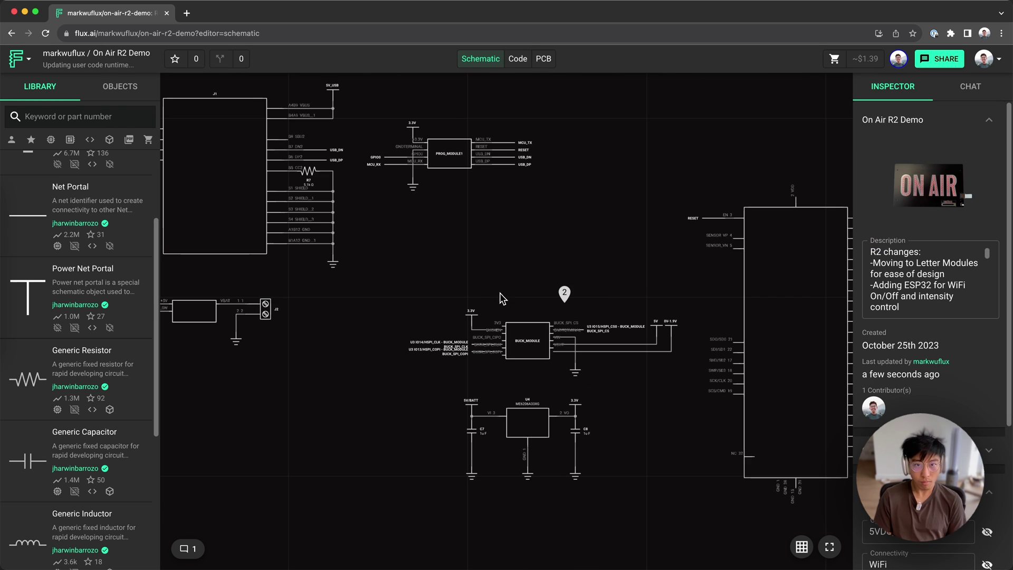
pyautogui.scroll(3, 479, 263)
pyautogui.press('Escape')
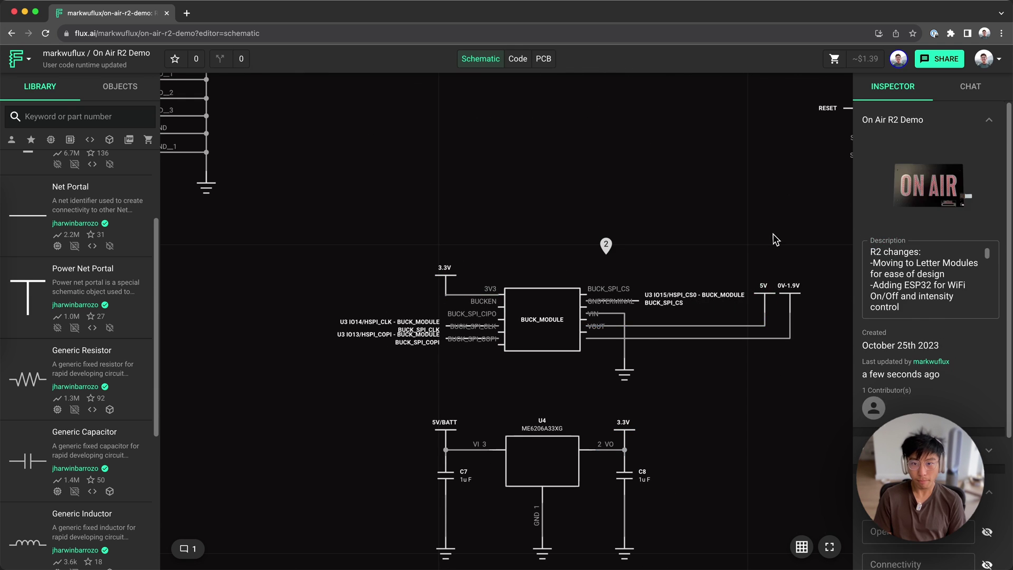
pyautogui.scroll(-3, 540, 303)
pyautogui.scroll(-2, 494, 270)
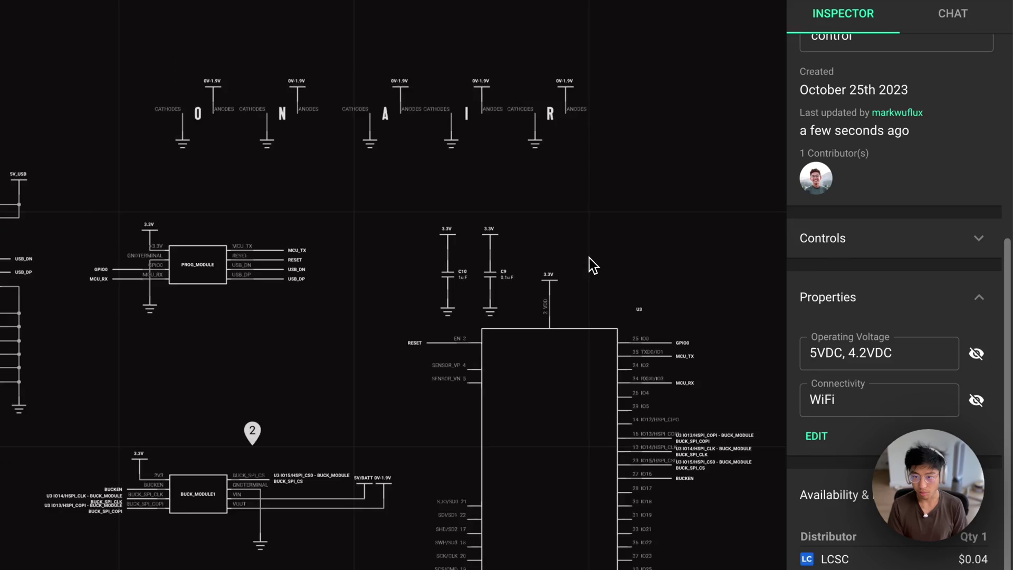
# Step: Post Copilot's Review Enable/Reset Pins request for the schematic's pull-up/pull-down resistors
pyautogui.rightClick(712, 255)
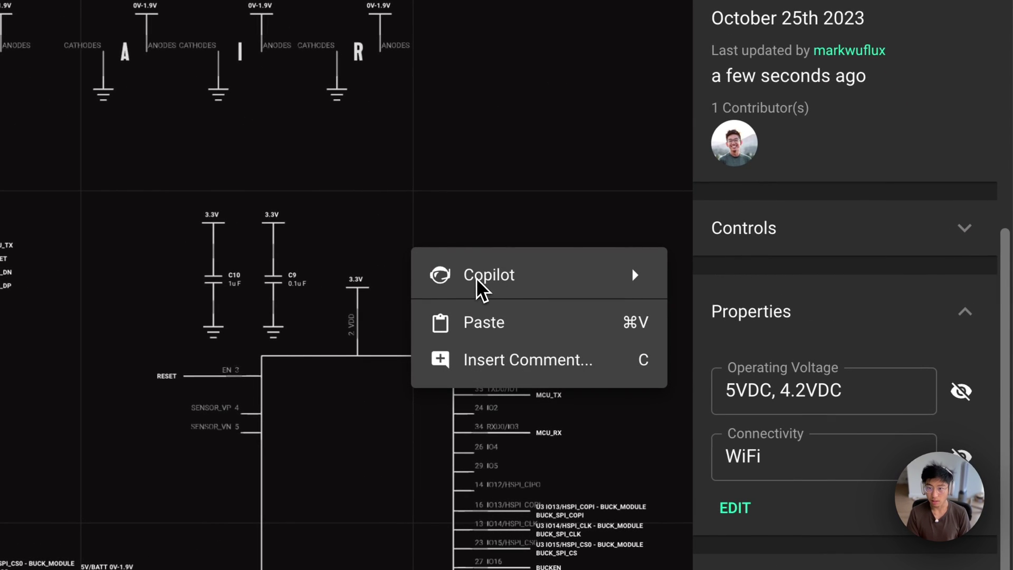
pyautogui.moveTo(750, 268)
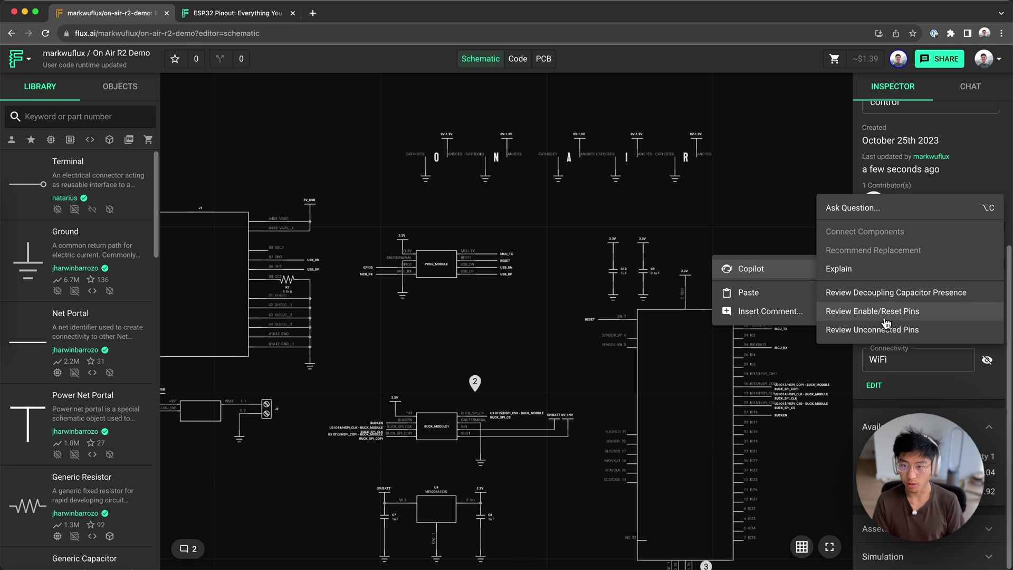
pyautogui.click(886, 321)
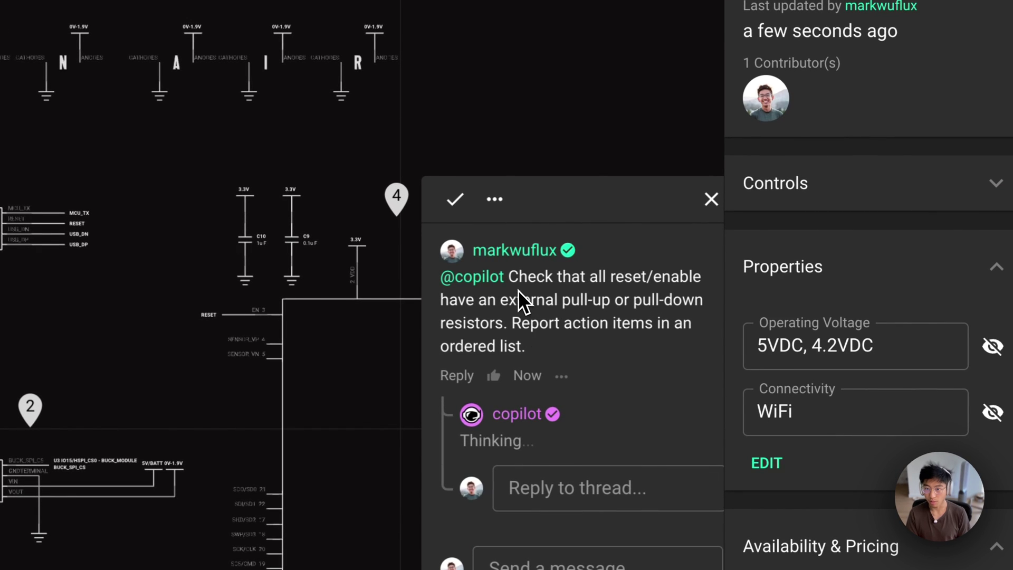
pyautogui.moveTo(528, 345); pyautogui.dragTo(510, 277)
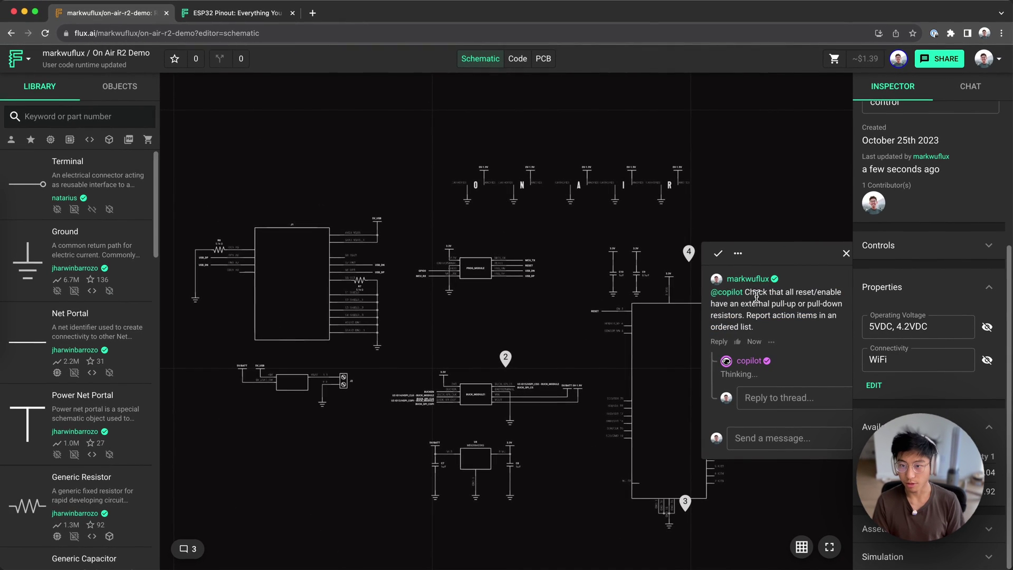
pyautogui.scroll(3, 499, 337)
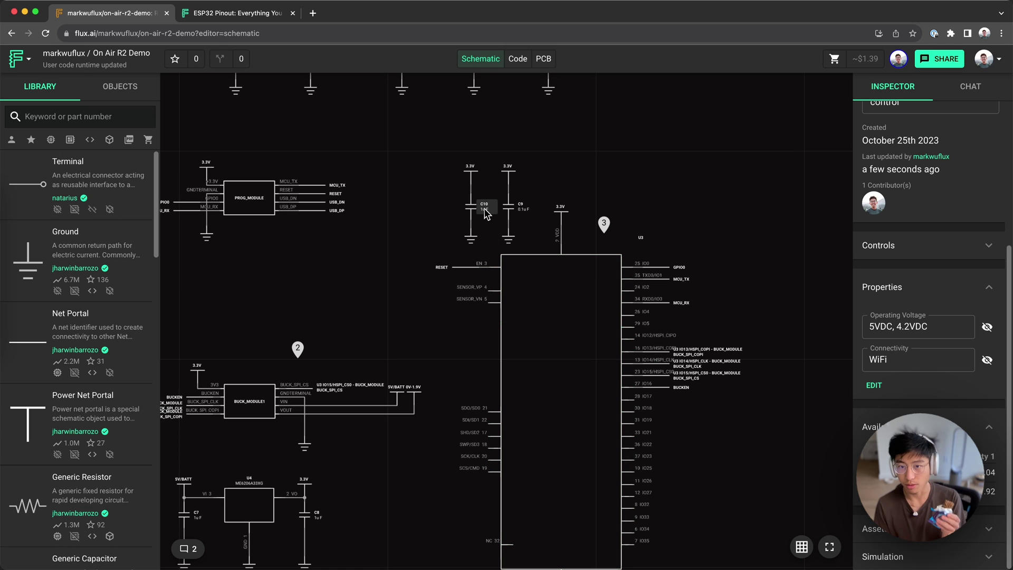
# Step: Open Copilot's review thread on U3 to read its EN/RESET resistor action items
pyautogui.click(606, 225)
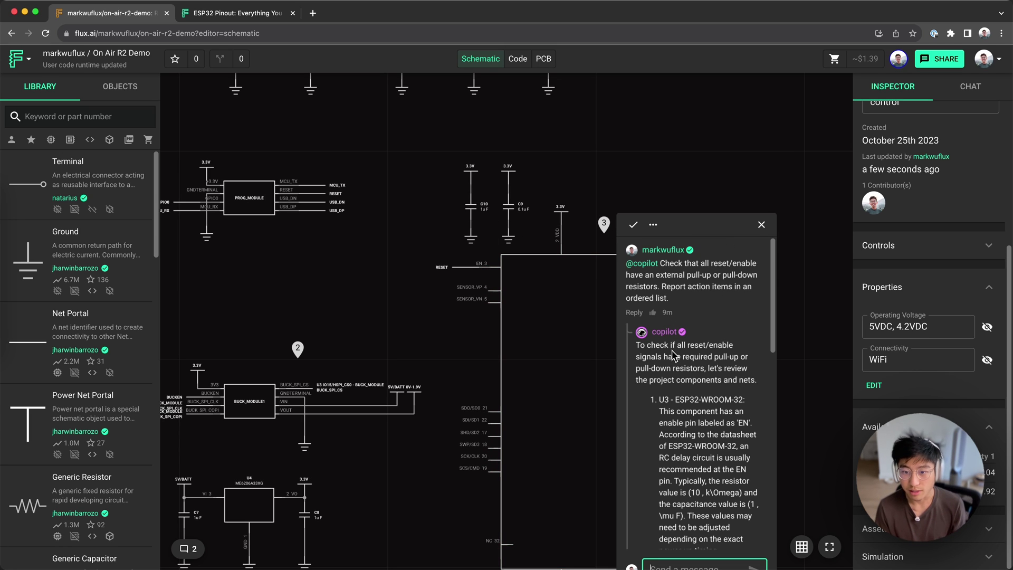
pyautogui.scroll(-2, 674, 398)
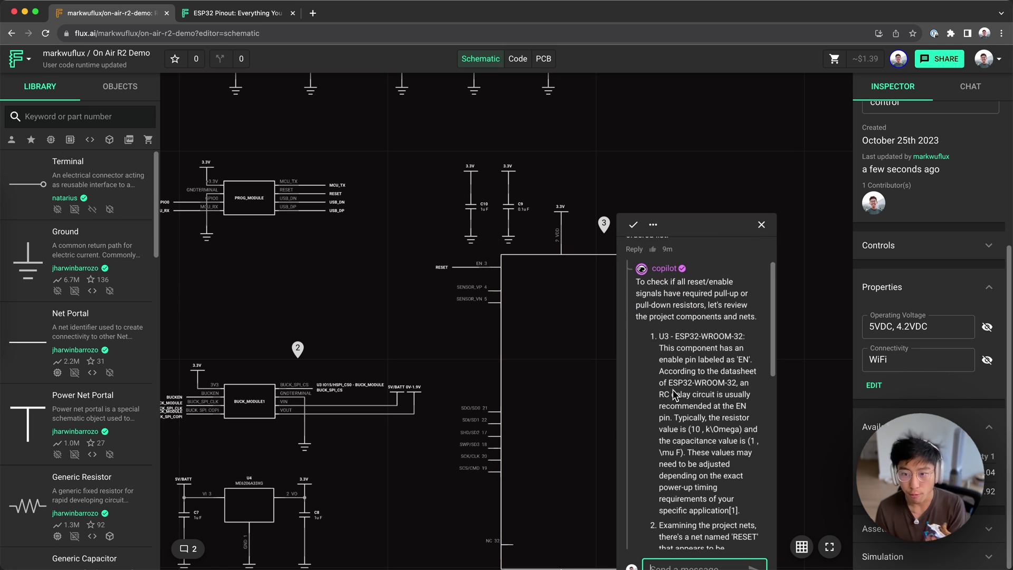
pyautogui.scroll(-2, 674, 363)
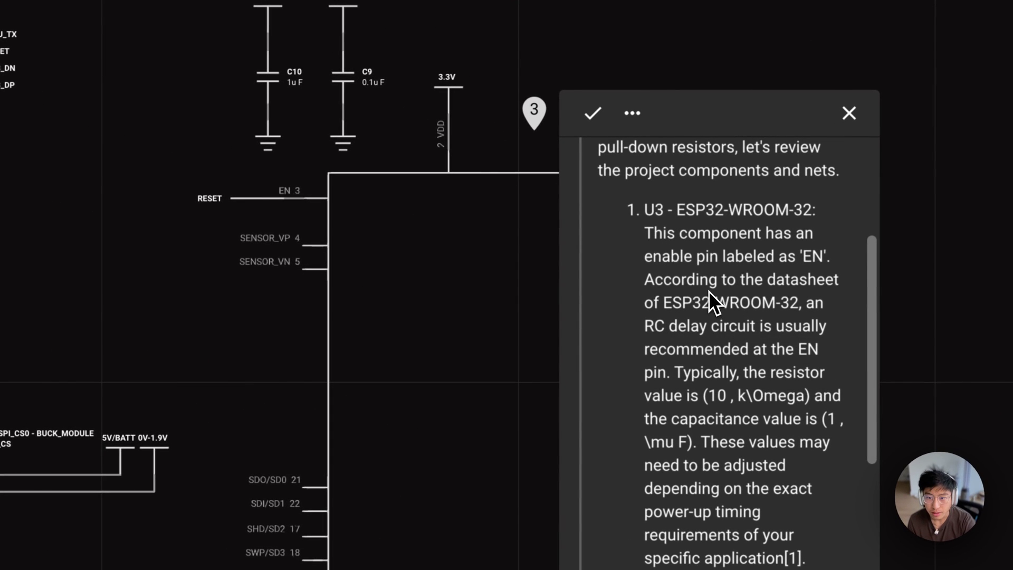
pyautogui.scroll(-2, 688, 313)
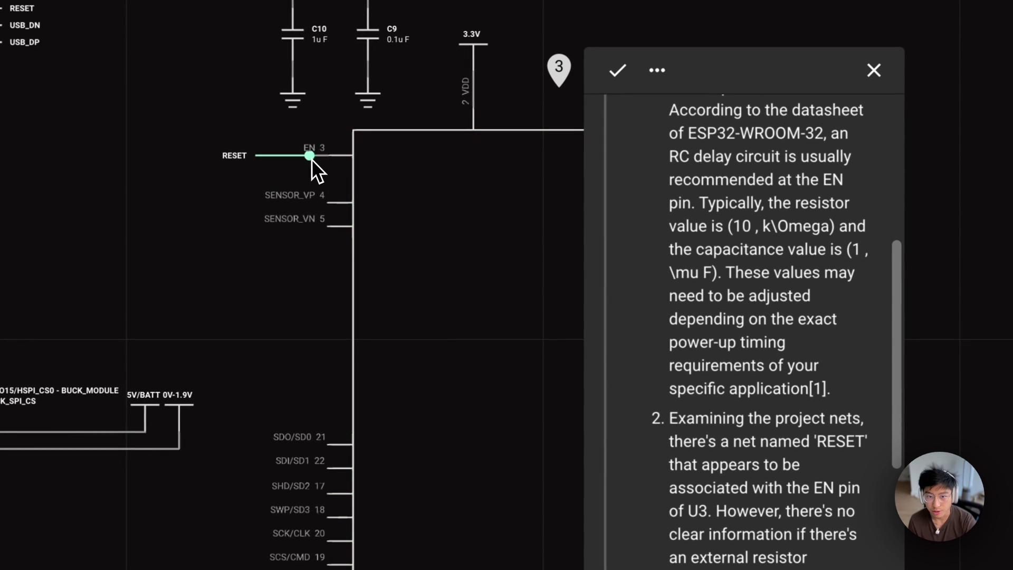
pyautogui.scroll(-4, 672, 341)
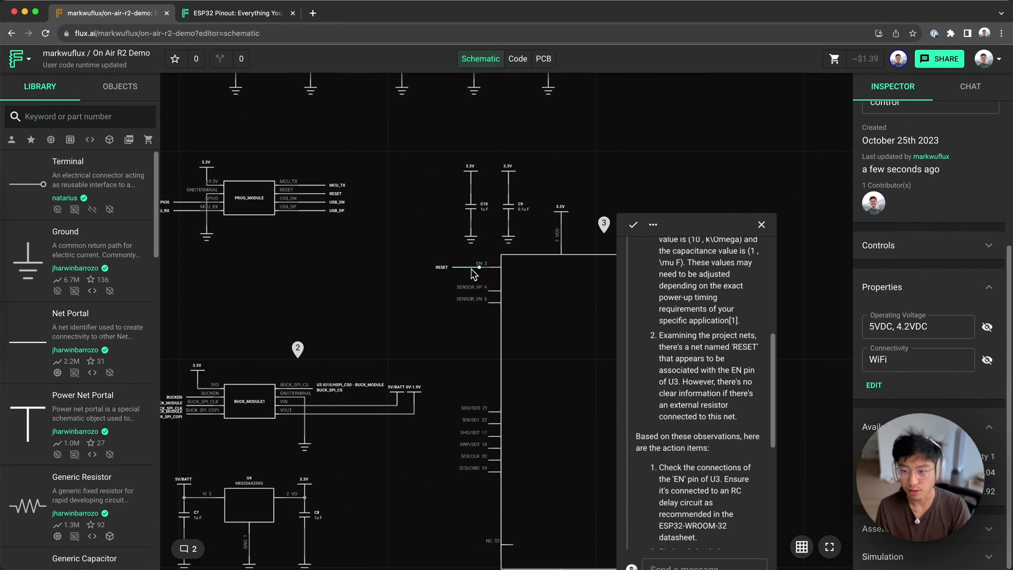
pyautogui.scroll(-2, 700, 355)
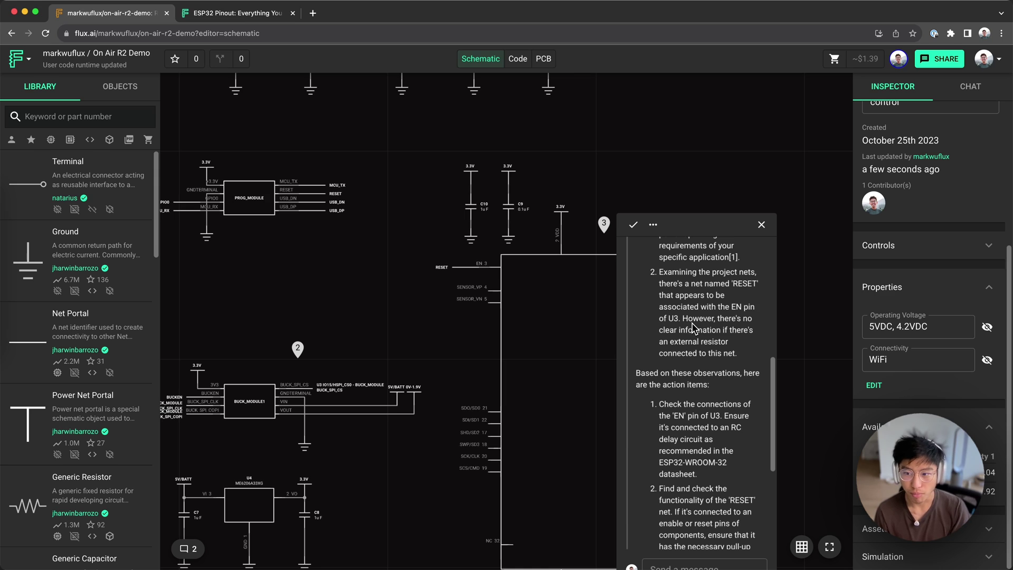
pyautogui.scroll(-2, 691, 296)
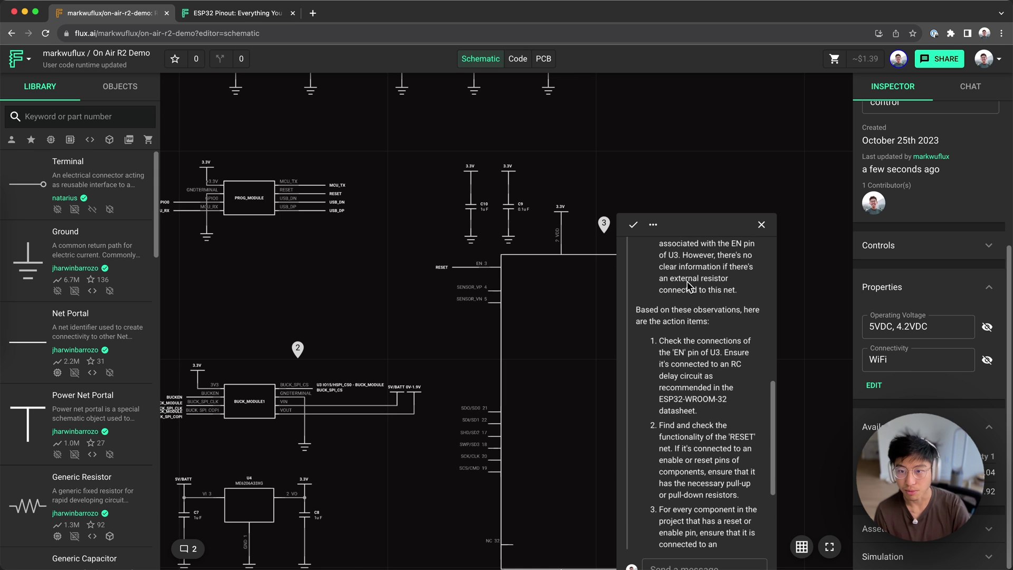
pyautogui.scroll(-2, 690, 290)
pyautogui.scroll(-2, 688, 303)
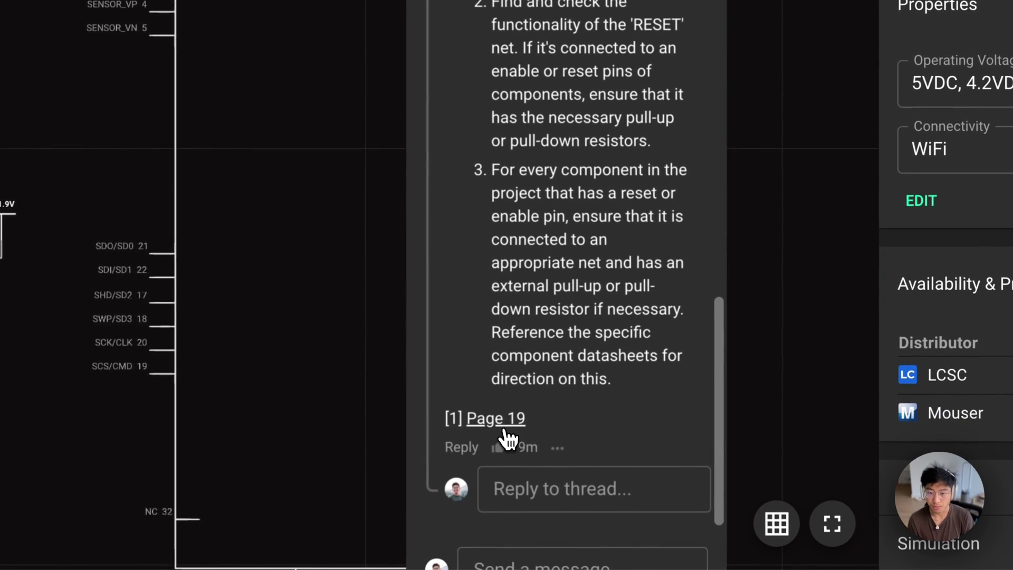
# Step: Open the cited ESP32-WROOM-32 datasheet at page 19
pyautogui.click(660, 494)
pyautogui.scroll(-5, 489, 313)
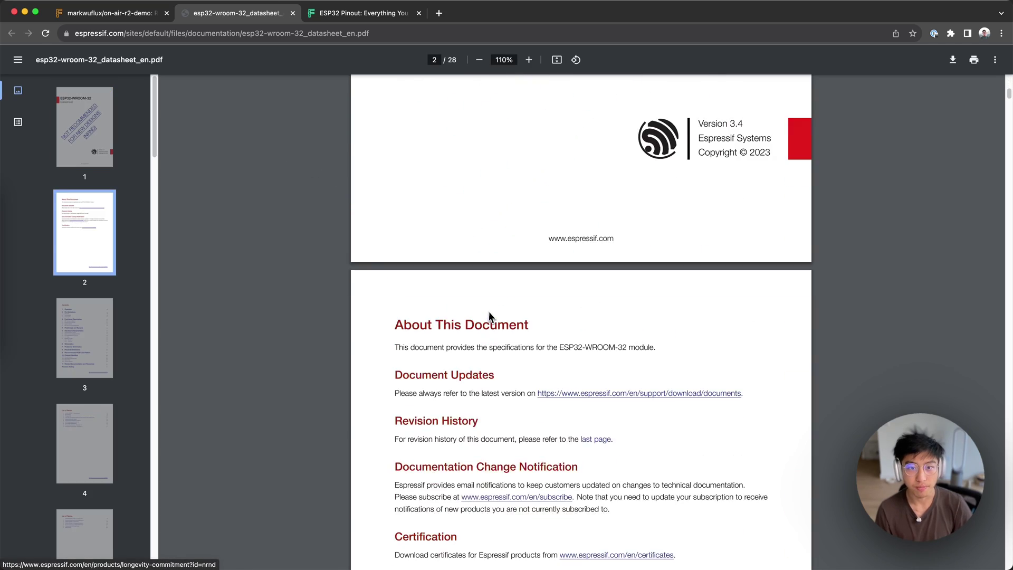
pyautogui.scroll(-5, 489, 312)
pyautogui.scroll(-5, 490, 312)
pyautogui.scroll(-5, 489, 311)
pyautogui.scroll(-5, 464, 204)
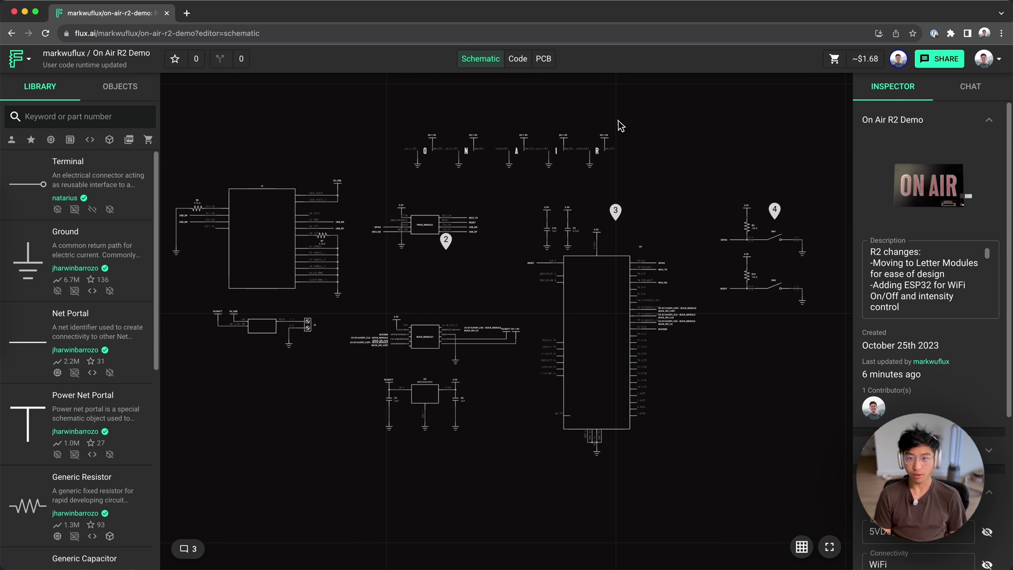
pyautogui.click(544, 58)
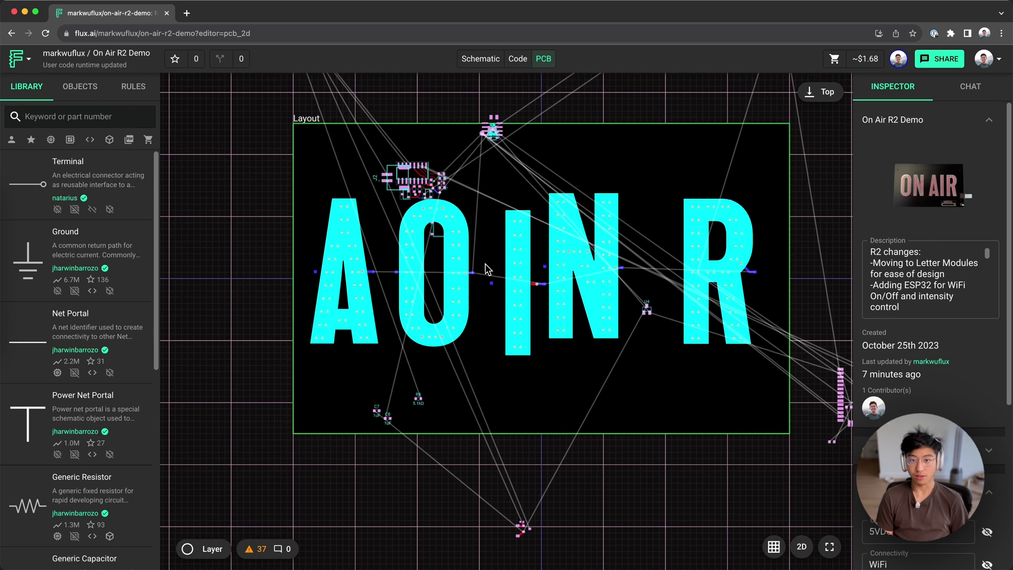
pyautogui.scroll(-5, 512, 254)
pyautogui.scroll(2, 473, 261)
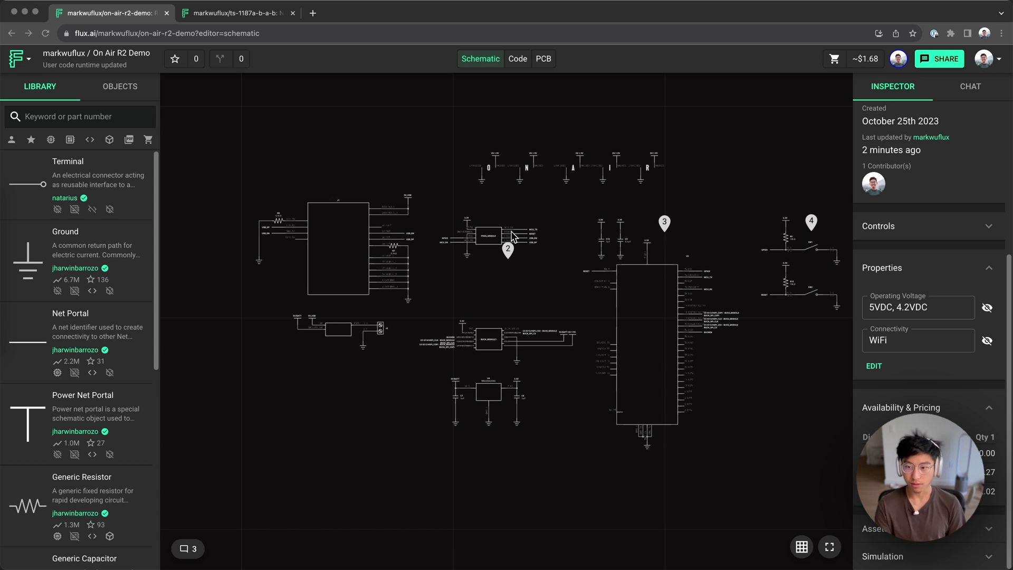
pyautogui.scroll(2, 323, 238)
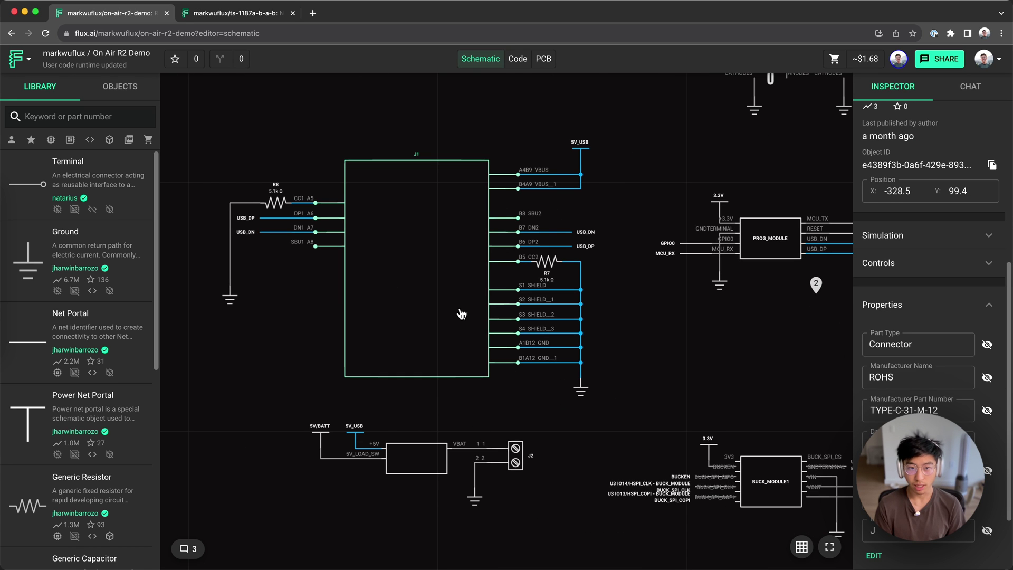
pyautogui.scroll(-2, 449, 293)
pyautogui.click(524, 385)
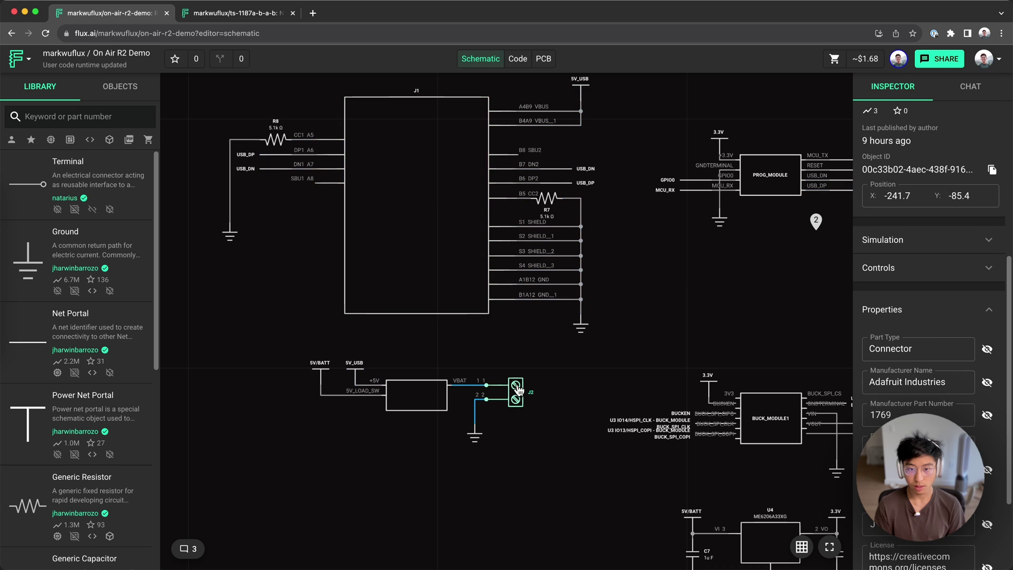
pyautogui.click(512, 356)
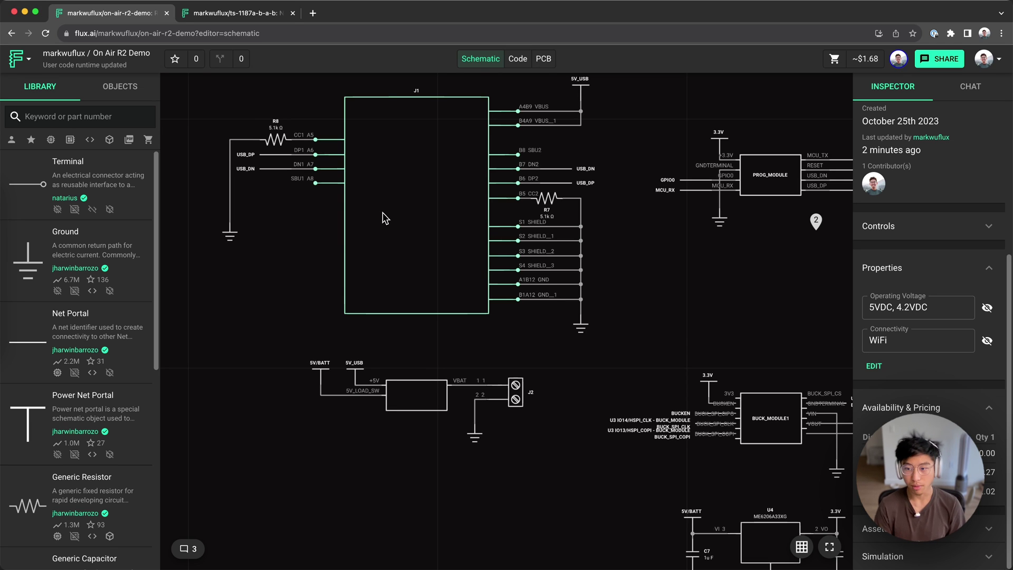
pyautogui.scroll(-2, 388, 233)
pyautogui.scroll(2, 391, 224)
pyautogui.scroll(-2, 396, 238)
pyautogui.scroll(3, 398, 256)
pyautogui.click(642, 292)
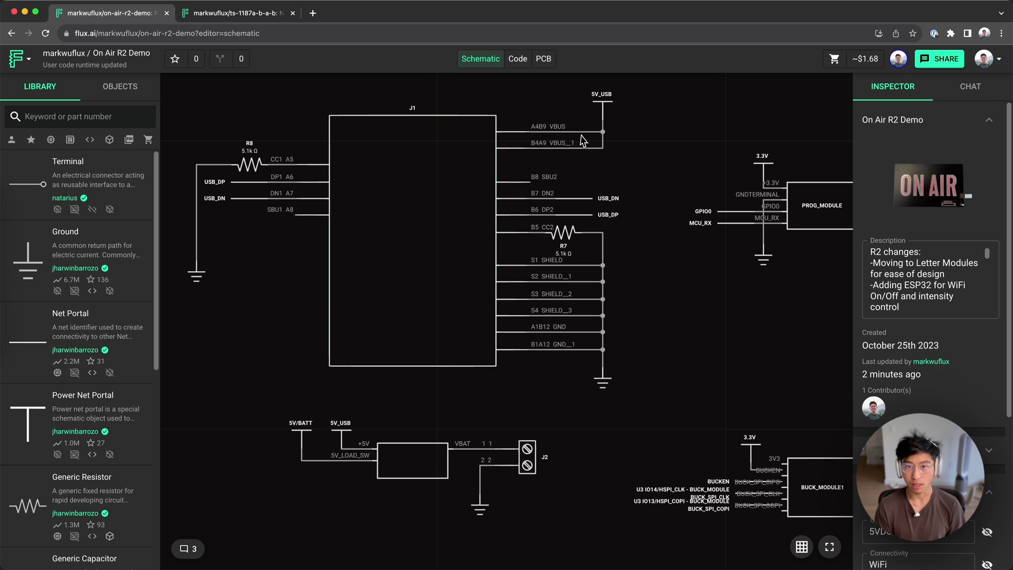
pyautogui.scroll(-3, 459, 216)
pyautogui.scroll(2, 404, 386)
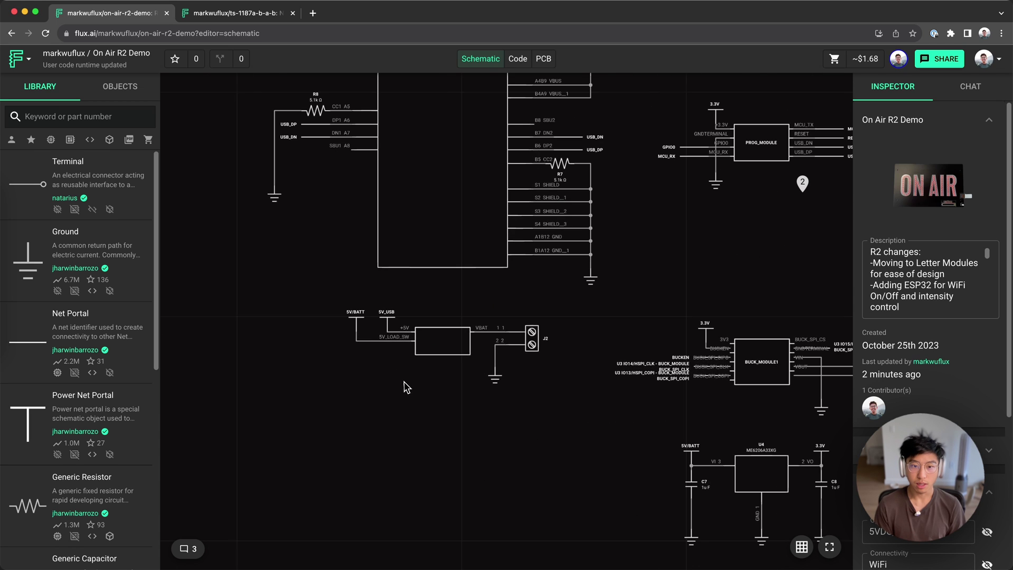
pyautogui.scroll(2, 456, 343)
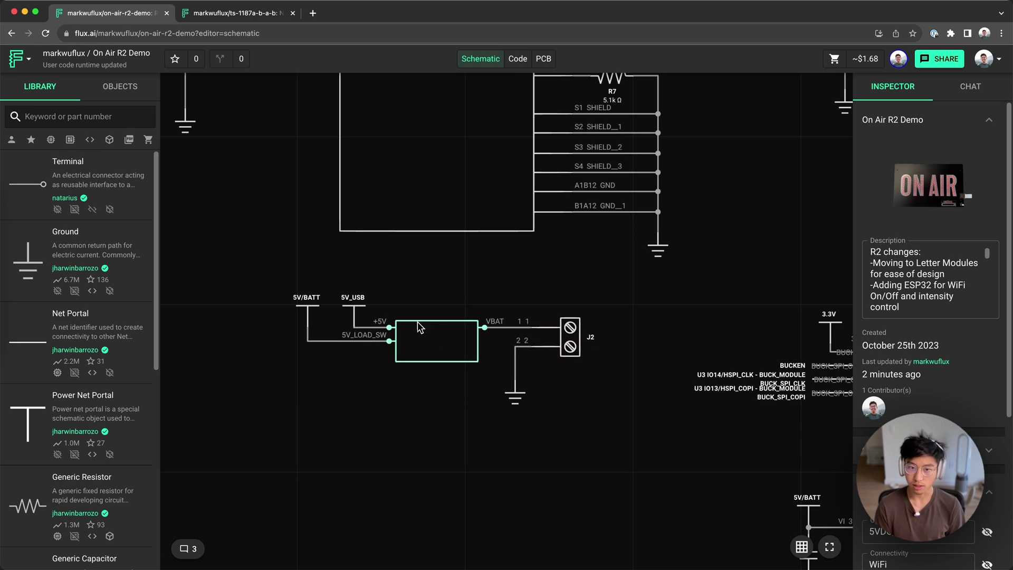
pyautogui.scroll(-2, 372, 316)
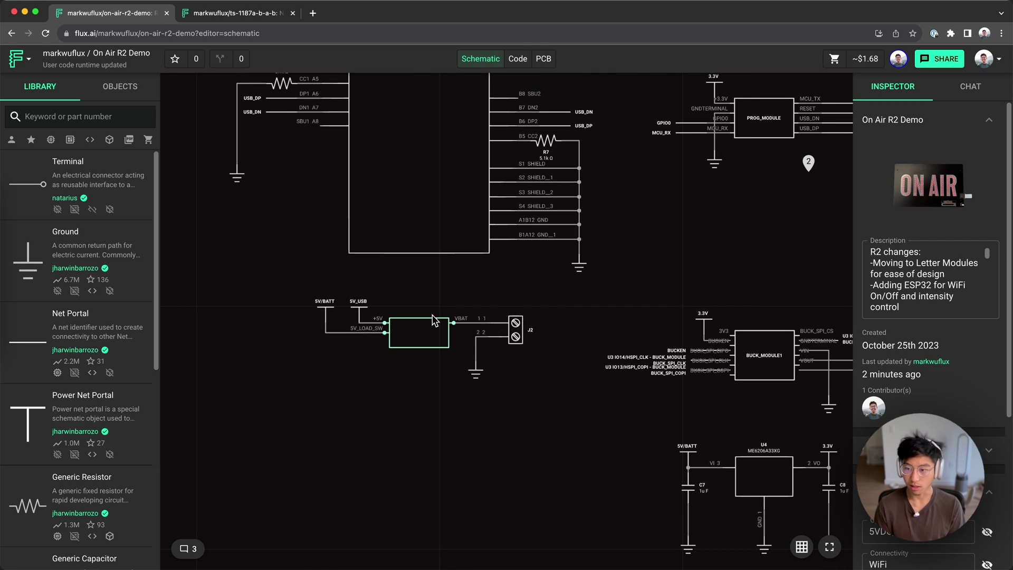
pyautogui.scroll(-3, 375, 262)
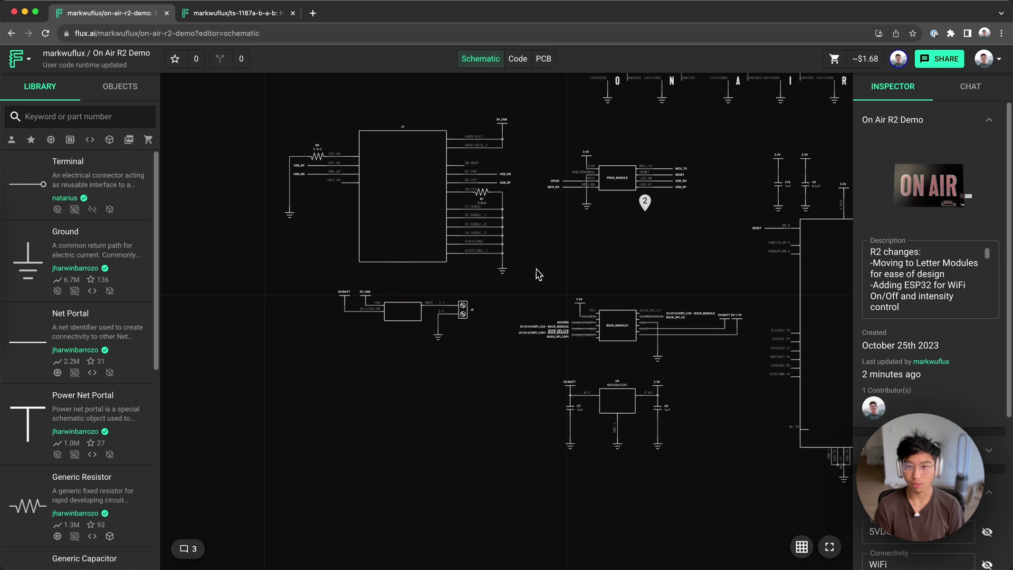
pyautogui.scroll(3, 543, 269)
pyautogui.click(607, 183)
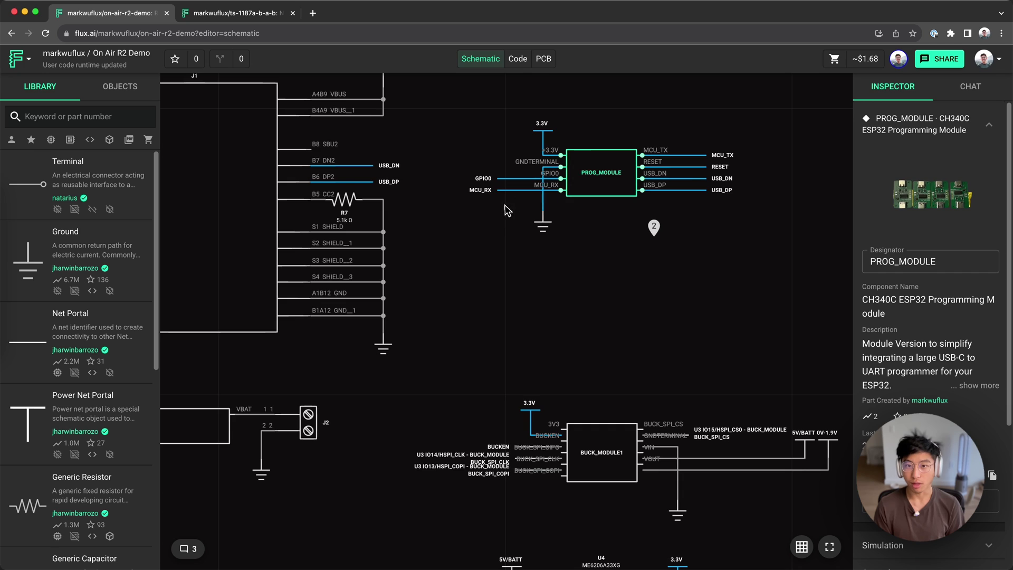
pyautogui.scroll(-2, 501, 214)
pyautogui.scroll(2, 592, 196)
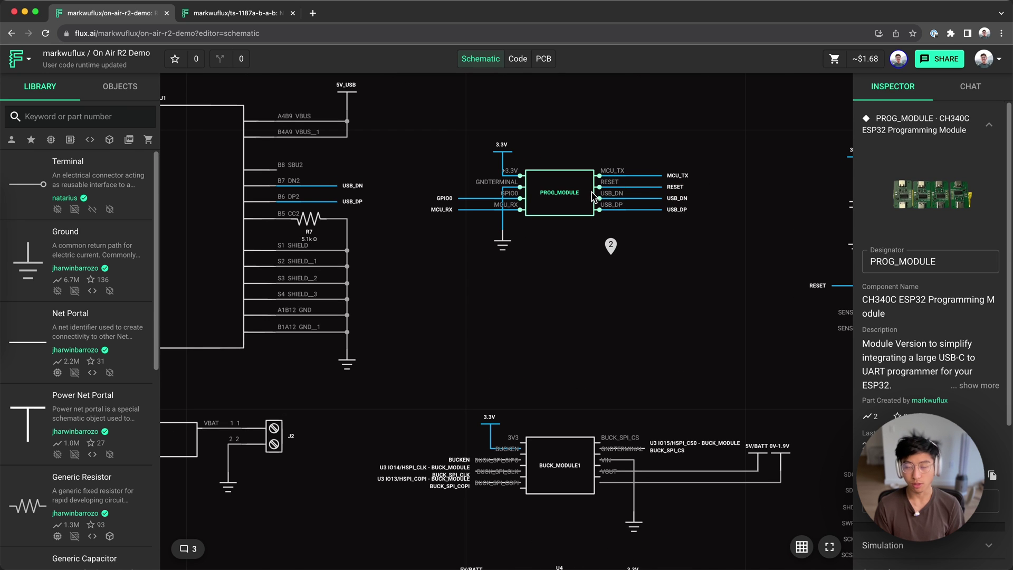
pyautogui.click(559, 143)
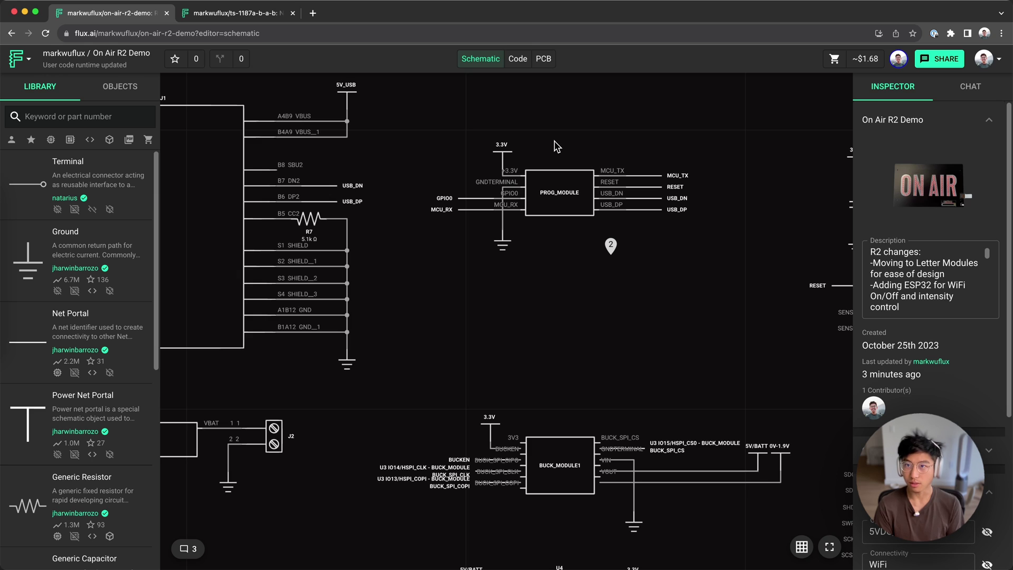
pyautogui.scroll(2, 638, 189)
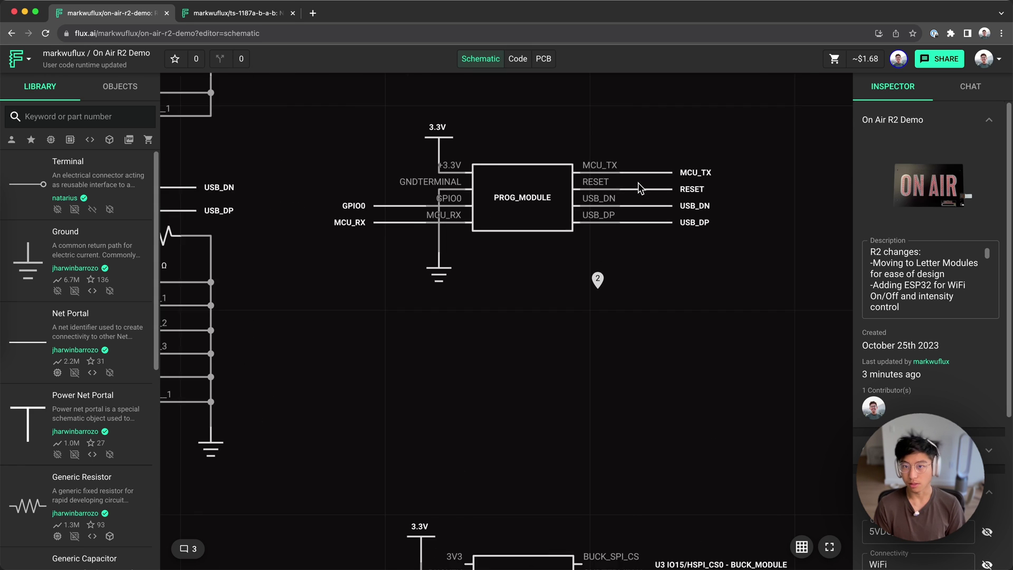
pyautogui.scroll(1, 637, 188)
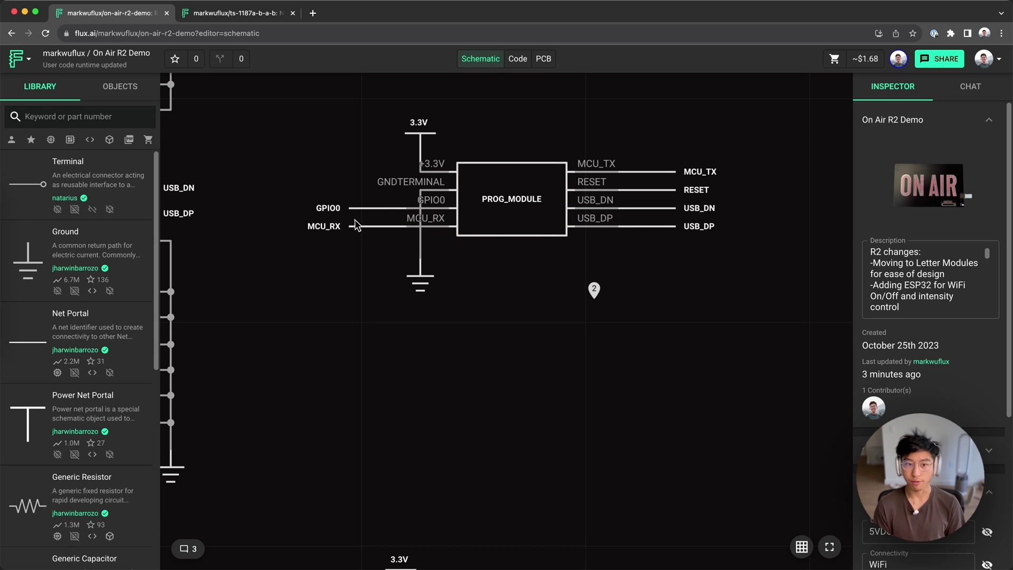
pyautogui.moveTo(325, 186); pyautogui.dragTo(379, 255)
pyautogui.press('Escape')
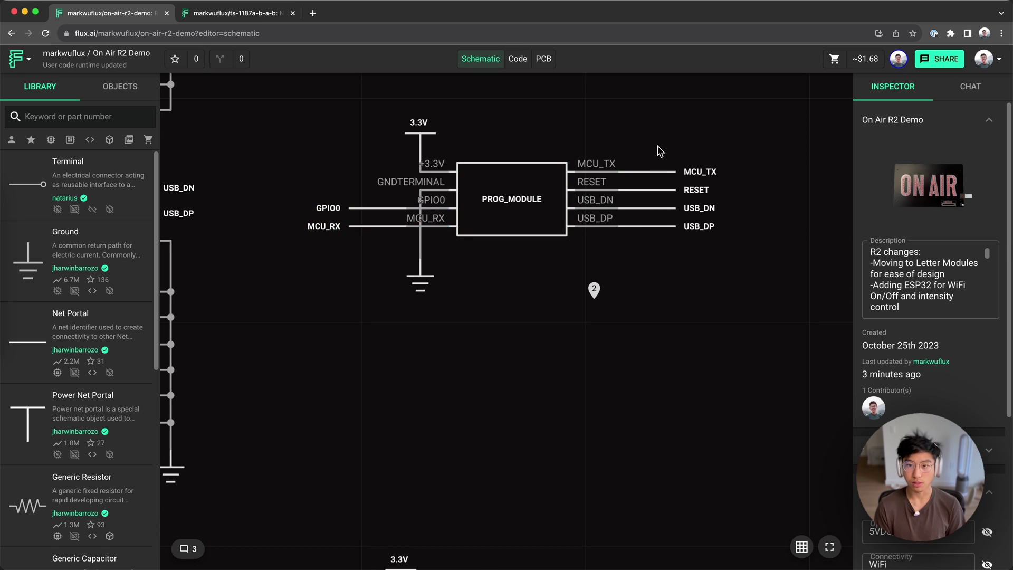
pyautogui.hotkey('shift', '1')
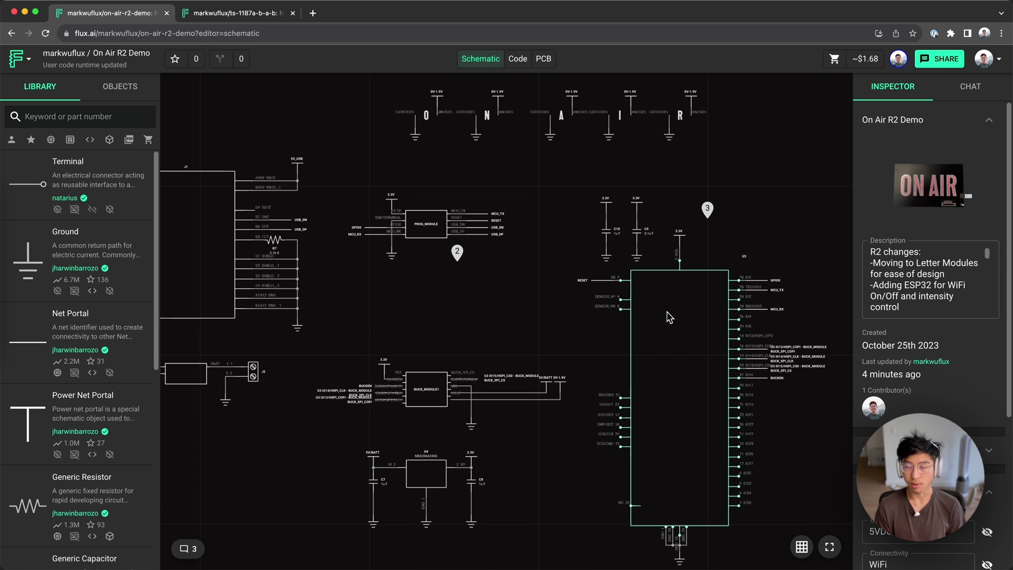
pyautogui.scroll(2, 516, 219)
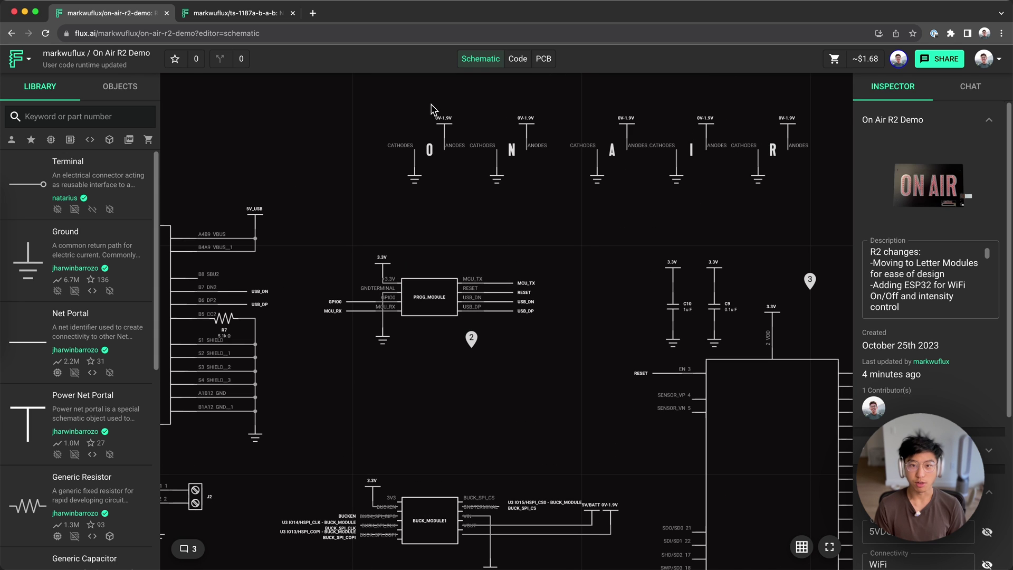
# Step: Select the O, N, A, I letter modules, then inspect the 0V-1.9V power net portal
pyautogui.moveTo(401, 107); pyautogui.dragTo(706, 227)
pyautogui.click(792, 222)
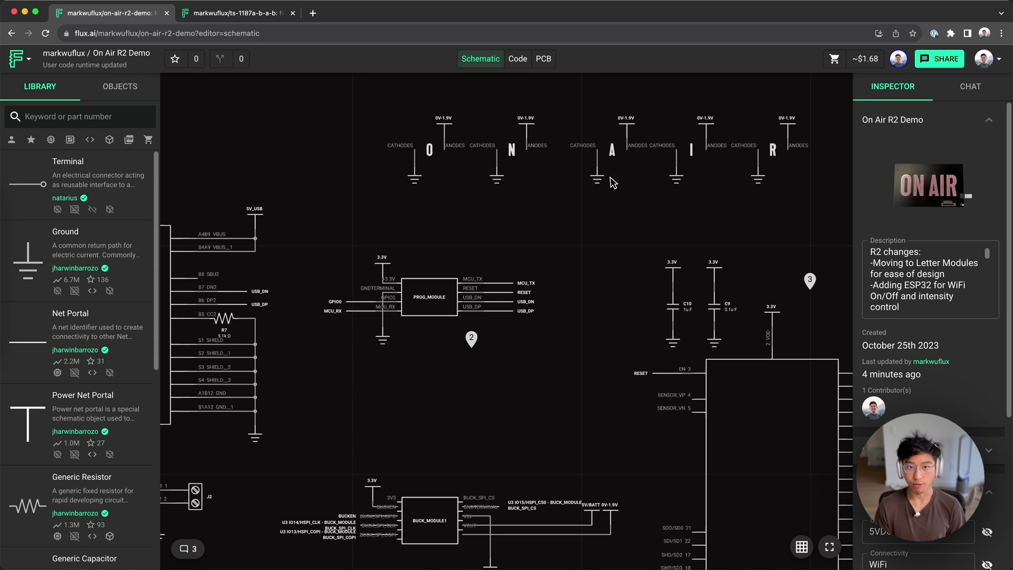
pyautogui.click(447, 129)
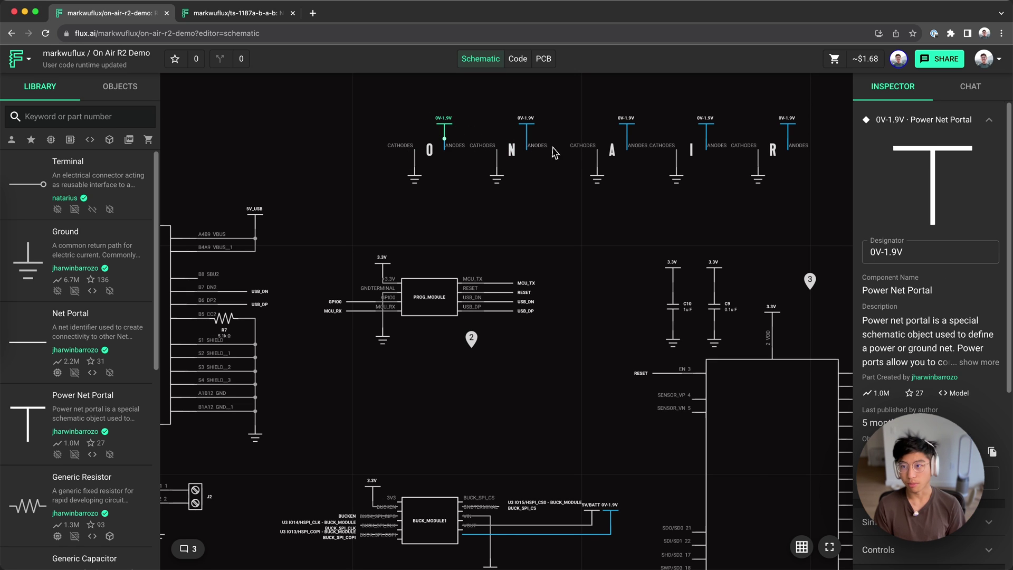
pyautogui.scroll(-3, 712, 238)
pyautogui.scroll(5, 475, 221)
pyautogui.scroll(-3, 494, 176)
pyautogui.scroll(2, 497, 176)
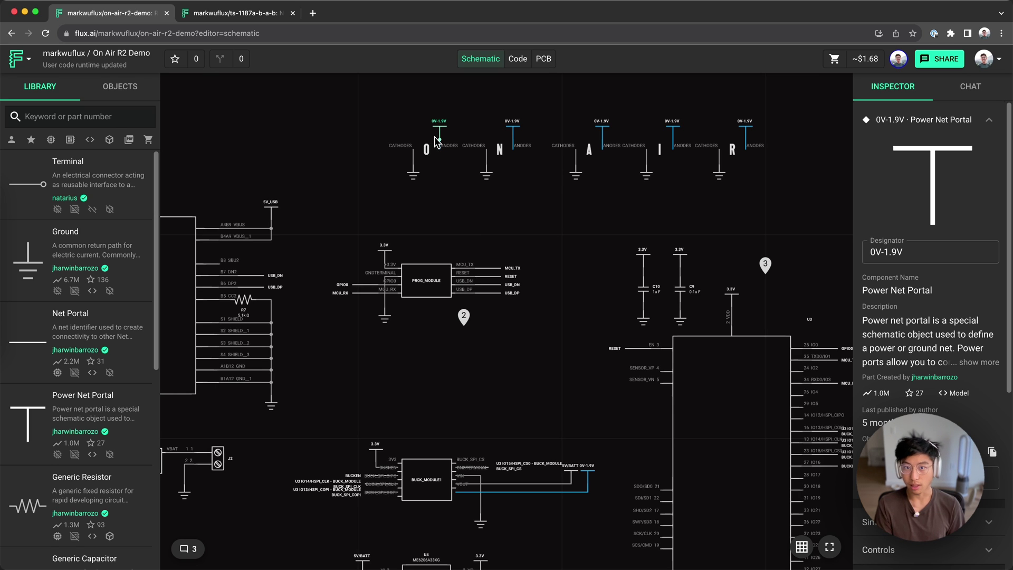
pyautogui.scroll(-1, 452, 133)
pyautogui.scroll(-1, 452, 135)
pyautogui.scroll(-1, 433, 331)
pyautogui.scroll(2, 432, 331)
# Step: Select BUCK_MODULE1 to inspect it, deselect it, then select it again
pyautogui.click(452, 345)
pyautogui.scroll(1, 446, 287)
pyautogui.click(446, 286)
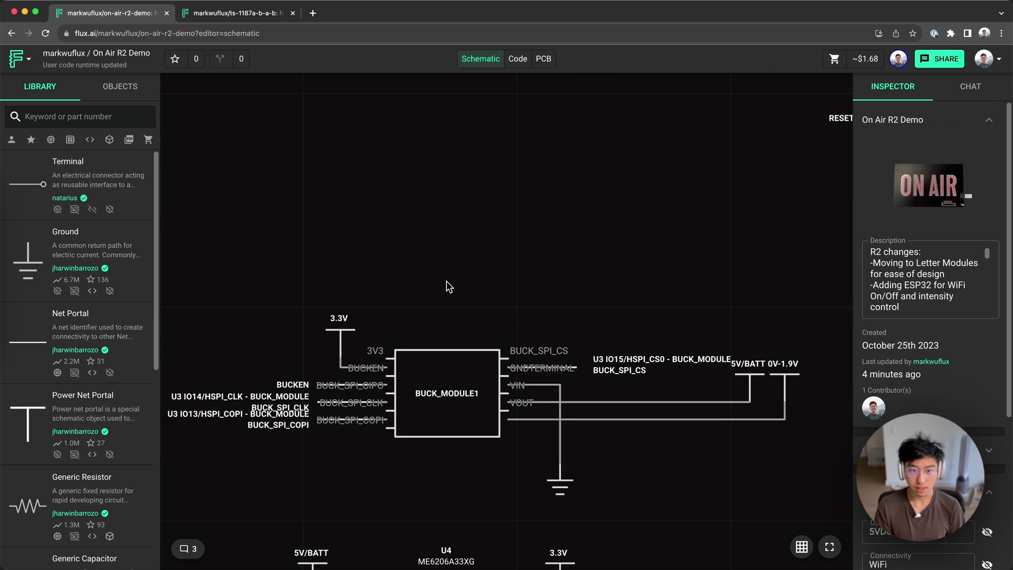
pyautogui.scroll(-1, 446, 287)
pyautogui.scroll(1, 451, 345)
pyautogui.click(451, 349)
pyautogui.scroll(-1, 458, 316)
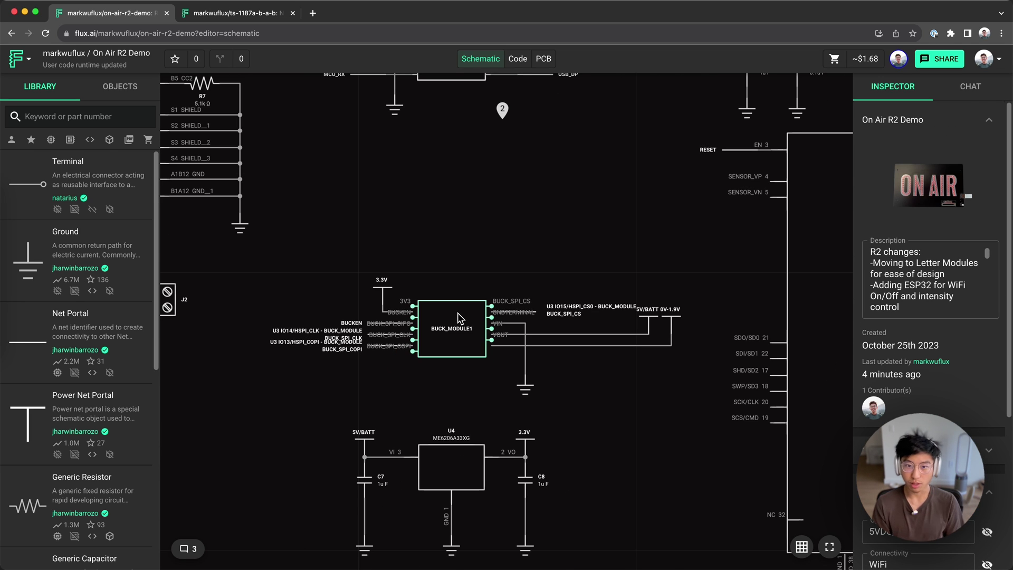
pyautogui.scroll(-2, 451, 323)
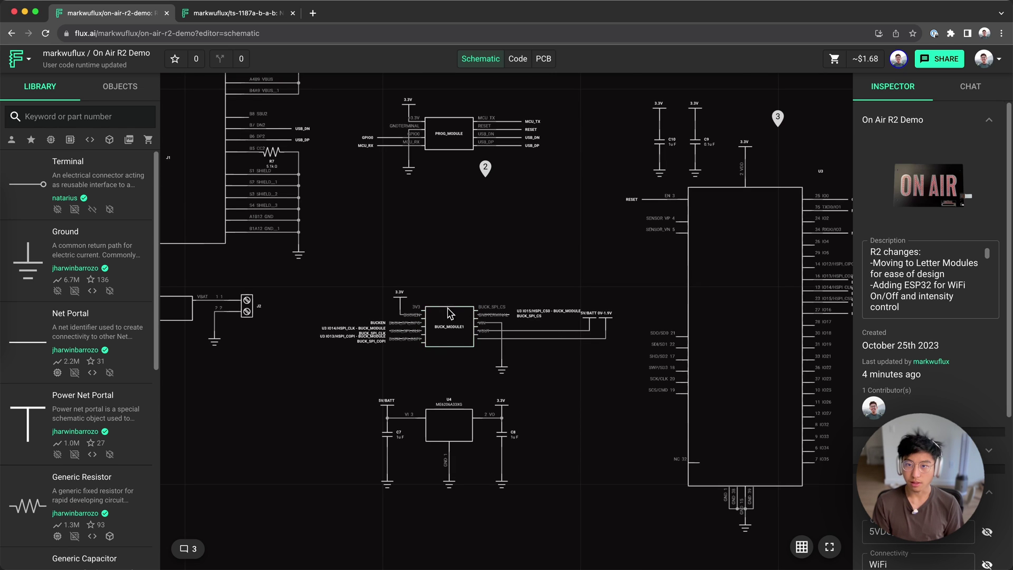
pyautogui.scroll(2, 580, 302)
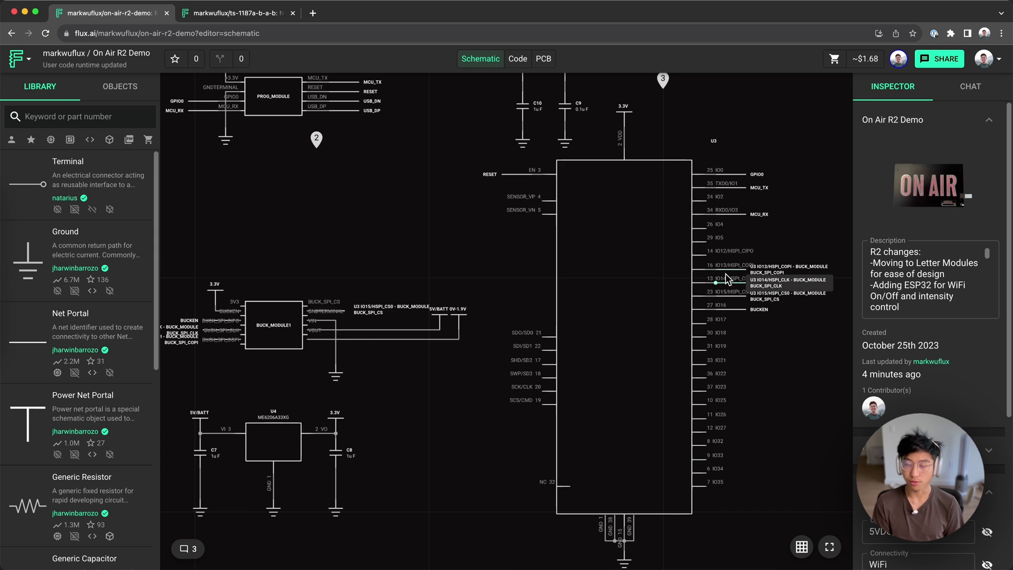
pyautogui.scroll(-3, 486, 309)
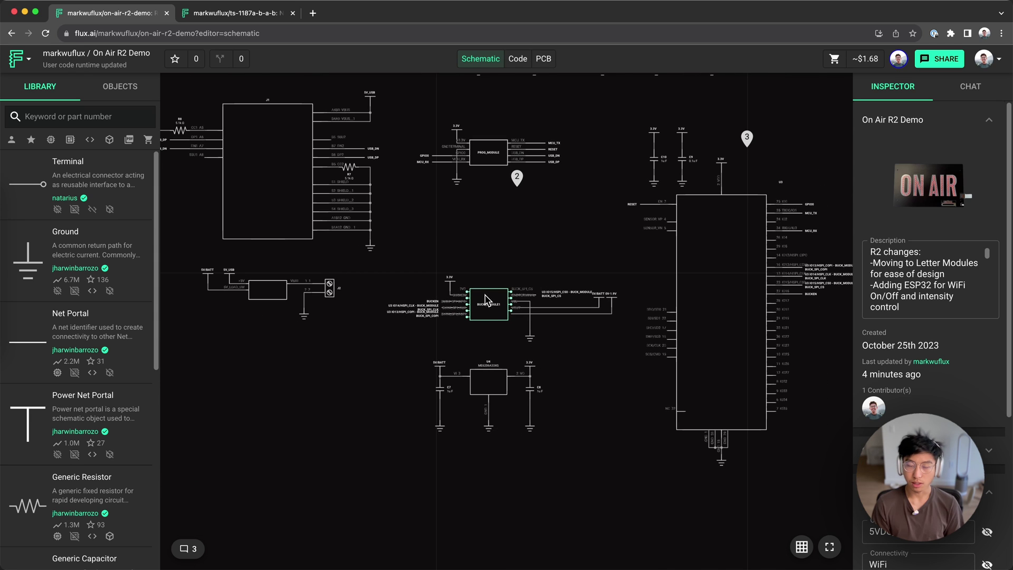
pyautogui.scroll(1, 504, 280)
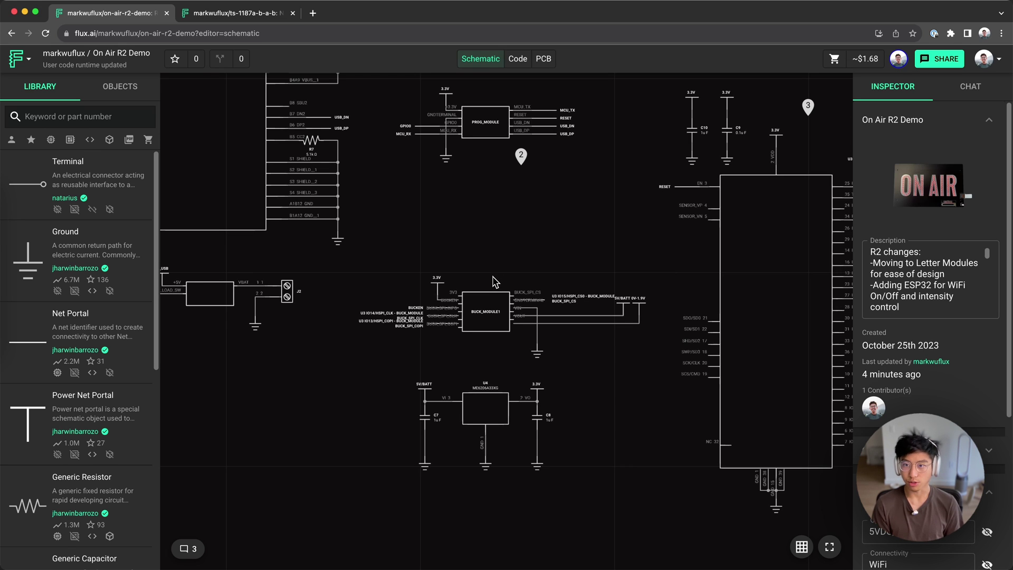
pyautogui.scroll(-3, 493, 280)
pyautogui.scroll(2, 480, 276)
pyautogui.moveTo(388, 306); pyautogui.dragTo(592, 449)
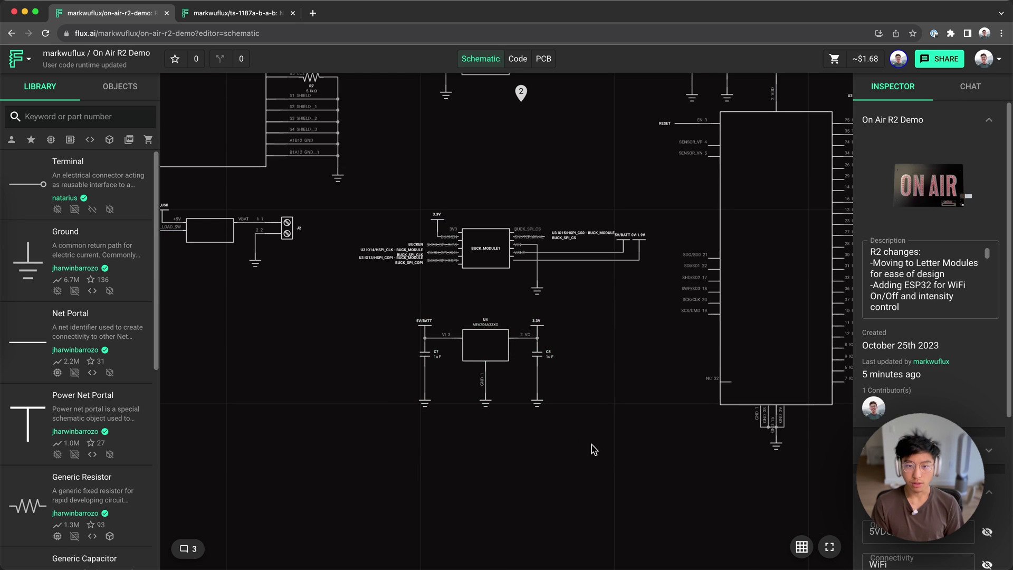
pyautogui.click(390, 321)
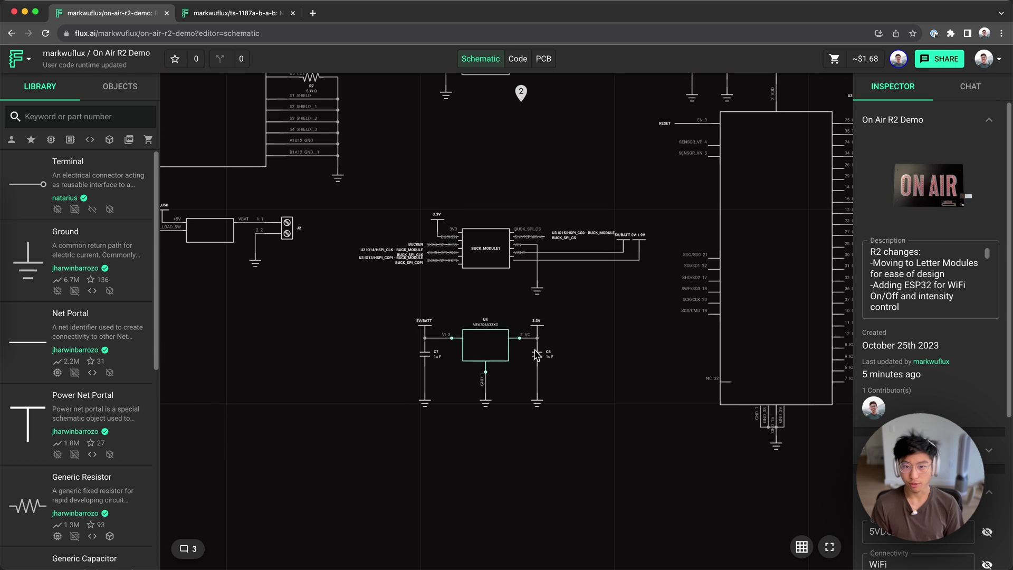
pyautogui.scroll(-2, 449, 353)
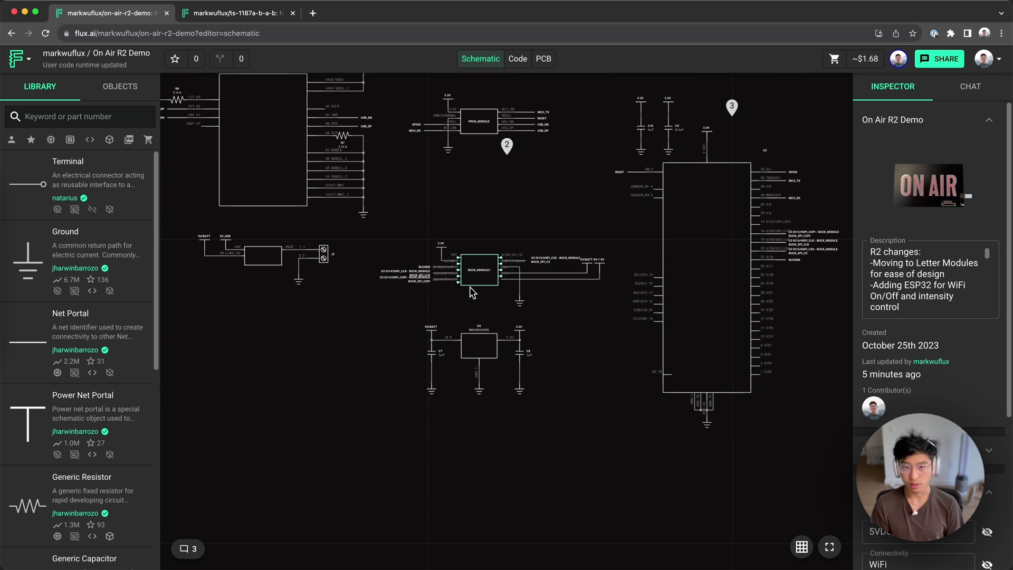
pyautogui.hscroll(3, 485, 282)
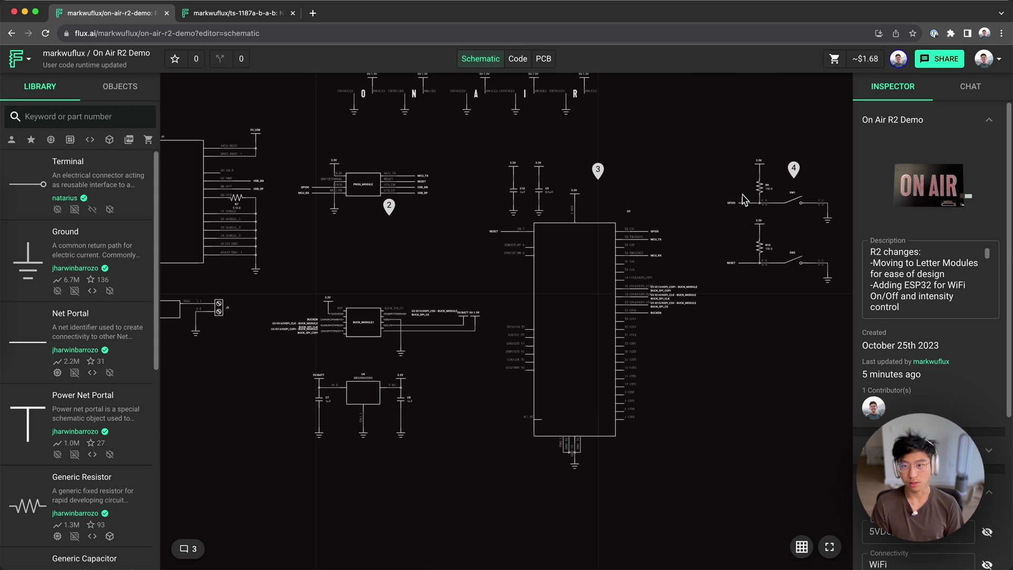
pyautogui.moveTo(686, 133); pyautogui.dragTo(829, 314)
pyautogui.click(786, 324)
pyautogui.scroll(3, 554, 264)
pyautogui.scroll(-2, 527, 170)
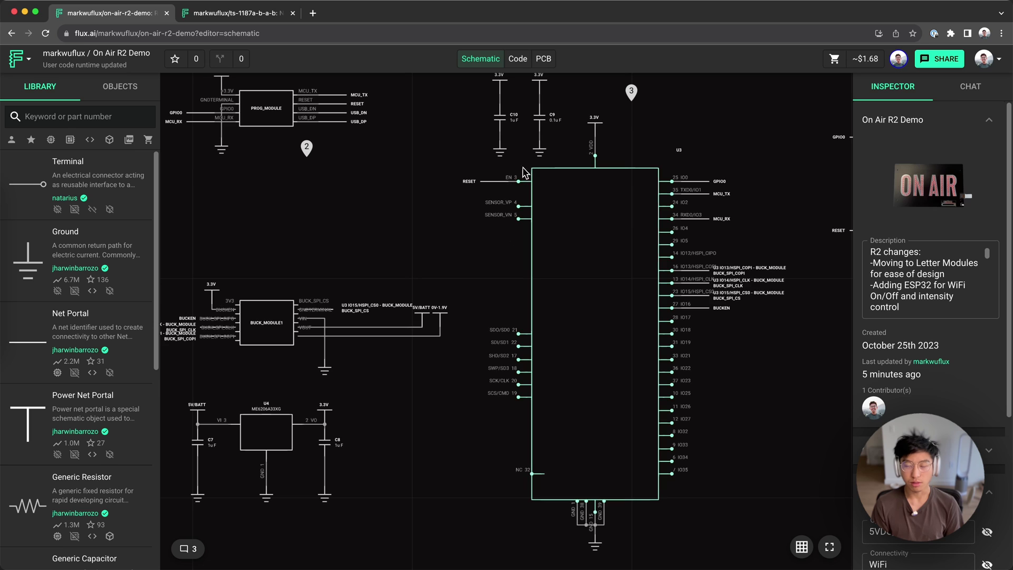
pyautogui.moveTo(766, 369); pyautogui.dragTo(671, 251)
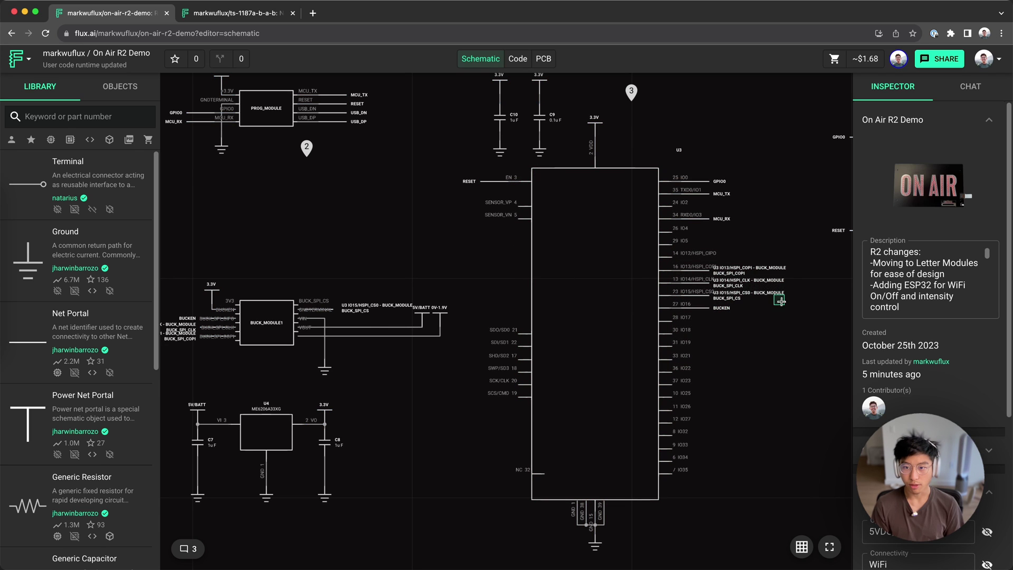
pyautogui.moveTo(784, 305)
pyautogui.mouseDown()
pyautogui.moveTo(728, 261)
pyautogui.moveTo(704, 257)
pyautogui.mouseUp()
pyautogui.moveTo(773, 362); pyautogui.dragTo(698, 310)
pyautogui.click(704, 315)
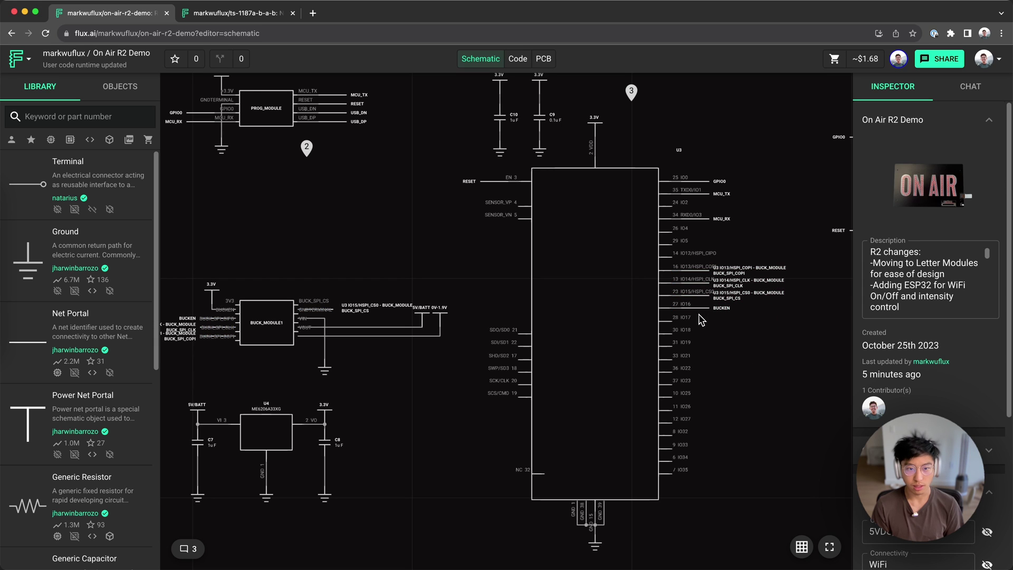
pyautogui.scroll(-2, 674, 320)
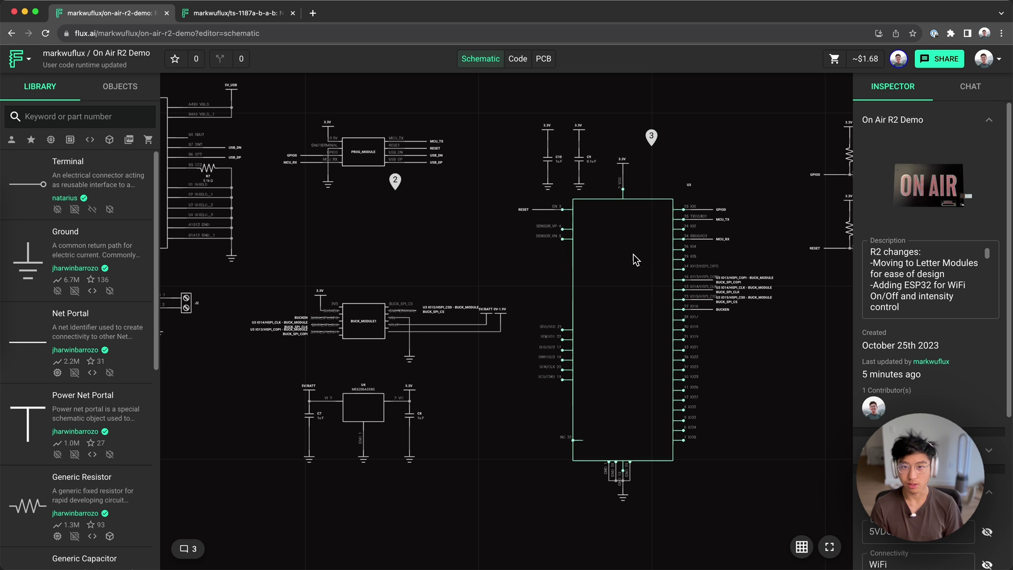
pyautogui.scroll(3, 579, 173)
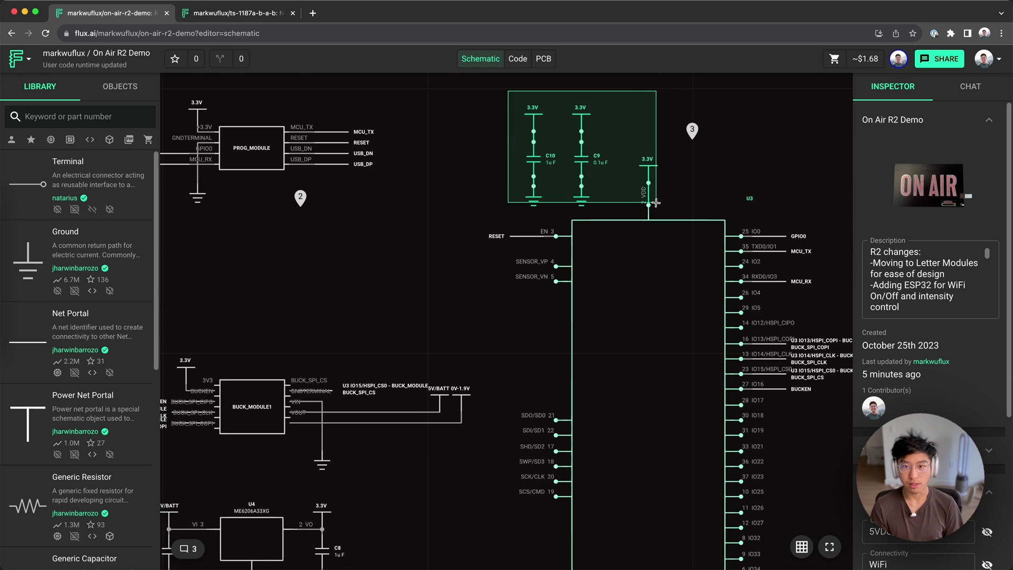
pyautogui.scroll(-3, 688, 205)
pyautogui.scroll(-2, 684, 209)
pyautogui.scroll(-2, 518, 198)
pyautogui.scroll(1, 516, 200)
pyautogui.scroll(1, 511, 208)
pyautogui.scroll(1, 504, 216)
pyautogui.scroll(1, 500, 228)
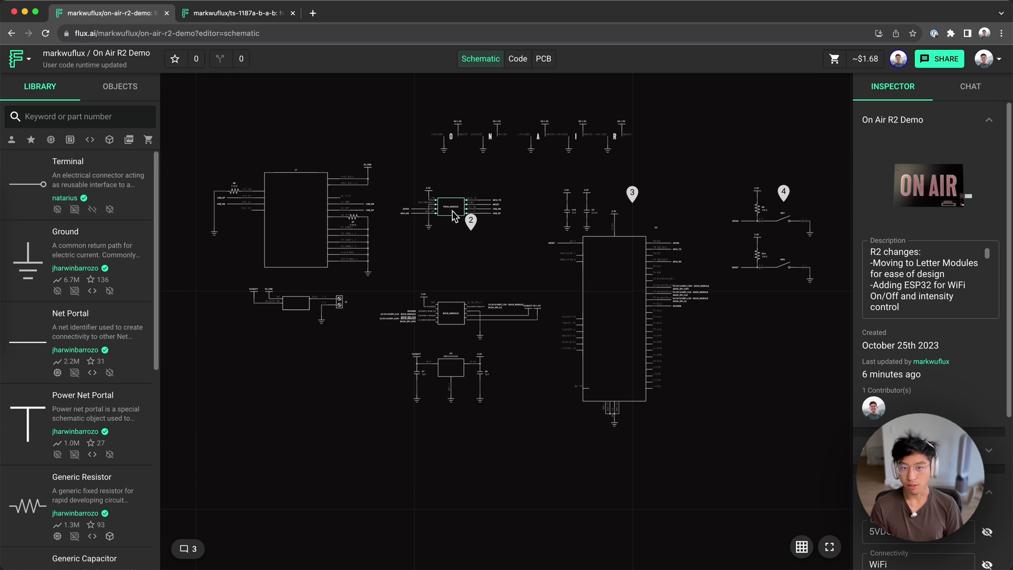